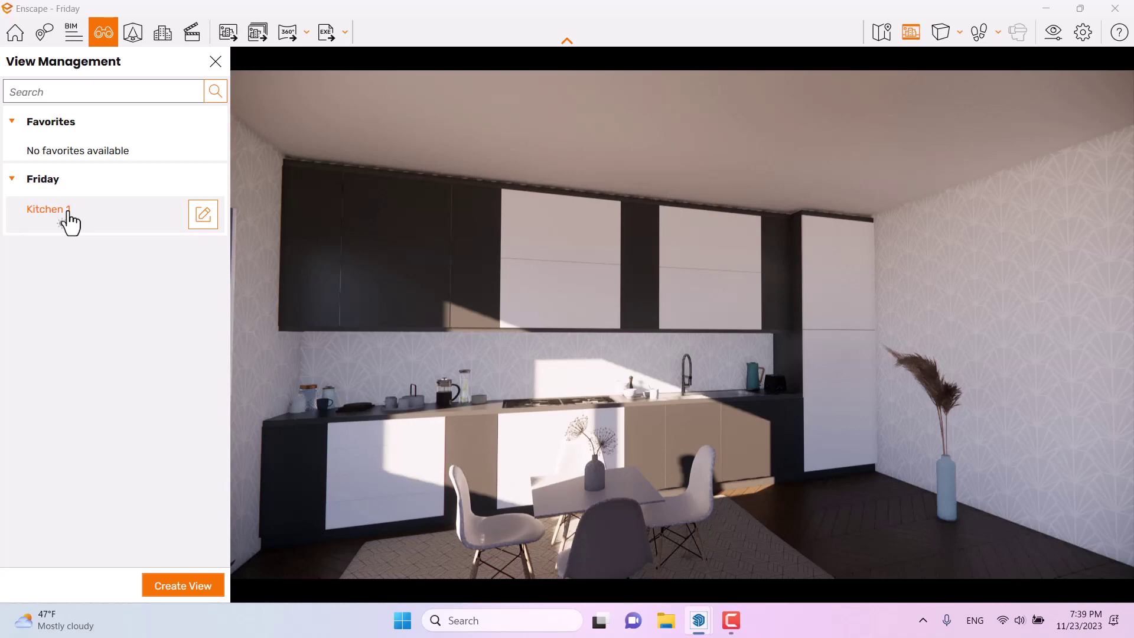
Switch to the saved Kitchen 1 view and close the View Management panel
{"action": "left_click", "coordinate": [69, 223]}
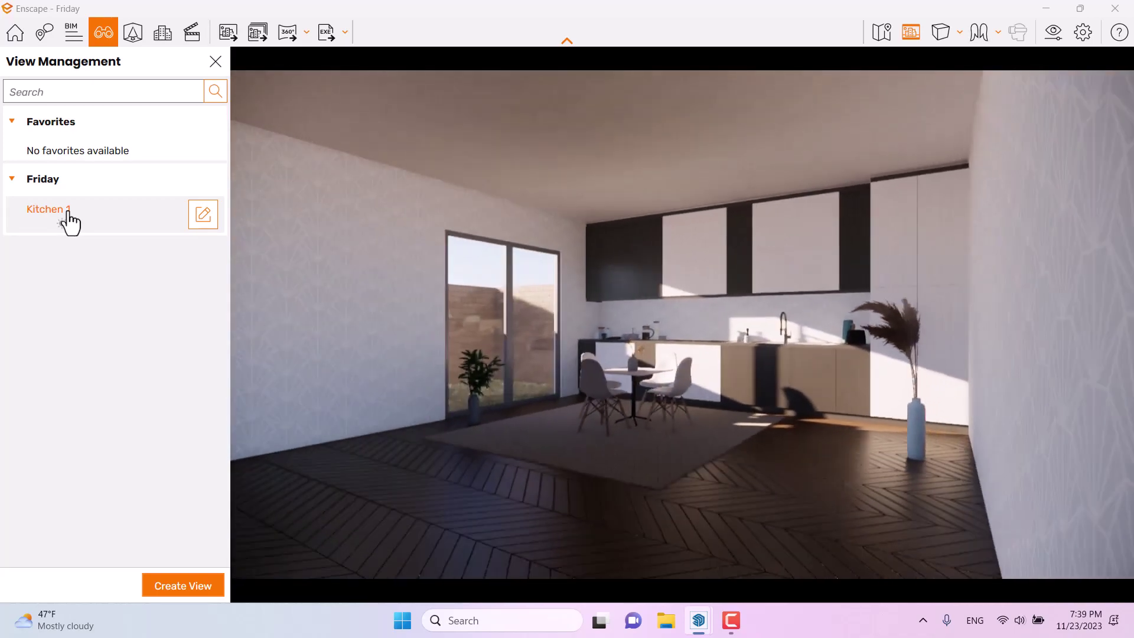
{"action": "left_click", "coordinate": [215, 61]}
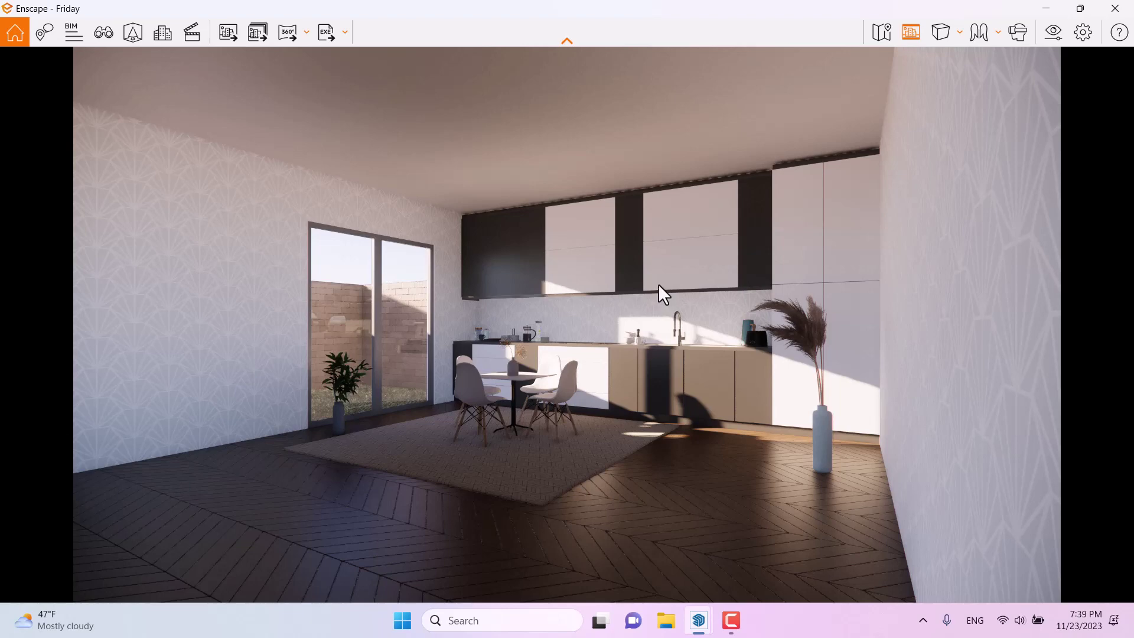
In Visual Settings, set Field of View to 50°, Rendering Quality to High and Depth of Field to 14%
{"action": "left_click", "coordinate": [1058, 33]}
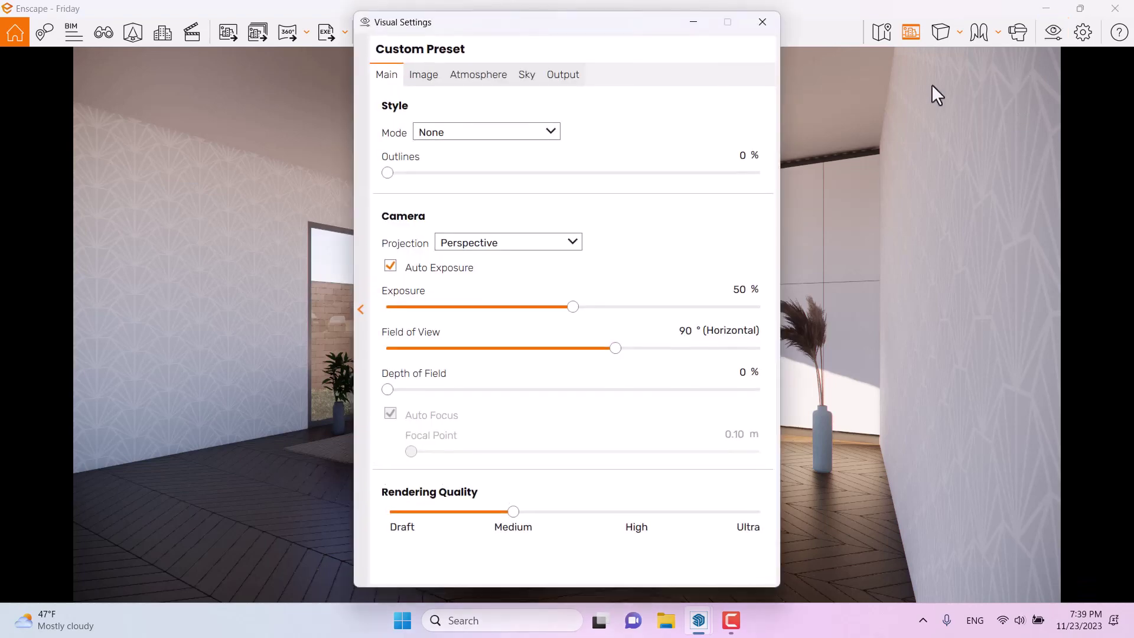
{"action": "left_click_drag", "start_coordinate": [538, 31], "coordinate": [177, 28]}
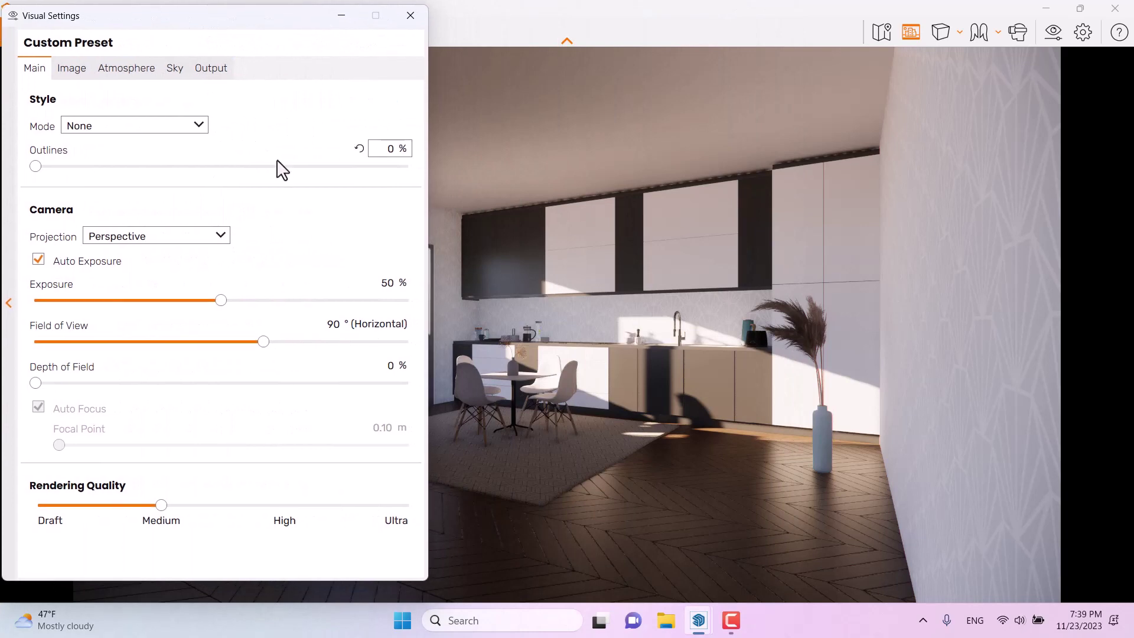
{"action": "left_click_drag", "start_coordinate": [263, 342], "coordinate": [139, 343]}
{"action": "double_click", "coordinate": [338, 325]}
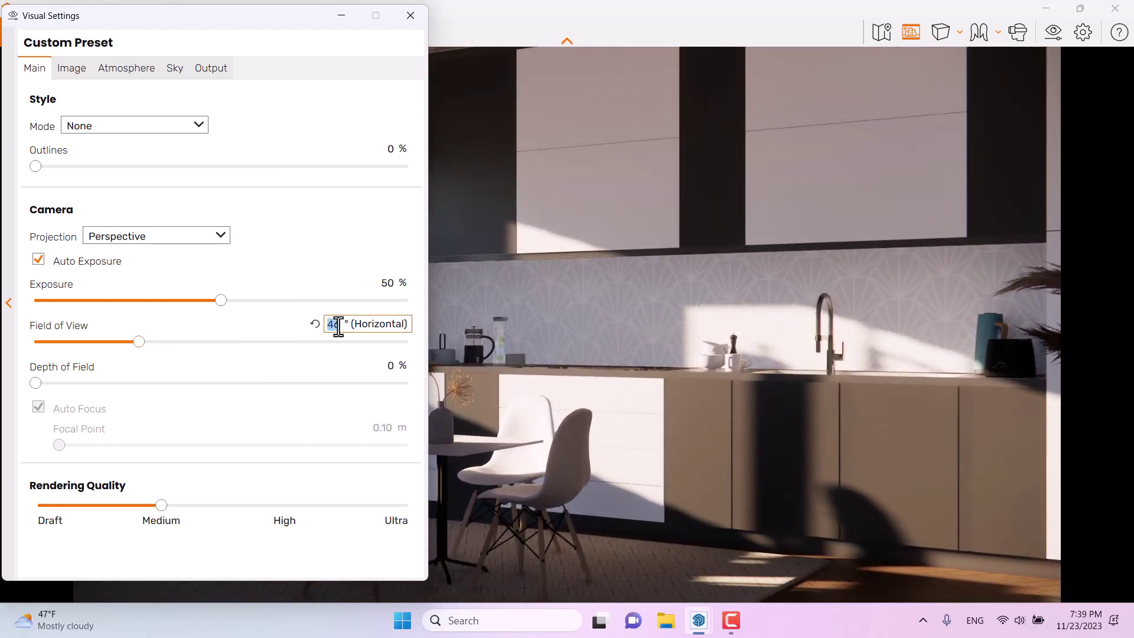
{"action": "type", "text": "50"}
{"action": "key", "text": "Return"}
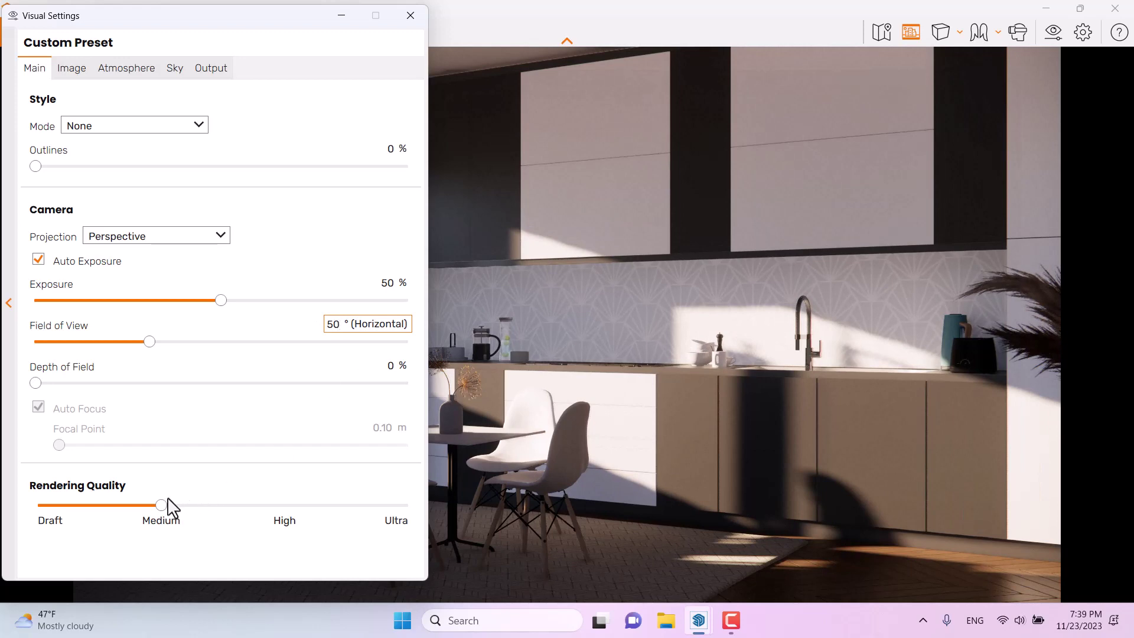
{"action": "left_click_drag", "start_coordinate": [164, 504], "coordinate": [255, 504]}
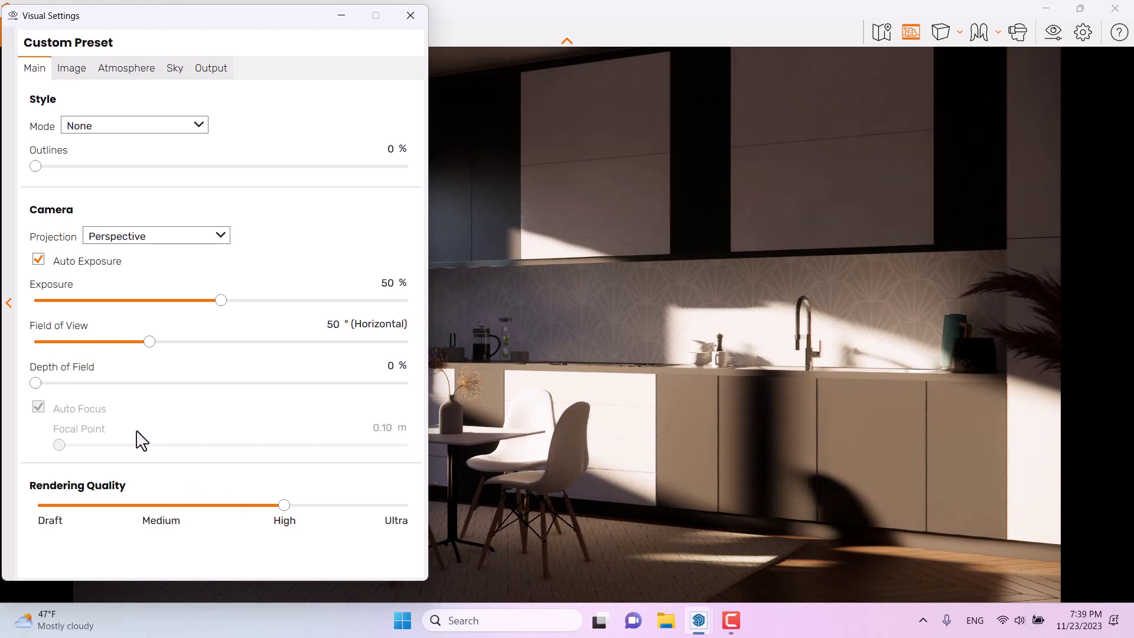
{"action": "left_click_drag", "start_coordinate": [36, 383], "coordinate": [86, 382]}
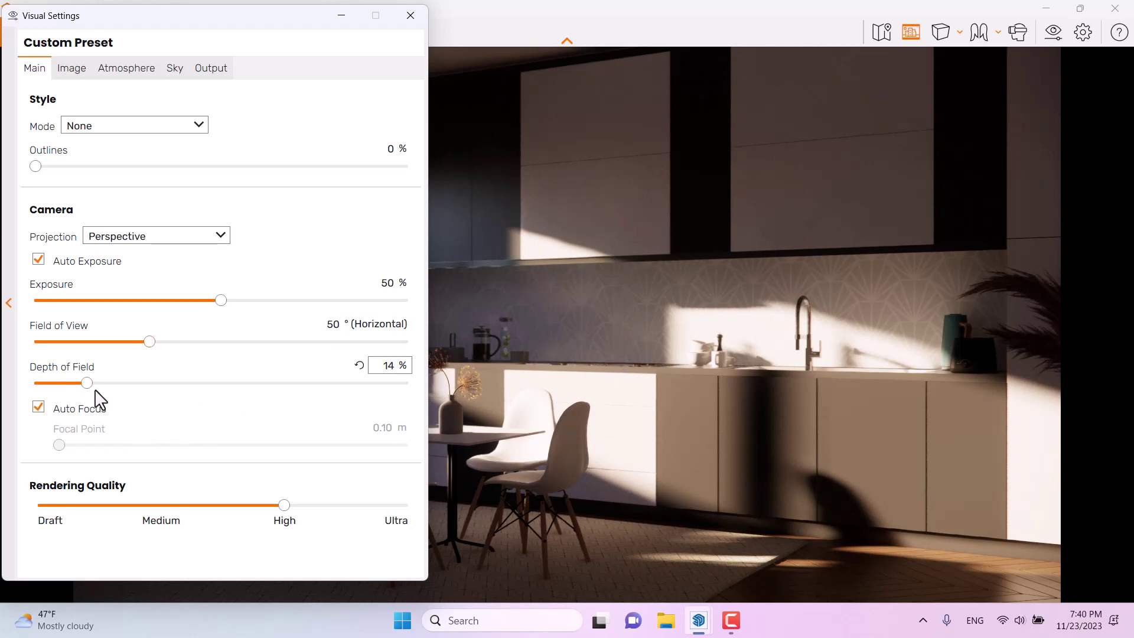
Turn off Auto Focus and set the Focal Point to 6.56 m
{"action": "left_click", "coordinate": [39, 408]}
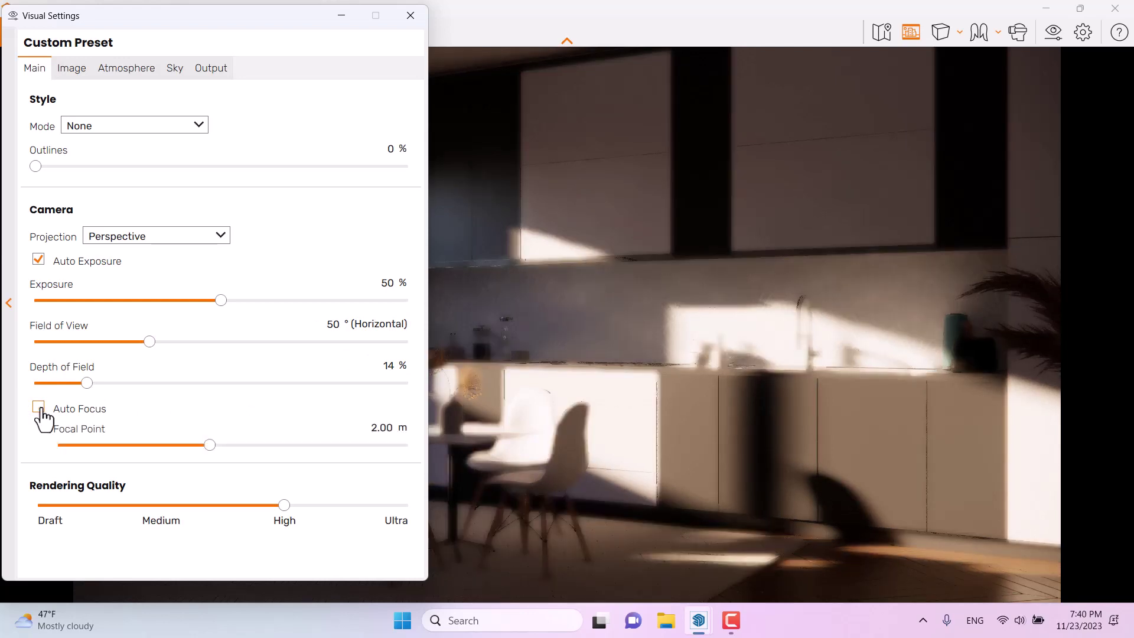
{"action": "left_click_drag", "start_coordinate": [211, 446], "coordinate": [271, 452]}
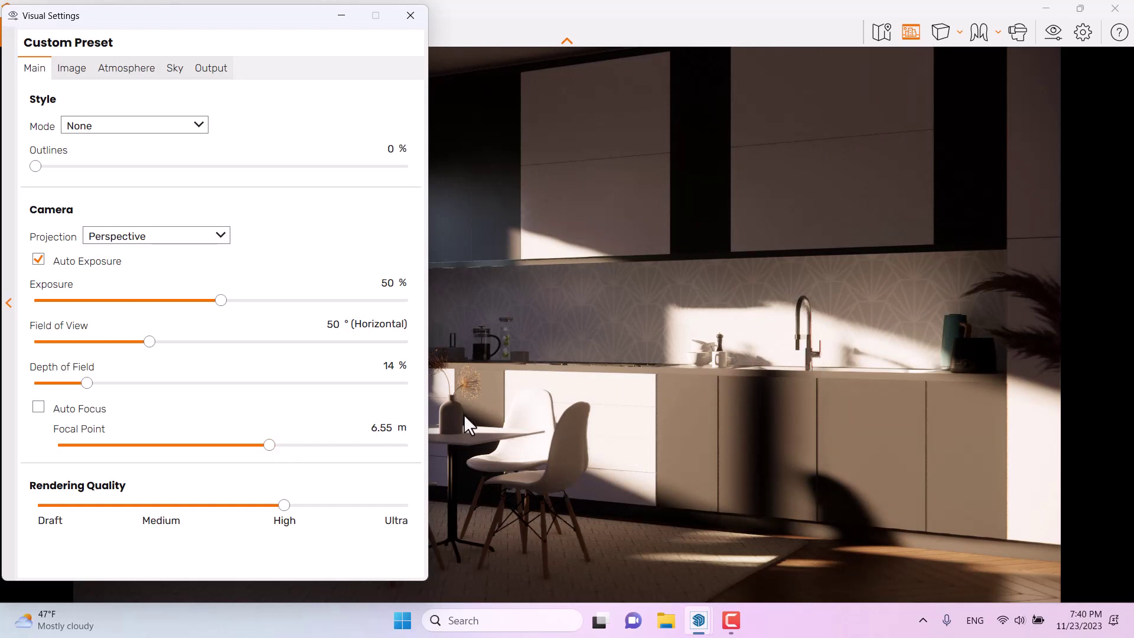
{"action": "left_click", "coordinate": [392, 431]}
{"action": "type", "text": "6.56"}
Set Depth of Field to 9% and close Visual Settings
{"action": "left_click_drag", "start_coordinate": [87, 384], "coordinate": [143, 383]}
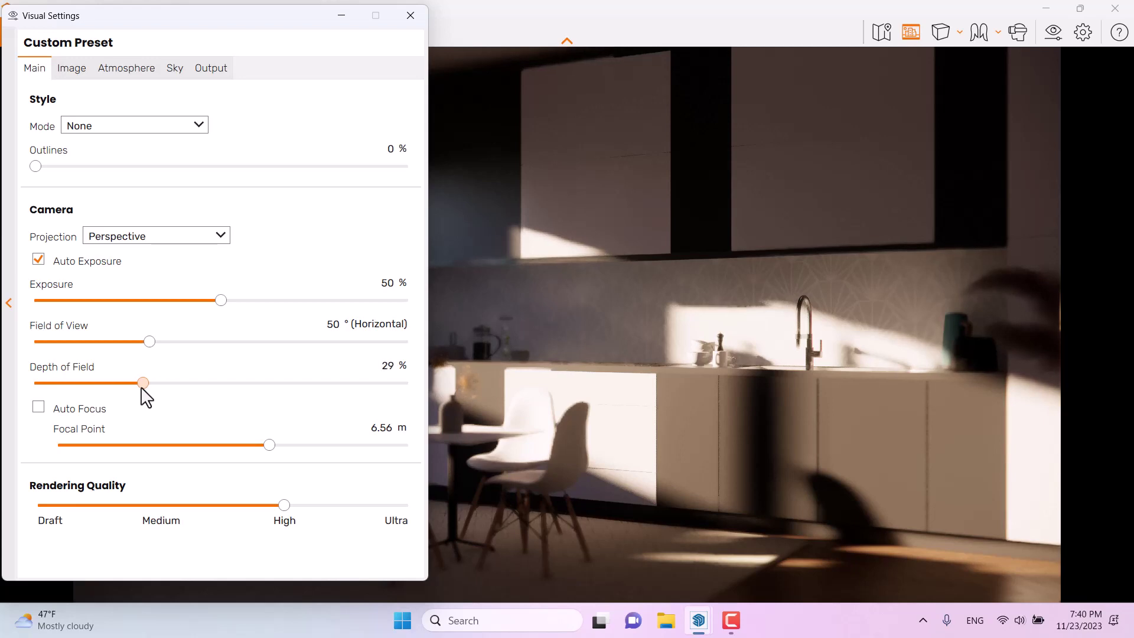
{"action": "double_click", "coordinate": [383, 366]}
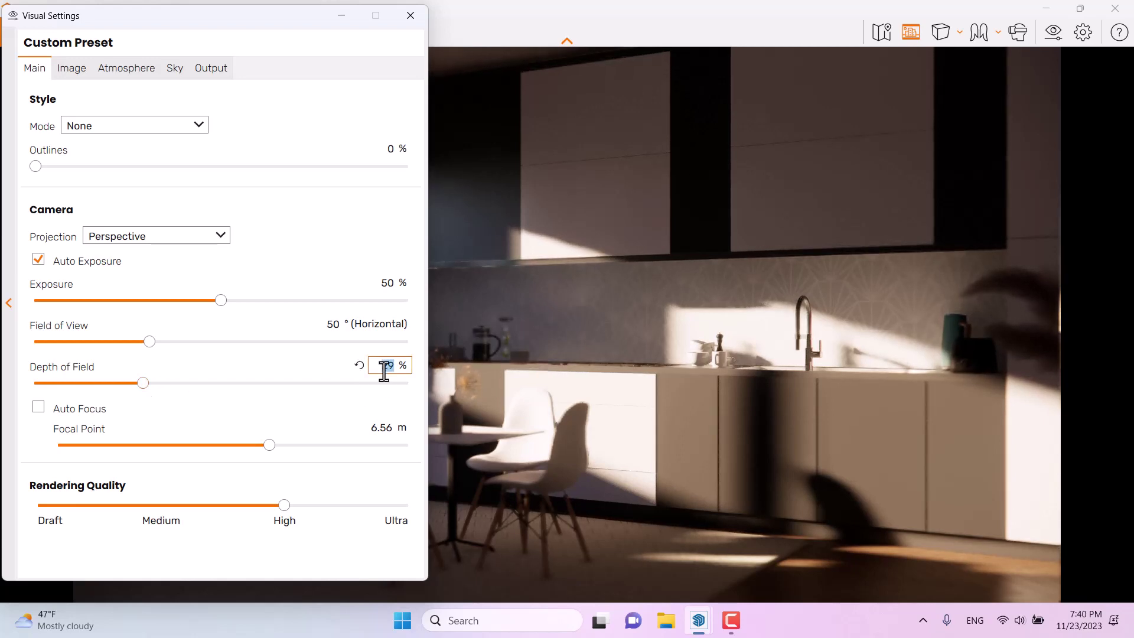
{"action": "type", "text": "9"}
{"action": "key", "text": "Return"}
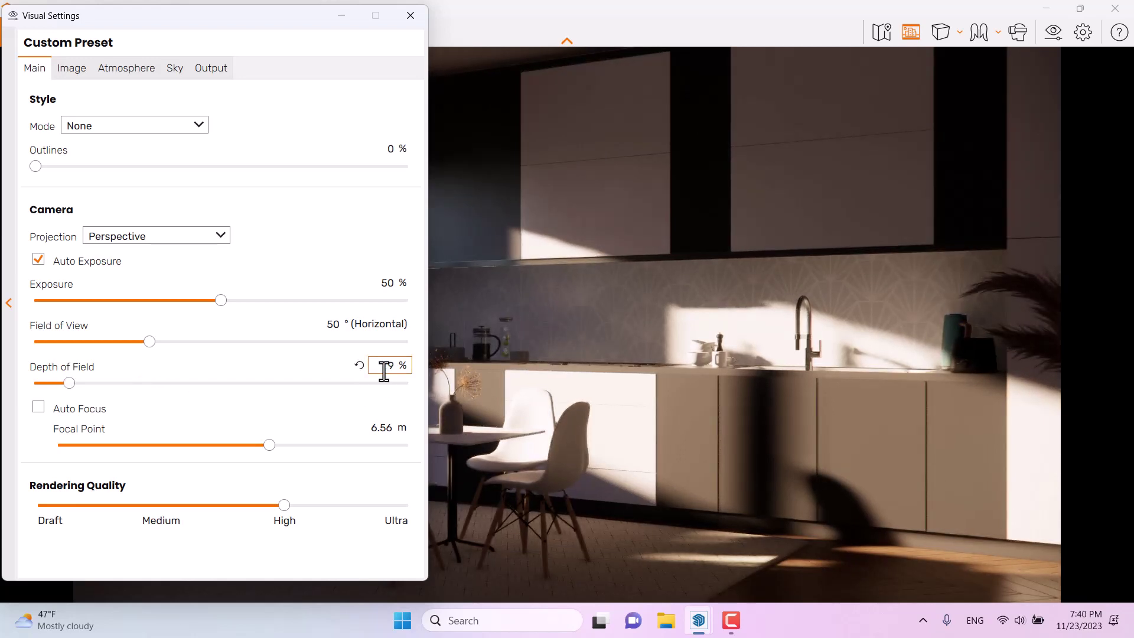
{"action": "left_click", "coordinate": [410, 15]}
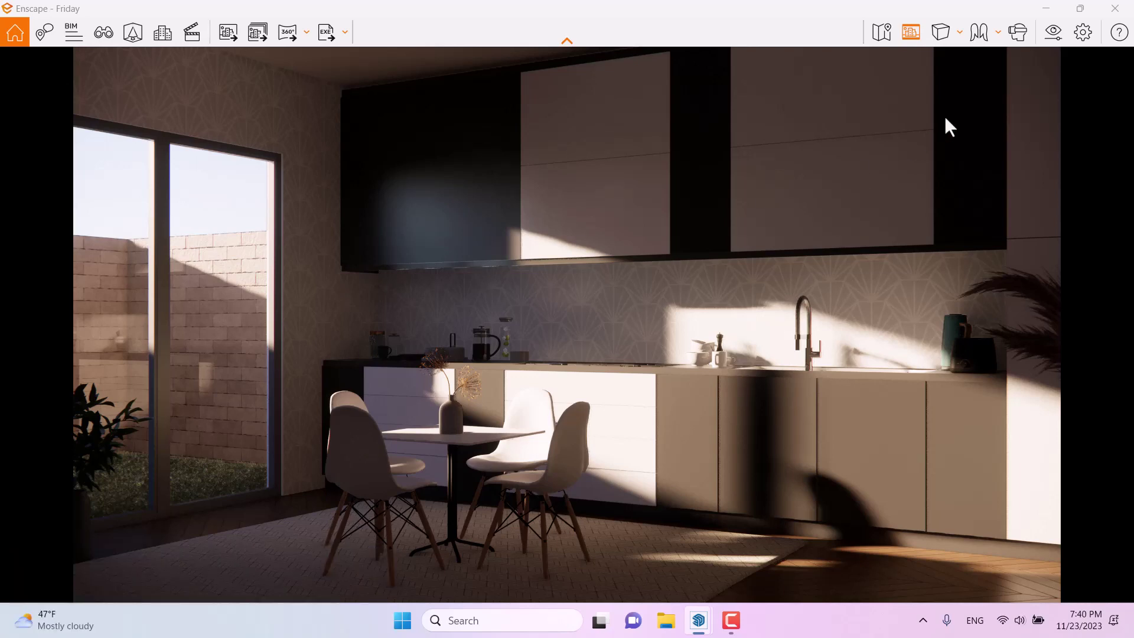
Reopen Visual Settings, turn Auto Exposure off and set Exposure to 57%
{"action": "left_click", "coordinate": [1054, 41]}
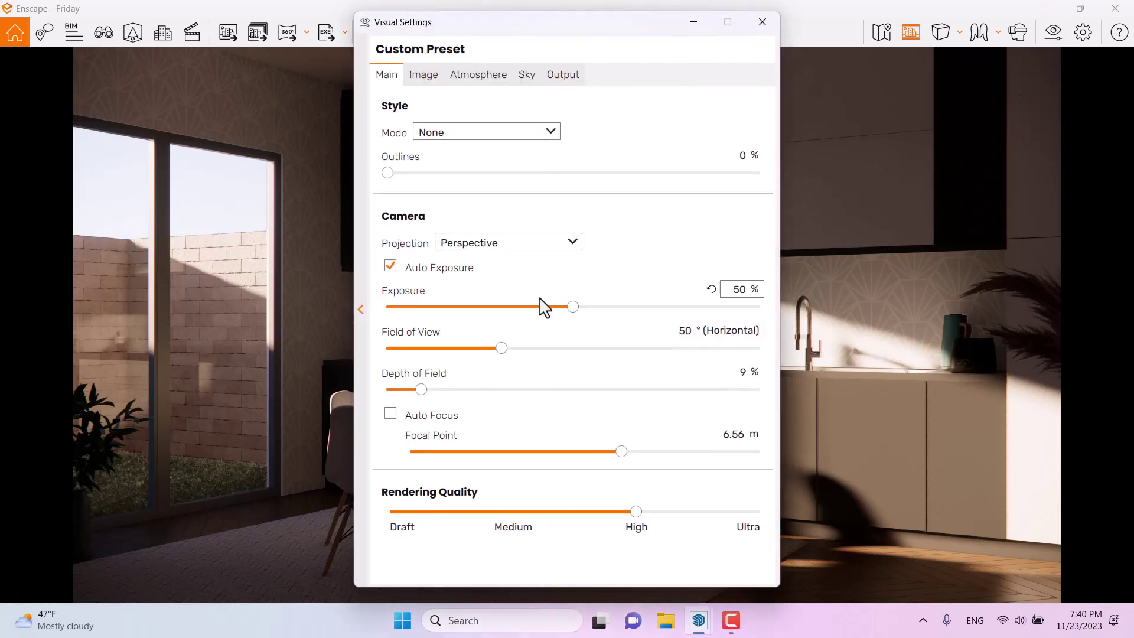
{"action": "left_click", "coordinate": [390, 270]}
{"action": "left_click_drag", "start_coordinate": [574, 307], "coordinate": [599, 314]}
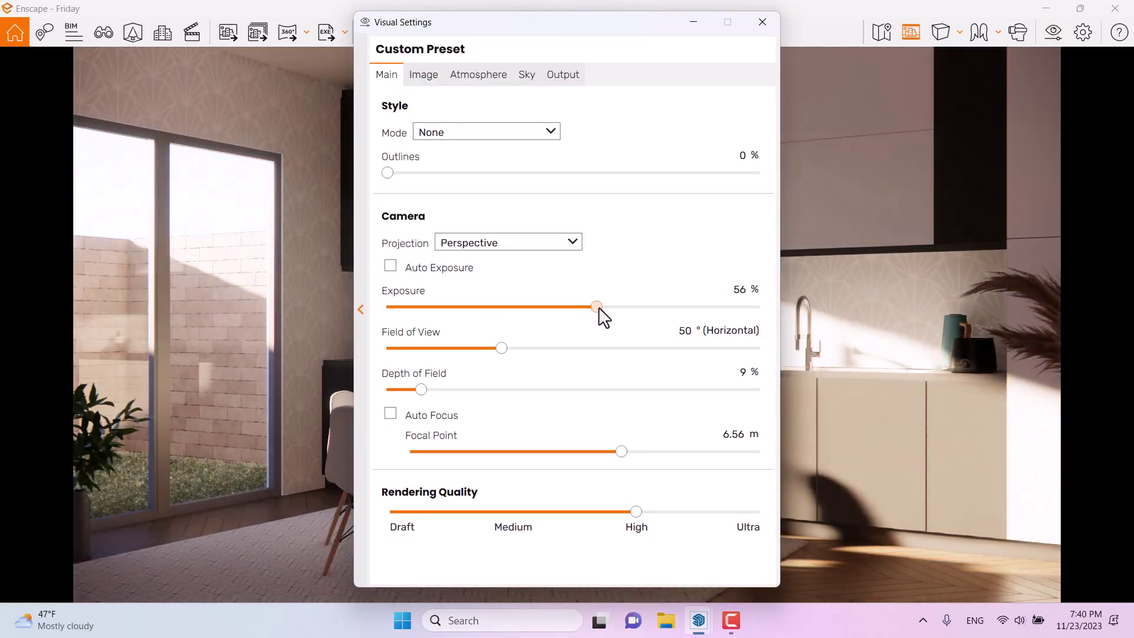
{"action": "double_click", "coordinate": [739, 290]}
{"action": "type", "text": "57"}
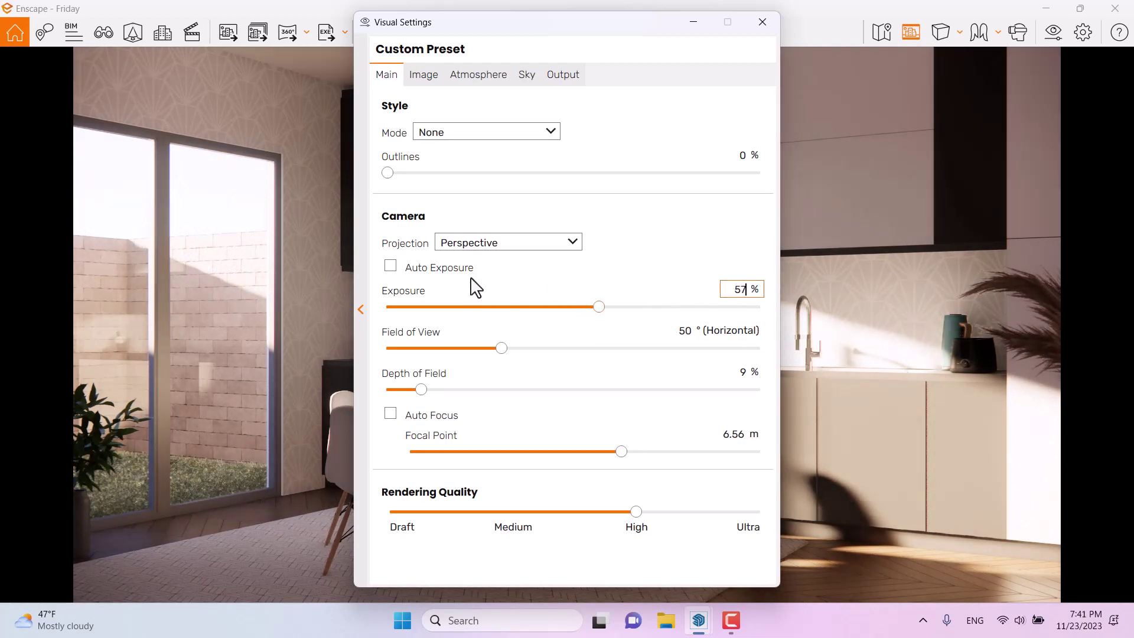
Turn Auto Exposure back on and raise Exposure to 69%
{"action": "left_click", "coordinate": [421, 276]}
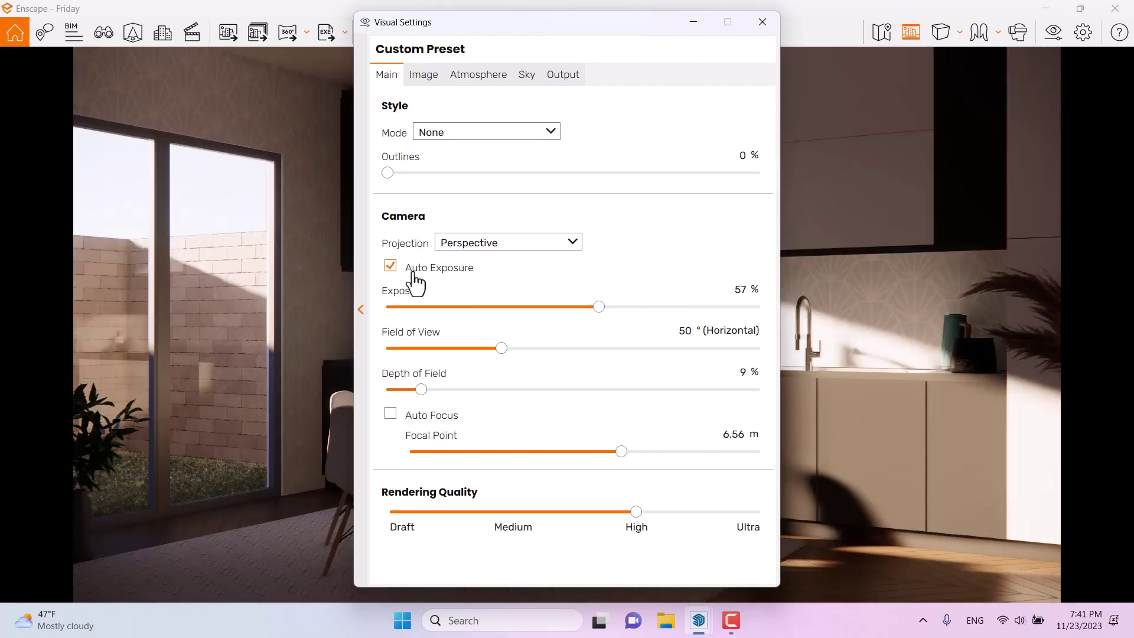
{"action": "left_click_drag", "start_coordinate": [599, 306], "coordinate": [643, 306]}
{"action": "left_click", "coordinate": [745, 292]}
{"action": "type", "text": "69"}
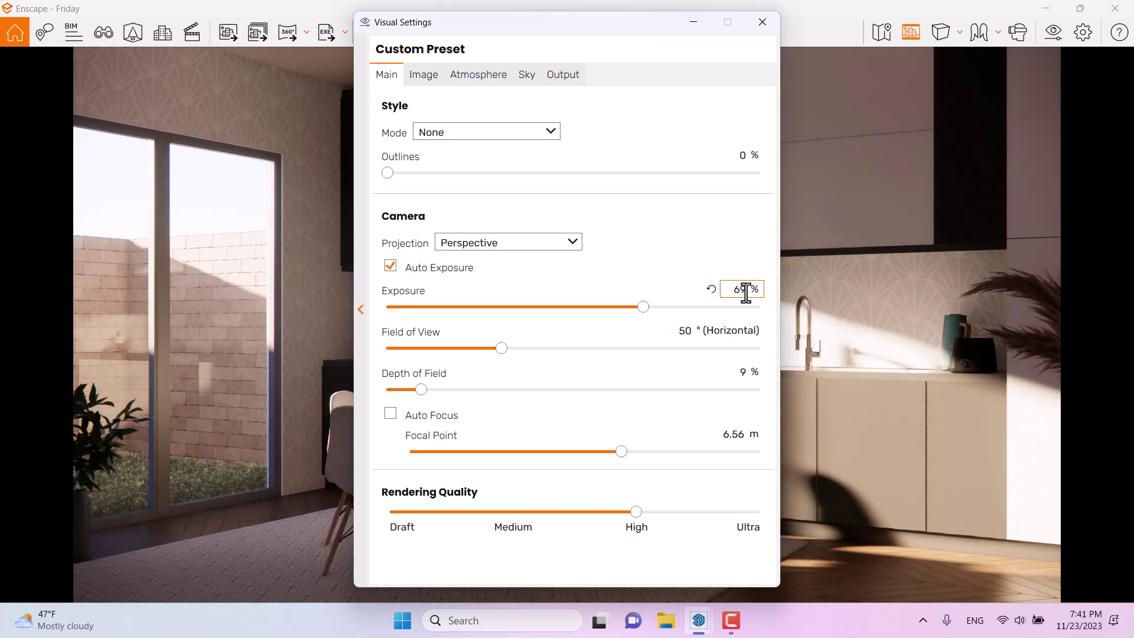
{"action": "left_click_drag", "start_coordinate": [570, 31], "coordinate": [338, 41]}
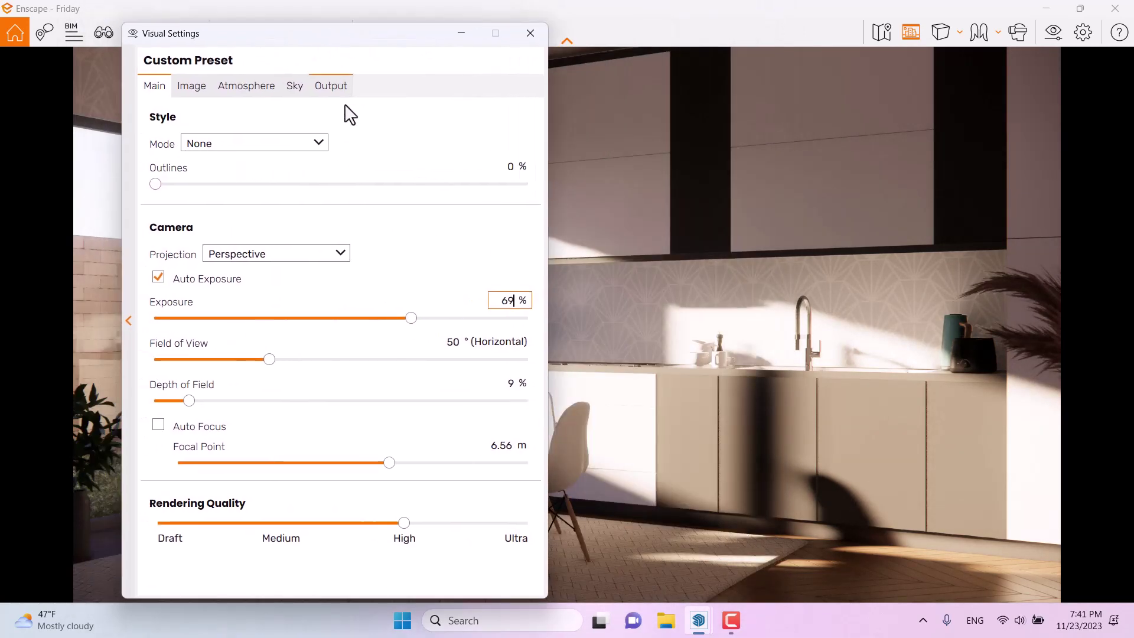
{"action": "left_click", "coordinate": [194, 94]}
Turn on Auto Contrast and set the colour temperature to 7,600 K
{"action": "left_click", "coordinate": [158, 144]}
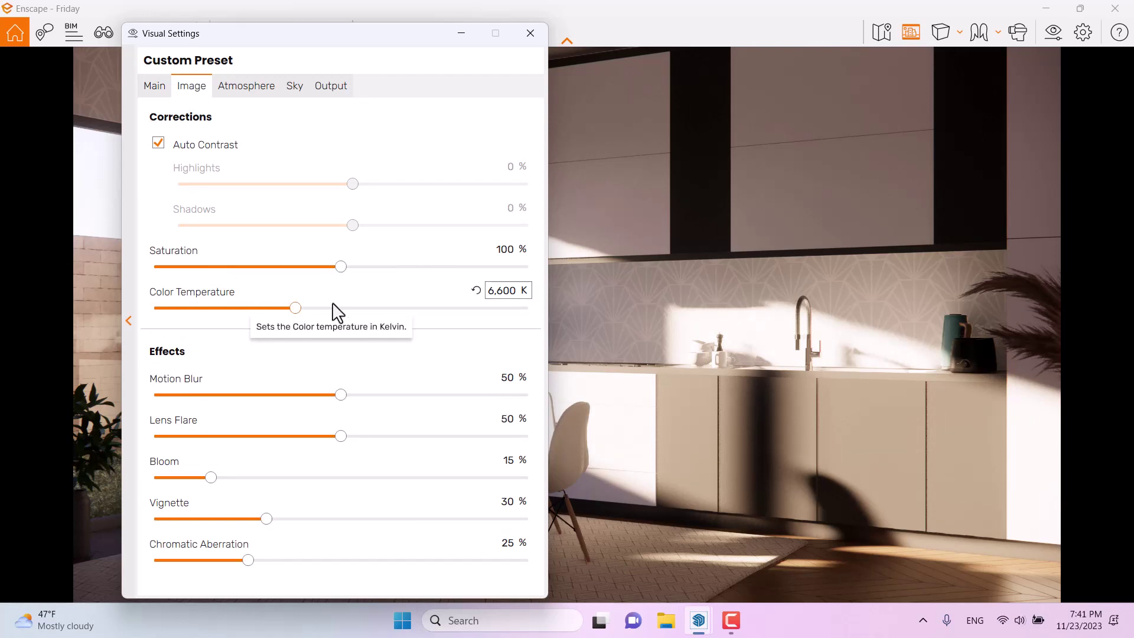
{"action": "left_click_drag", "start_coordinate": [343, 268], "coordinate": [386, 270]}
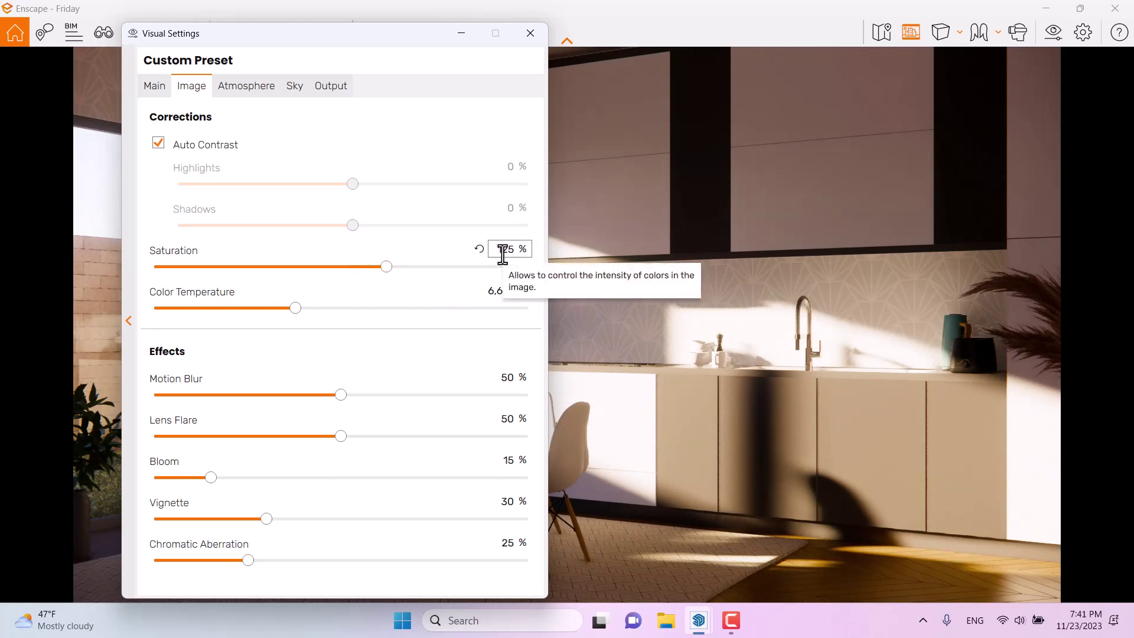
{"action": "left_click", "coordinate": [478, 249]}
{"action": "mouse_move", "coordinate": [298, 311]}
{"action": "left_mouse_down"}
{"action": "mouse_move", "coordinate": [362, 312]}
{"action": "mouse_move", "coordinate": [290, 315]}
{"action": "mouse_move", "coordinate": [362, 314]}
{"action": "mouse_move", "coordinate": [314, 315]}
{"action": "left_mouse_up"}
{"action": "left_click", "coordinate": [514, 290]}
{"action": "key", "text": "BackSpace"}
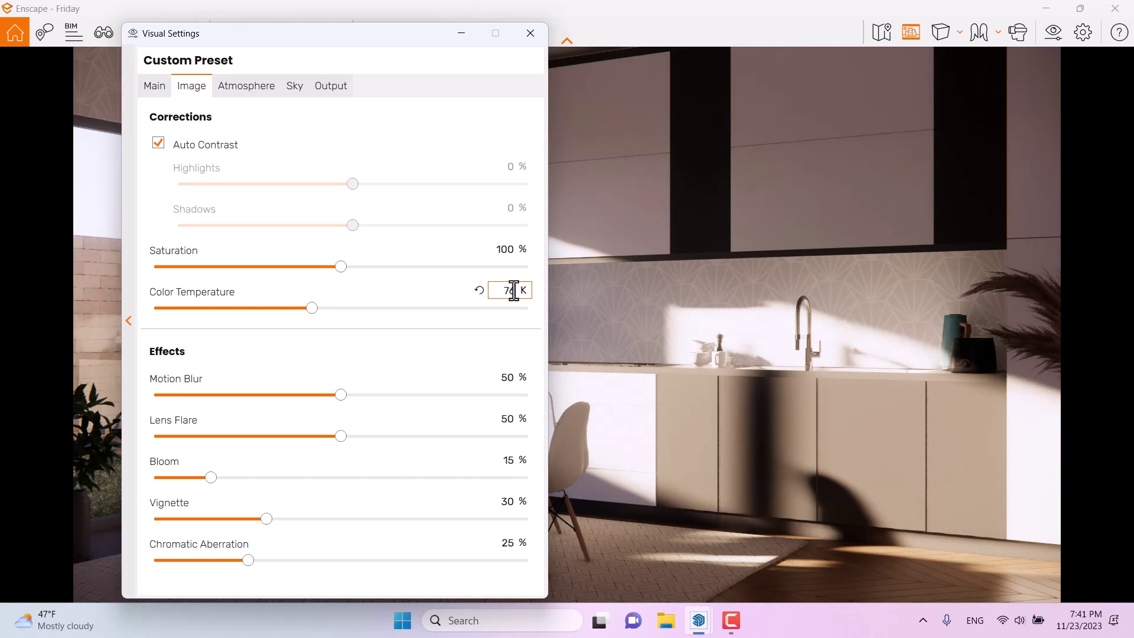
{"action": "type", "text": "7600"}
{"action": "key", "text": "Return"}
Set Motion Blur to 0%, Saturation to 104% and Bloom to 0%
{"action": "left_click", "coordinate": [509, 378]}
{"action": "type", "text": "0"}
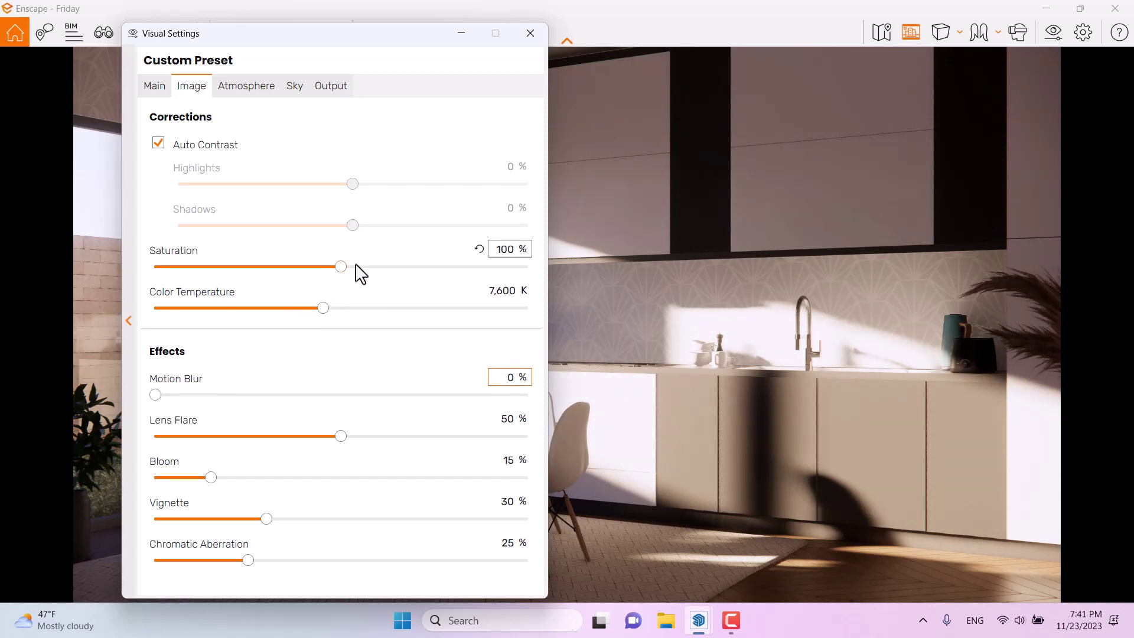
{"action": "left_click", "coordinate": [503, 253]}
{"action": "type", "text": "104"}
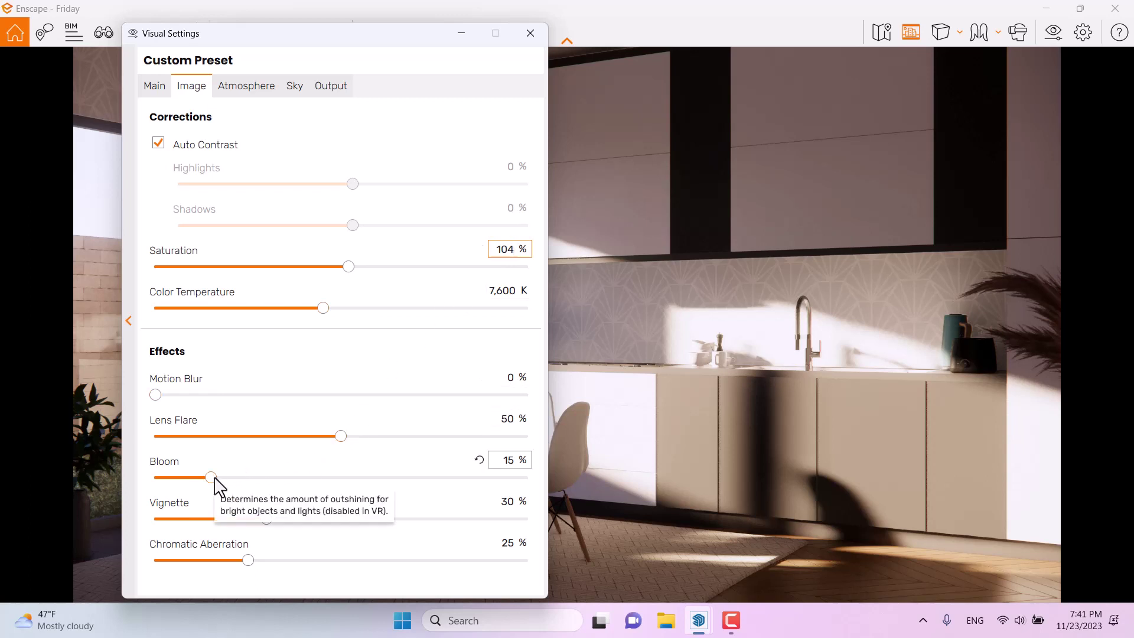
{"action": "left_click", "coordinate": [509, 460]}
{"action": "type", "text": "0"}
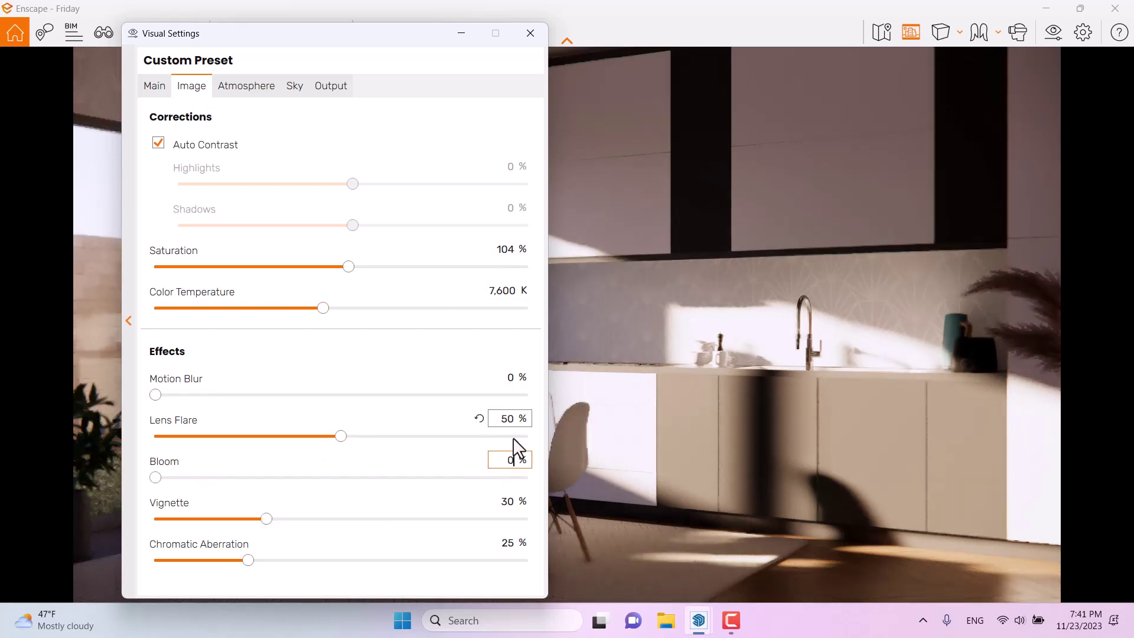
Set Lens Flare to 0%, Vignette to 44% and Chromatic Aberration to 0%
{"action": "left_click", "coordinate": [506, 418]}
{"action": "type", "text": "0"}
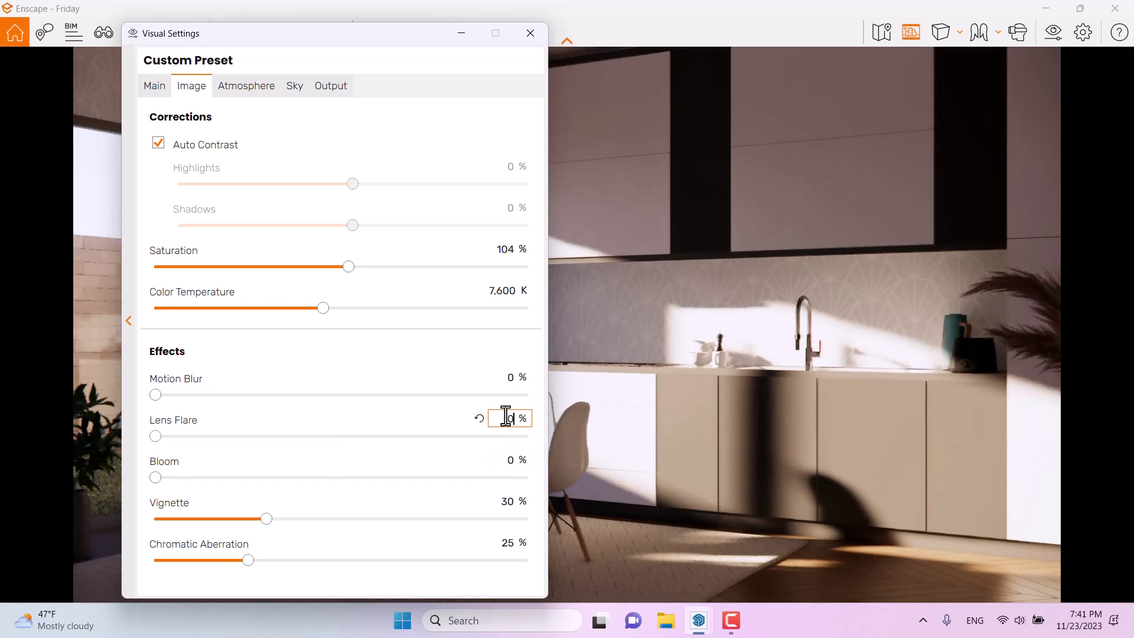
{"action": "left_click", "coordinate": [510, 501]}
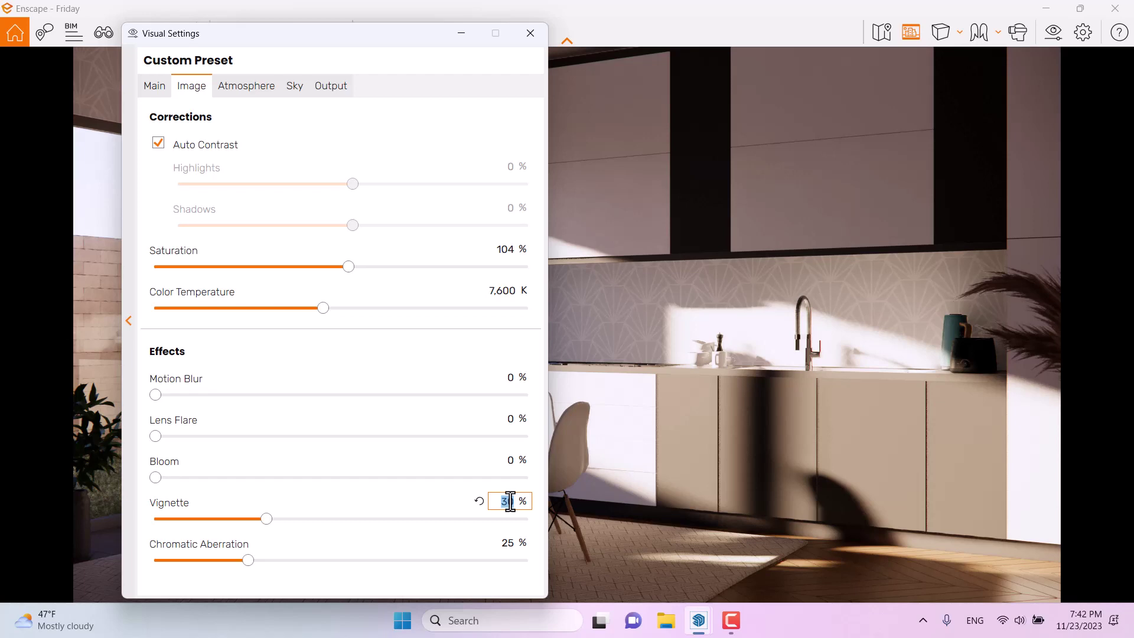
{"action": "type", "text": "44"}
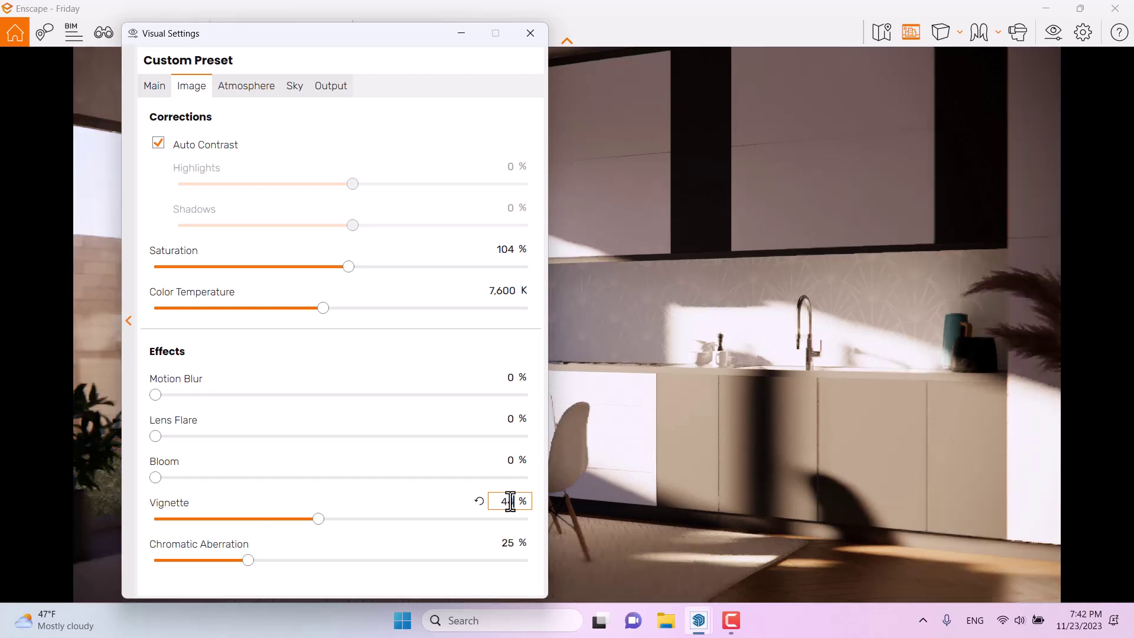
{"action": "left_click", "coordinate": [507, 543]}
{"action": "type", "text": "0"}
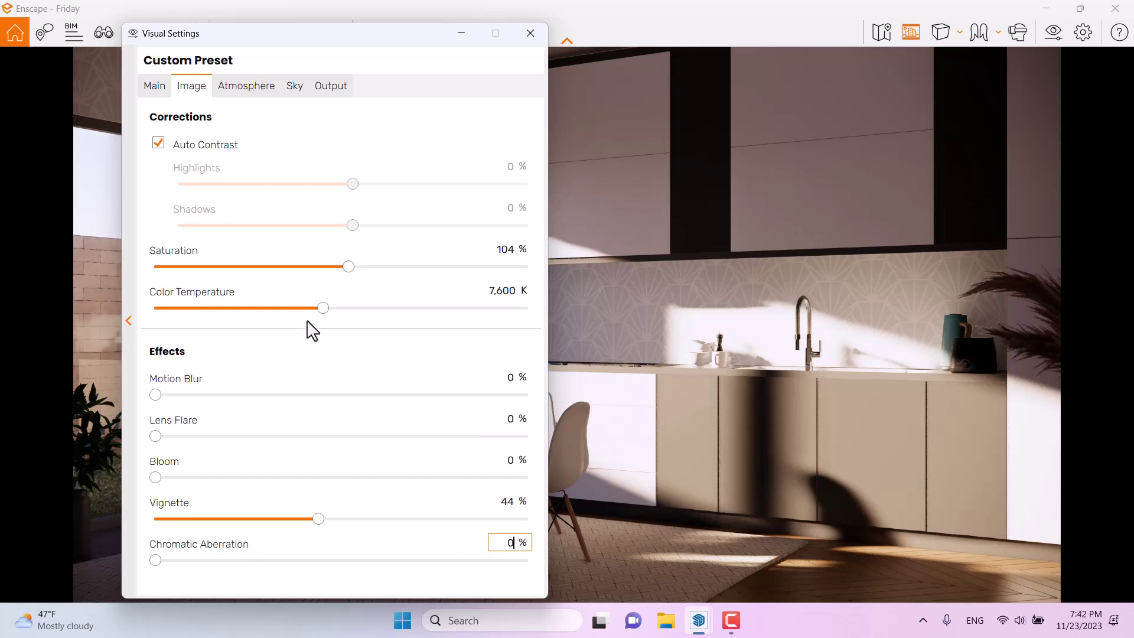
On the Atmosphere tab, reduce Fog Intensity to 0%
{"action": "left_click", "coordinate": [255, 100]}
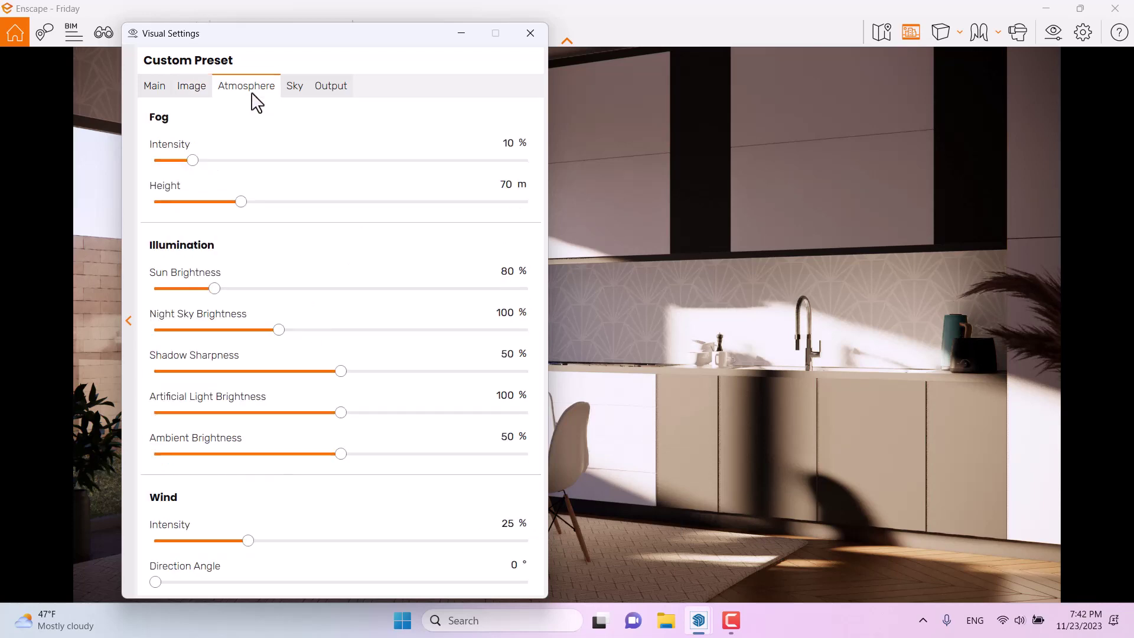
{"action": "left_click_drag", "start_coordinate": [356, 42], "coordinate": [919, 19]}
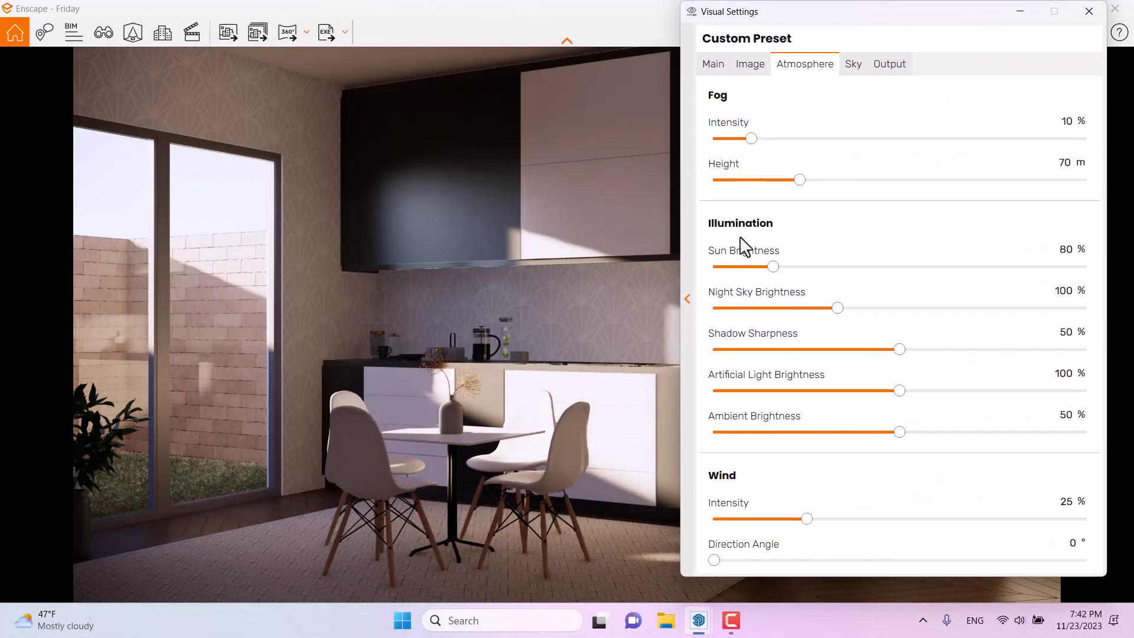
{"action": "left_click_drag", "start_coordinate": [750, 140], "coordinate": [693, 147]}
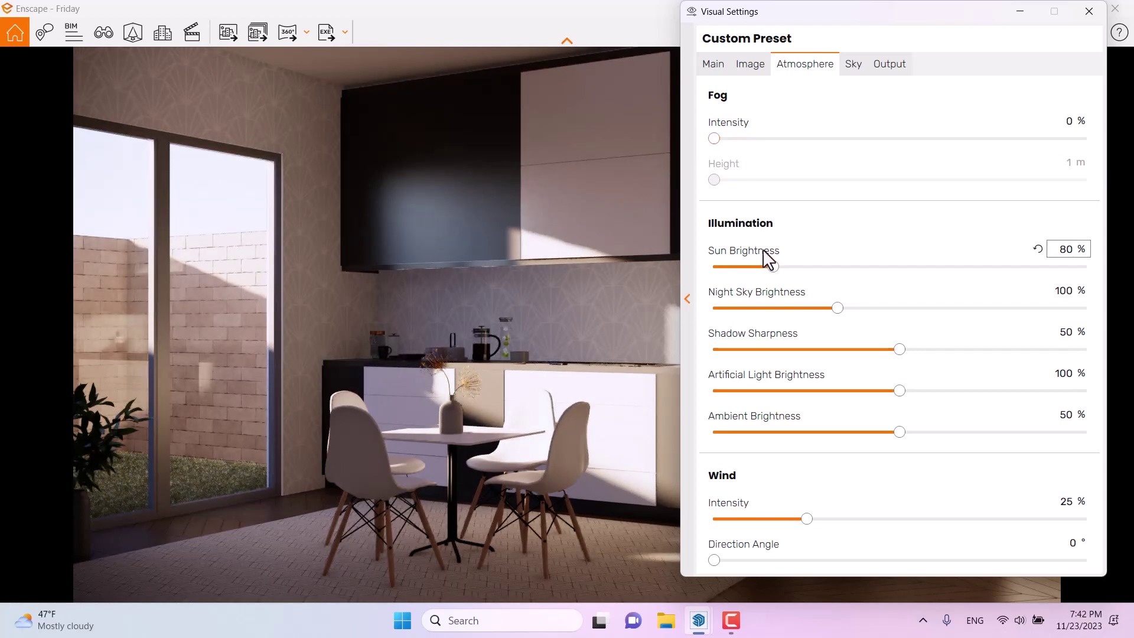
Lower Sun Brightness to about 25–26% and Shadow Sharpness to 0% for soft shadows
{"action": "mouse_move", "coordinate": [766, 258]}
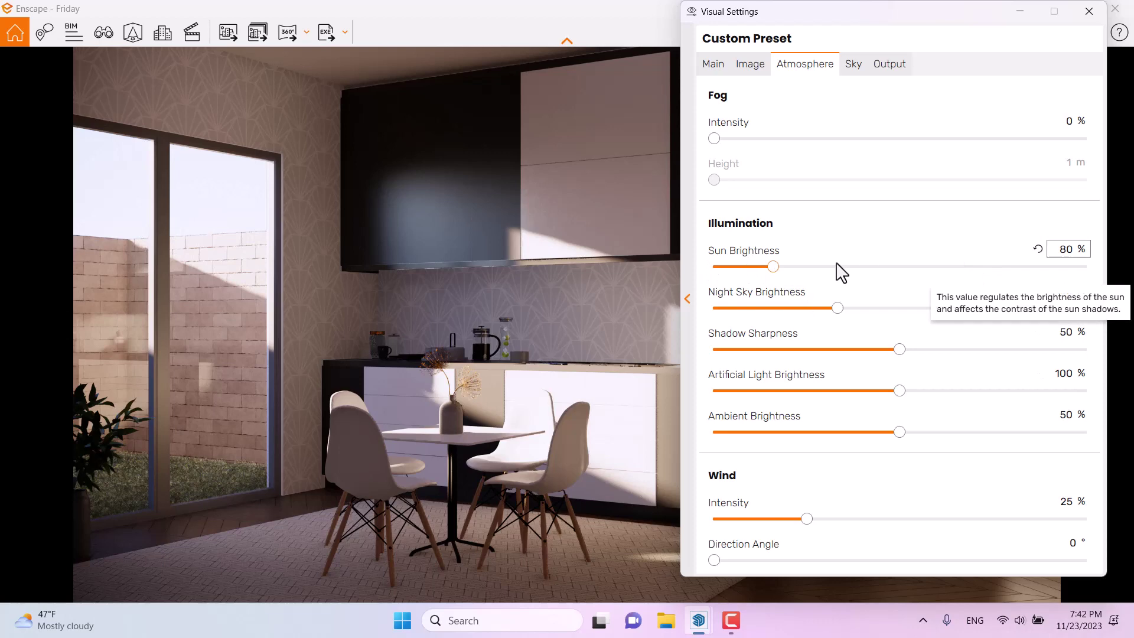
{"action": "left_click_drag", "start_coordinate": [773, 268], "coordinate": [721, 274]}
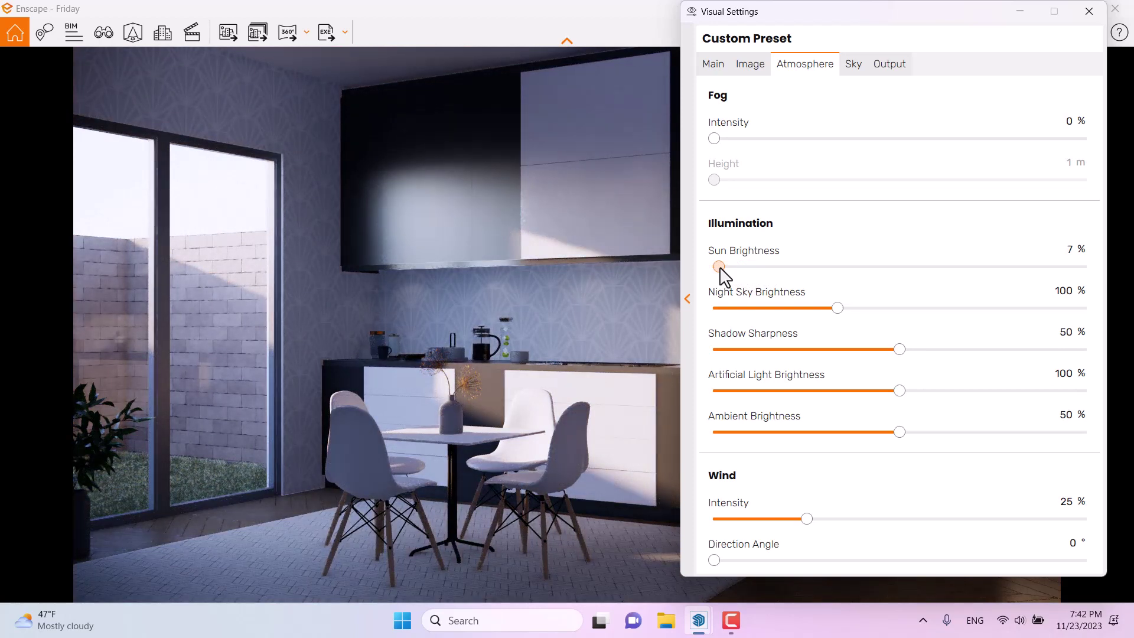
{"action": "scroll", "coordinate": [1089, 261], "scroll_direction": "up", "scroll_amount": 1}
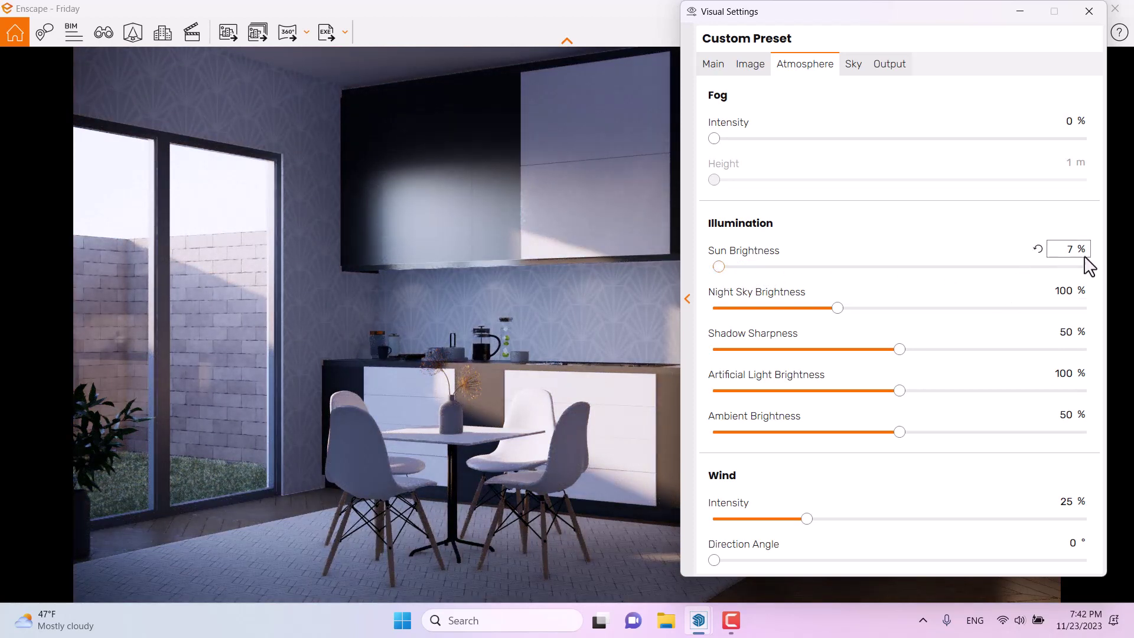
{"action": "left_click_drag", "start_coordinate": [728, 271], "coordinate": [817, 276]}
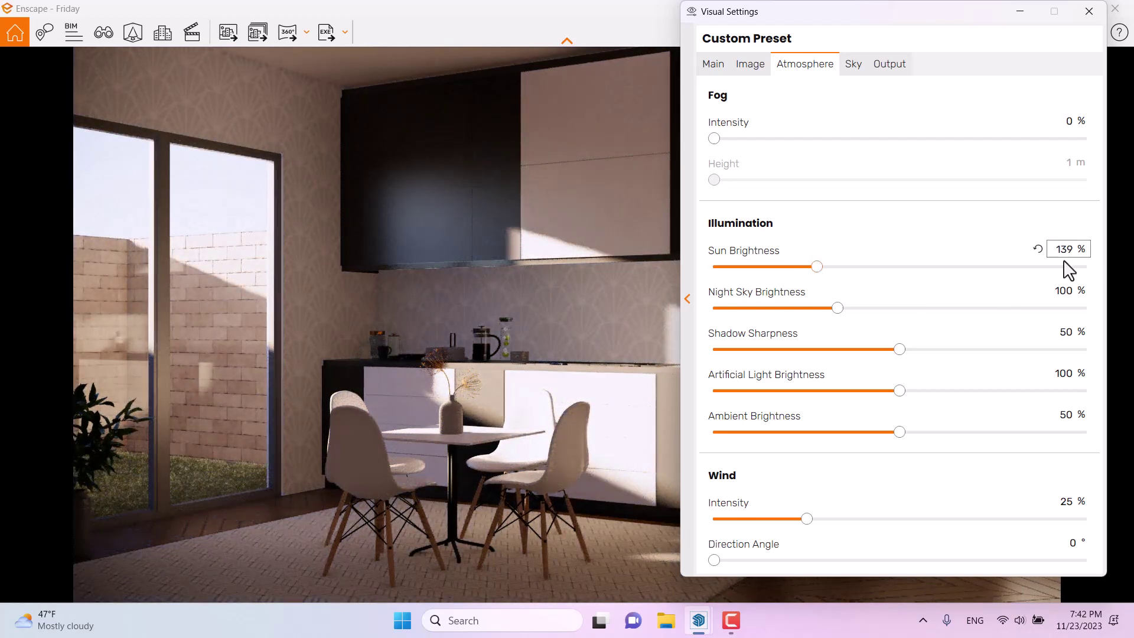
{"action": "left_click_drag", "start_coordinate": [815, 269], "coordinate": [728, 273]}
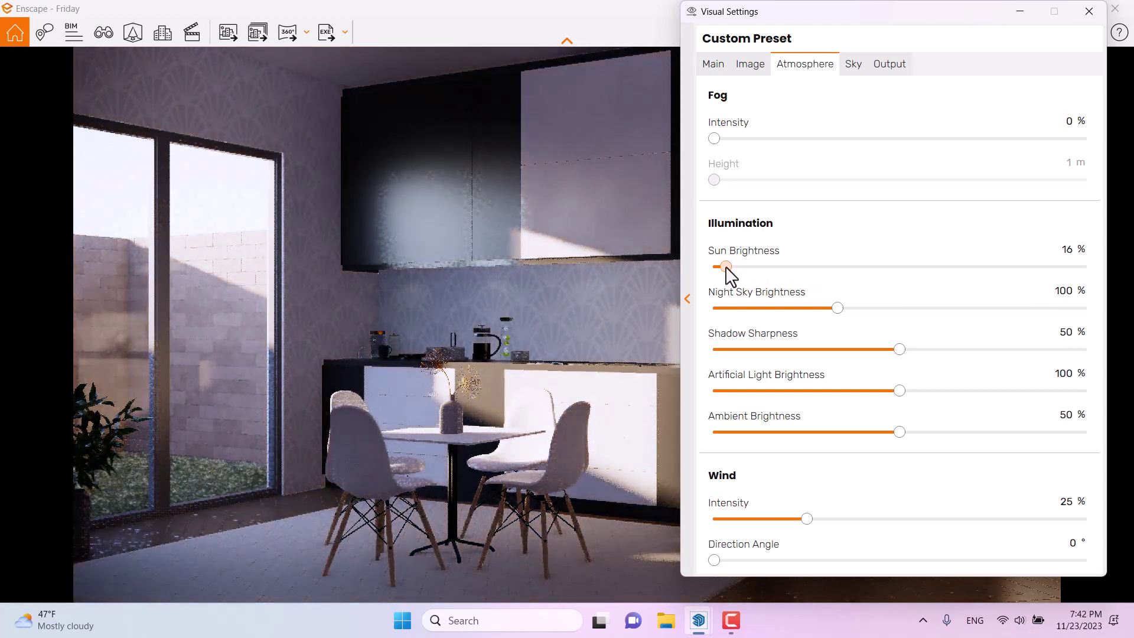
{"action": "left_click", "coordinate": [1069, 253]}
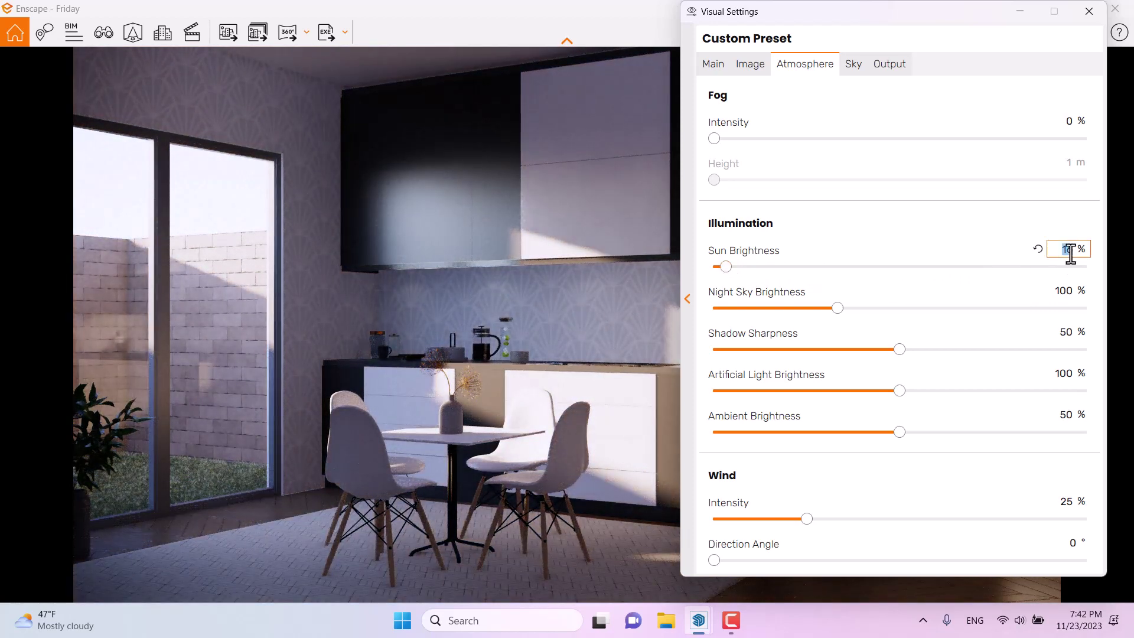
{"action": "type", "text": "25"}
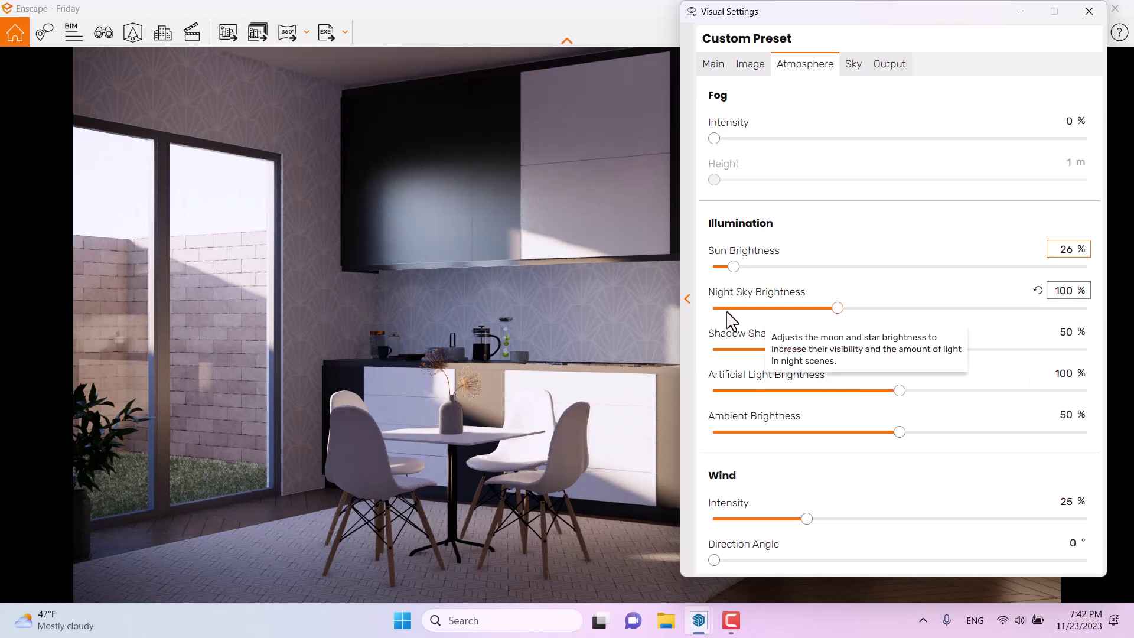
{"action": "left_click_drag", "start_coordinate": [898, 349], "coordinate": [639, 350]}
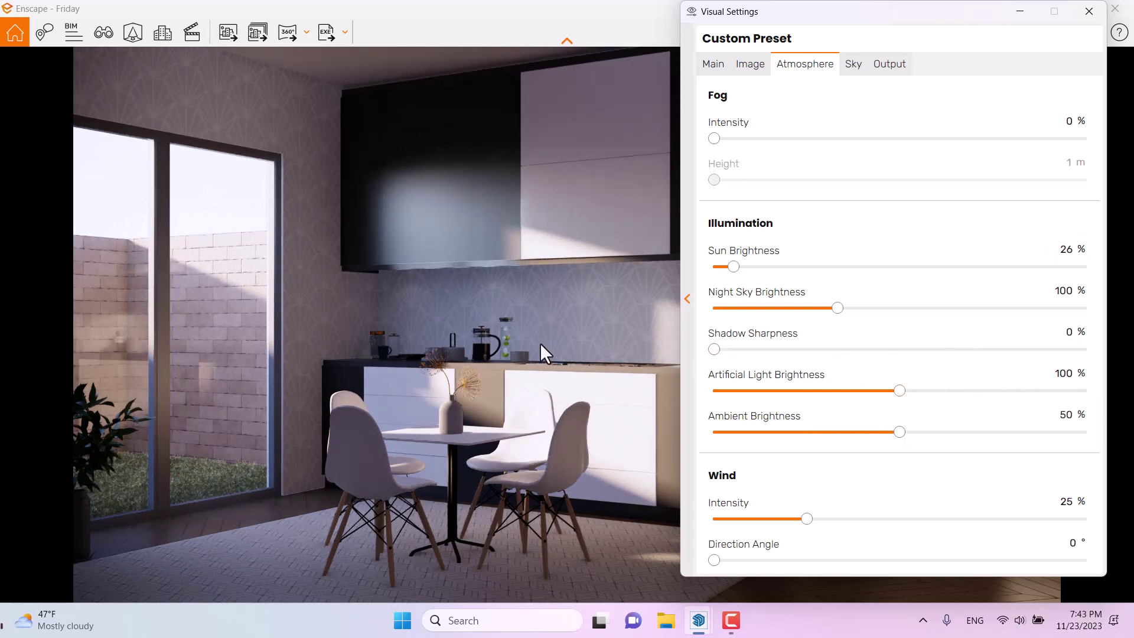
Close Visual Settings, minimize Enscape and zoom in under the wall cabinets to the pendant lights in SketchUp
{"action": "left_click", "coordinate": [1089, 11]}
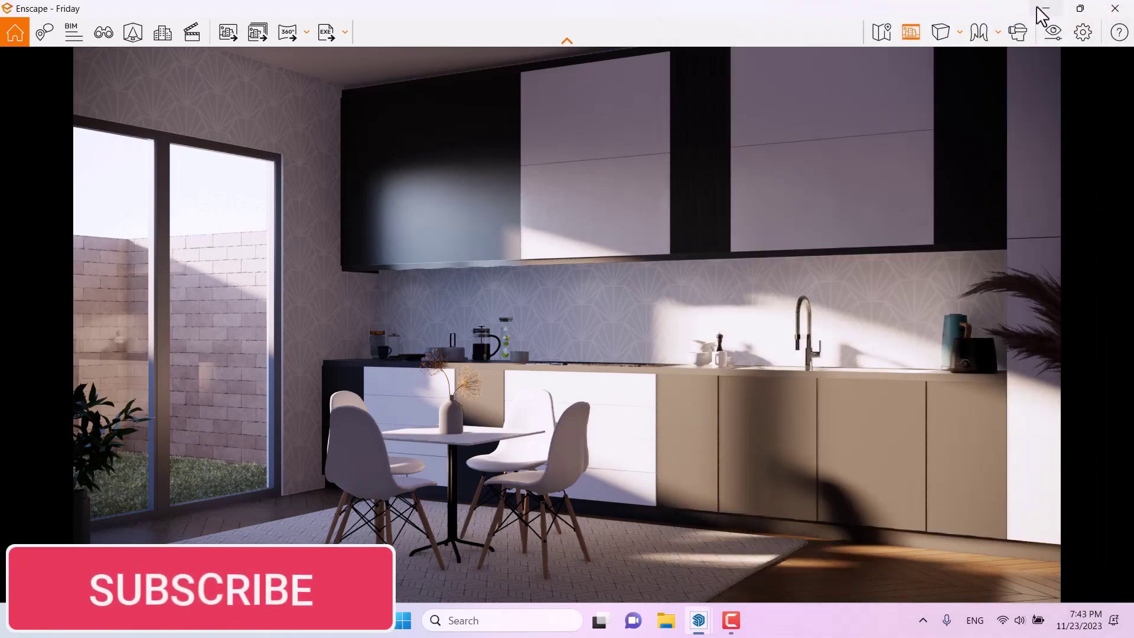
{"action": "left_click", "coordinate": [1044, 8]}
{"action": "scroll", "coordinate": [638, 295], "scroll_direction": "up", "scroll_amount": 5}
{"action": "middle_click_drag", "start_coordinate": [638, 296], "coordinate": [496, 236]}
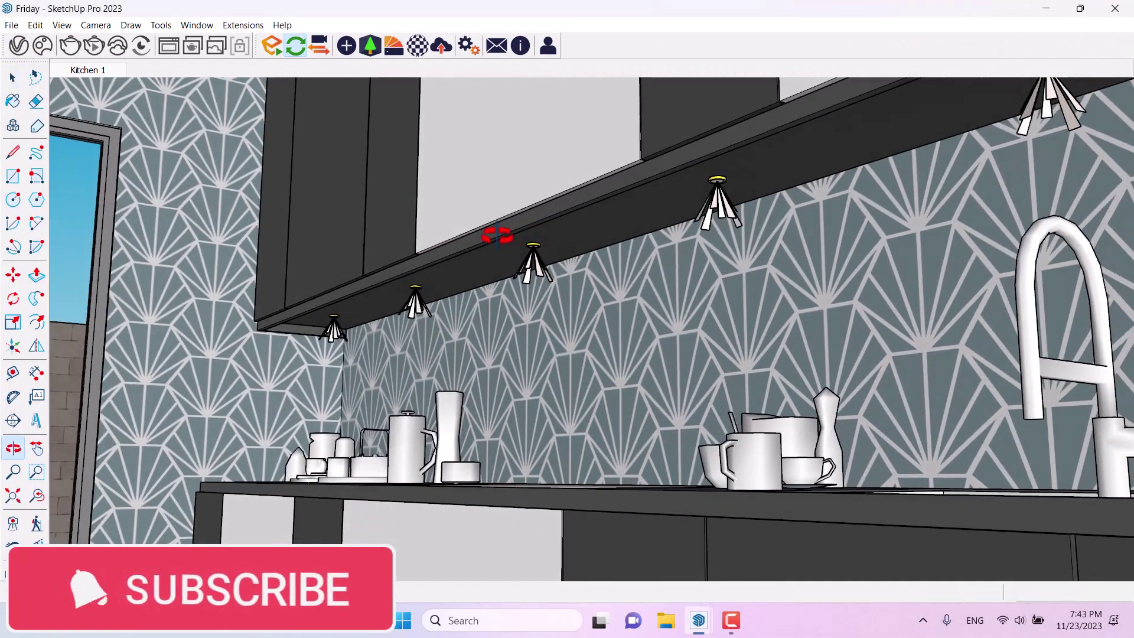
{"action": "scroll", "coordinate": [554, 260], "scroll_direction": "up", "scroll_amount": 3}
{"action": "scroll", "coordinate": [640, 319], "scroll_direction": "up", "scroll_amount": 2}
{"action": "mouse_move", "coordinate": [640, 319]}
{"action": "middle_mouse_down"}
{"action": "mouse_move", "coordinate": [554, 300]}
{"action": "mouse_move", "coordinate": [587, 317]}
{"action": "mouse_move", "coordinate": [666, 286]}
{"action": "mouse_move", "coordinate": [665, 245]}
{"action": "mouse_move", "coordinate": [667, 278]}
{"action": "mouse_move", "coordinate": [607, 246]}
{"action": "middle_mouse_up"}
{"action": "scroll", "coordinate": [607, 239], "scroll_direction": "up", "scroll_amount": 2}
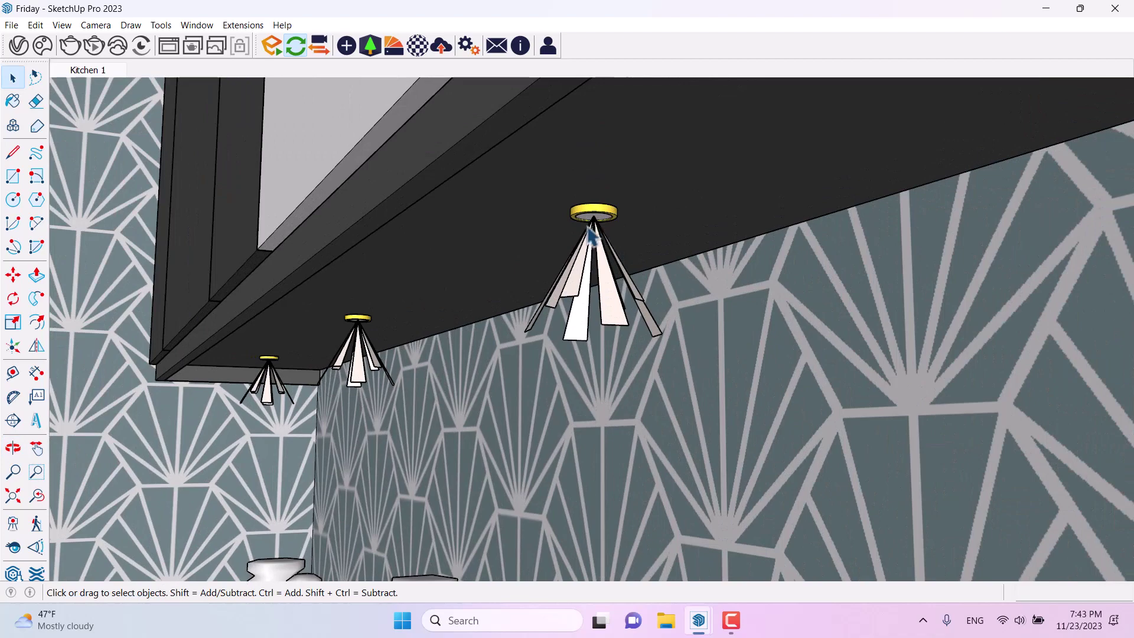
{"action": "scroll", "coordinate": [526, 233], "scroll_direction": "up", "scroll_amount": 3}
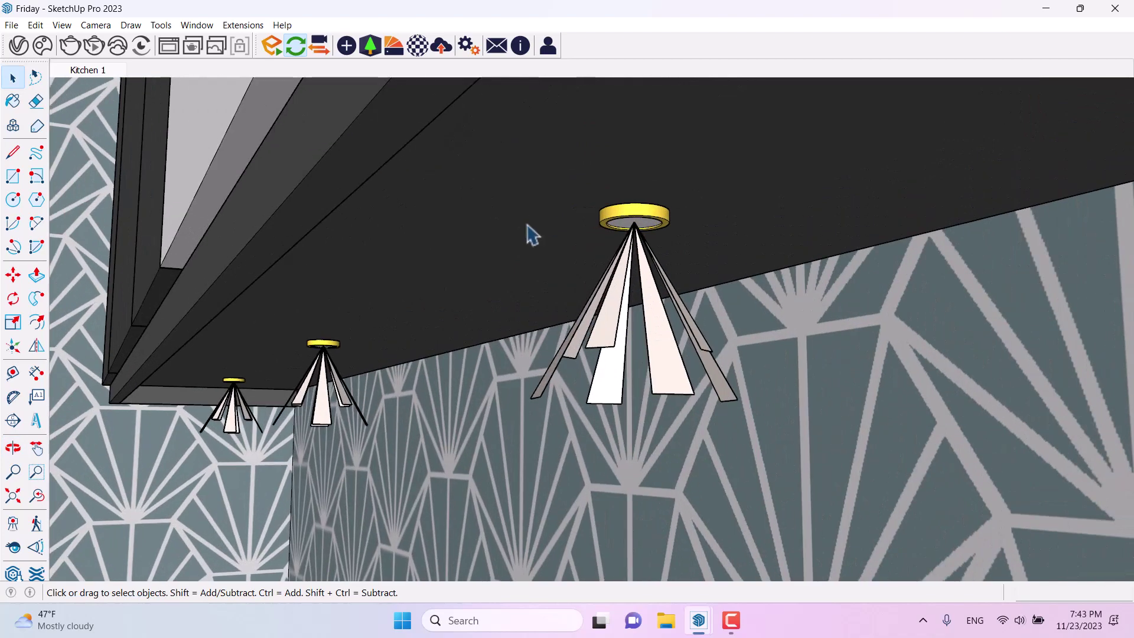
{"action": "left_click", "coordinate": [417, 51]}
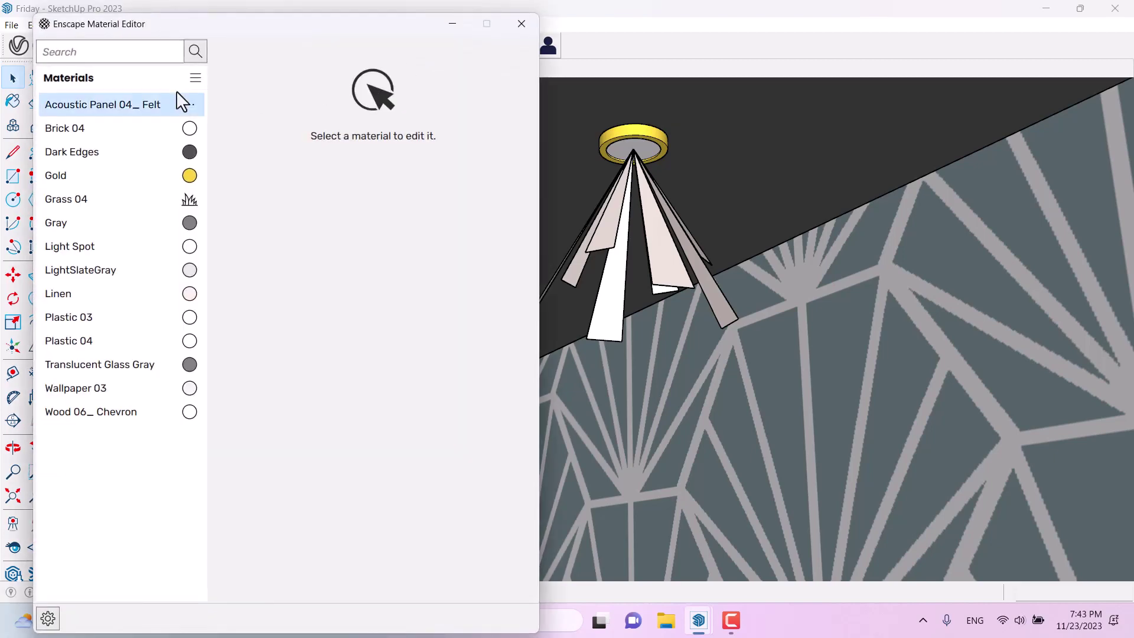
Sample the pendant's Light Spot material and make it Self-illuminated at 5,000 cd/m²
{"action": "left_click", "coordinate": [12, 101]}
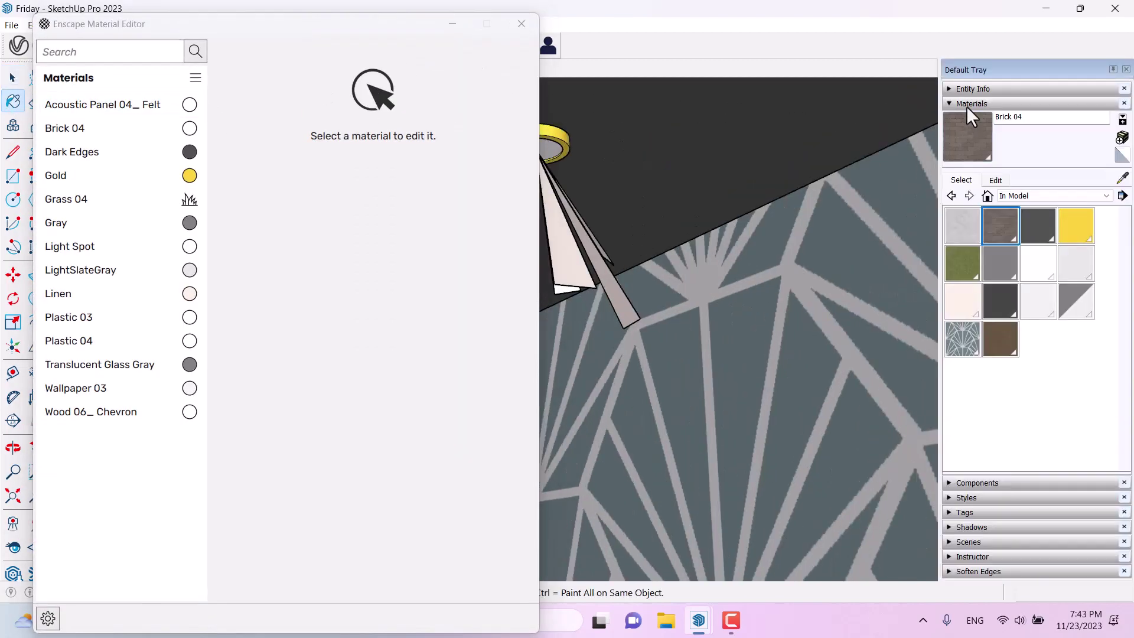
{"action": "left_click", "coordinate": [1120, 178]}
{"action": "scroll", "coordinate": [560, 147], "scroll_direction": "up", "scroll_amount": 4}
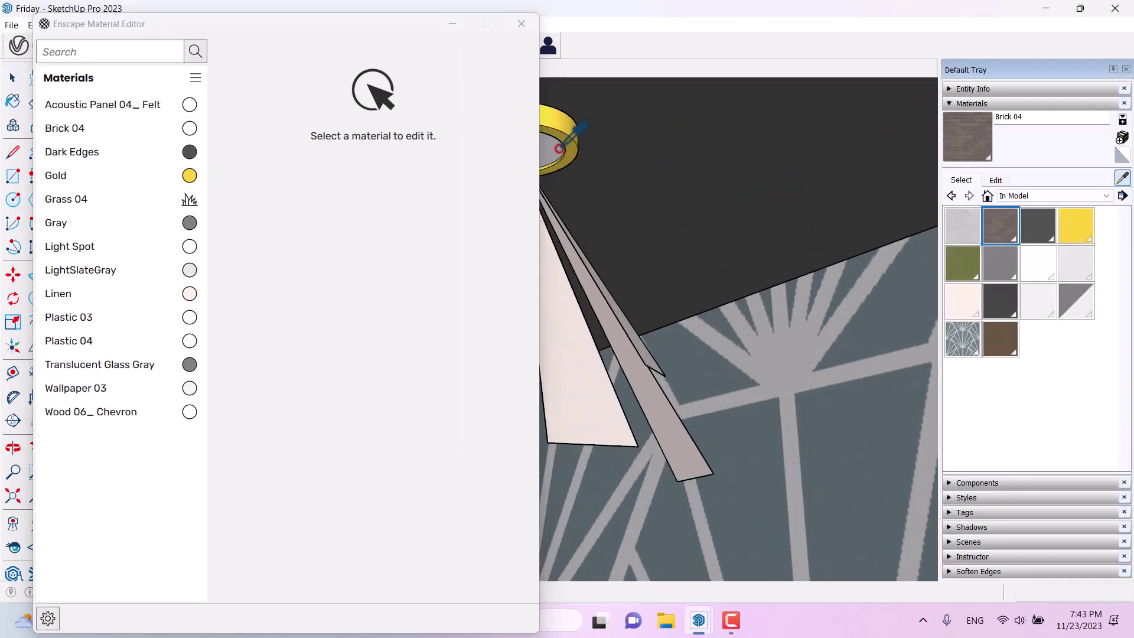
{"action": "middle_click_drag", "start_coordinate": [640, 188], "coordinate": [679, 118]}
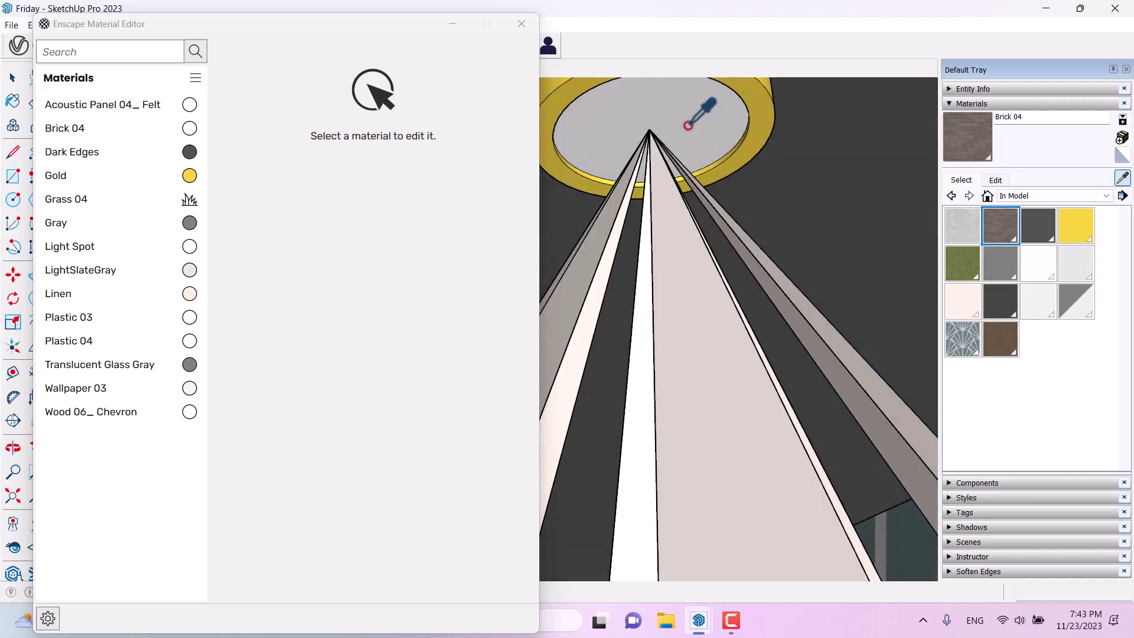
{"action": "left_click", "coordinate": [679, 118]}
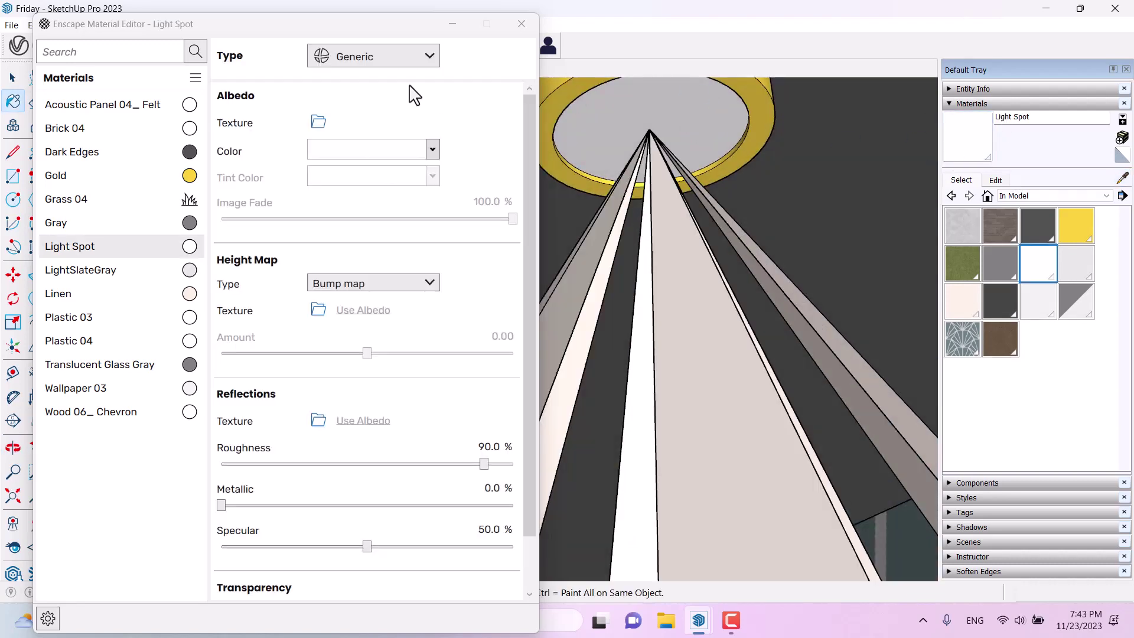
{"action": "left_click", "coordinate": [360, 60]}
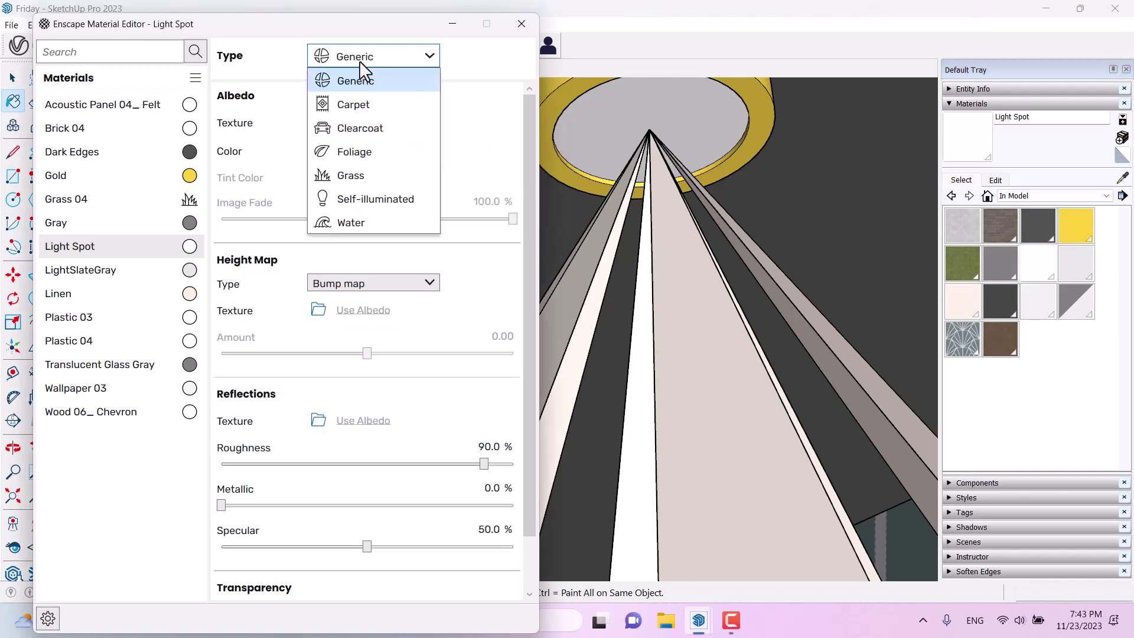
{"action": "left_click", "coordinate": [374, 200]}
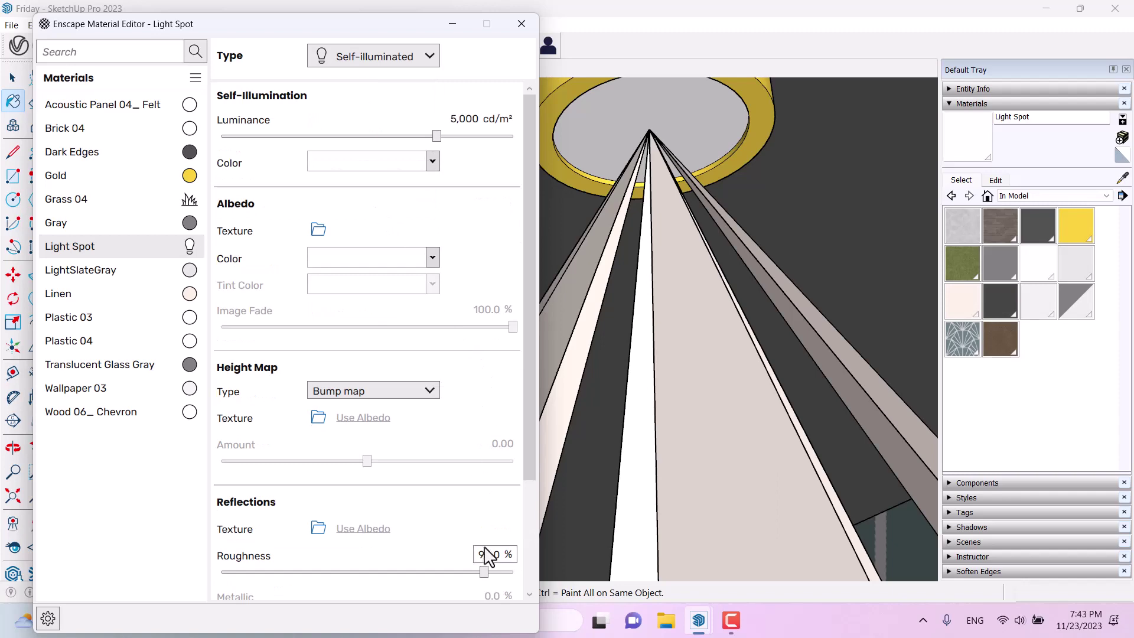
{"action": "left_click", "coordinate": [522, 24]}
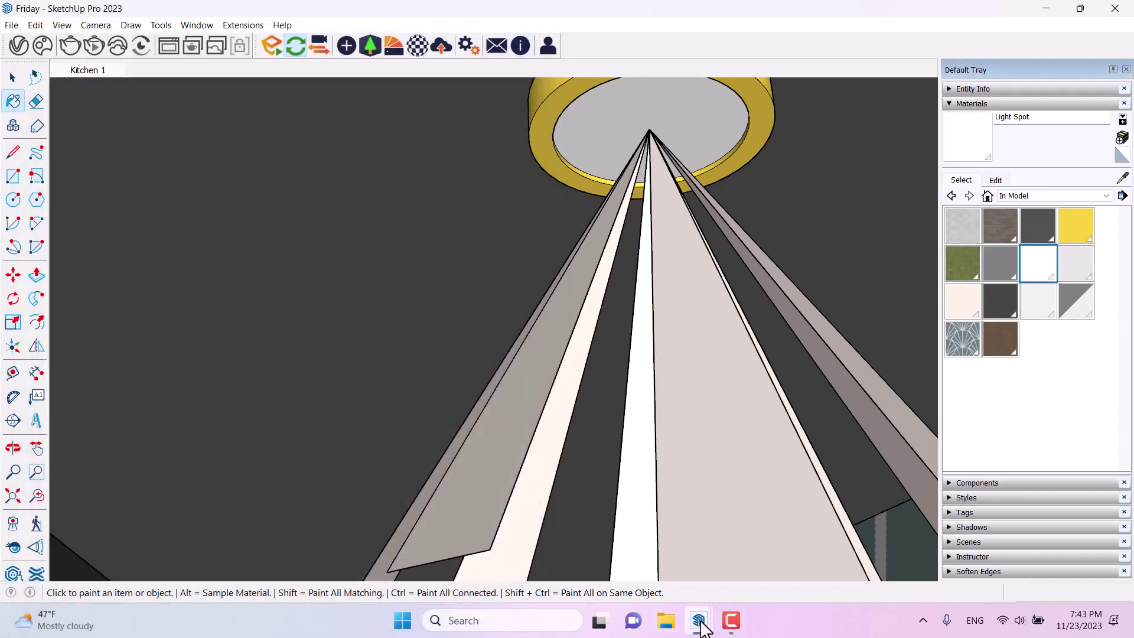
In Enscape's Atmosphere settings, raise Artificial Light Brightness above 100% and Ambient Brightness to 94%
{"action": "mouse_move", "coordinate": [702, 629]}
{"action": "left_click", "coordinate": [753, 542]}
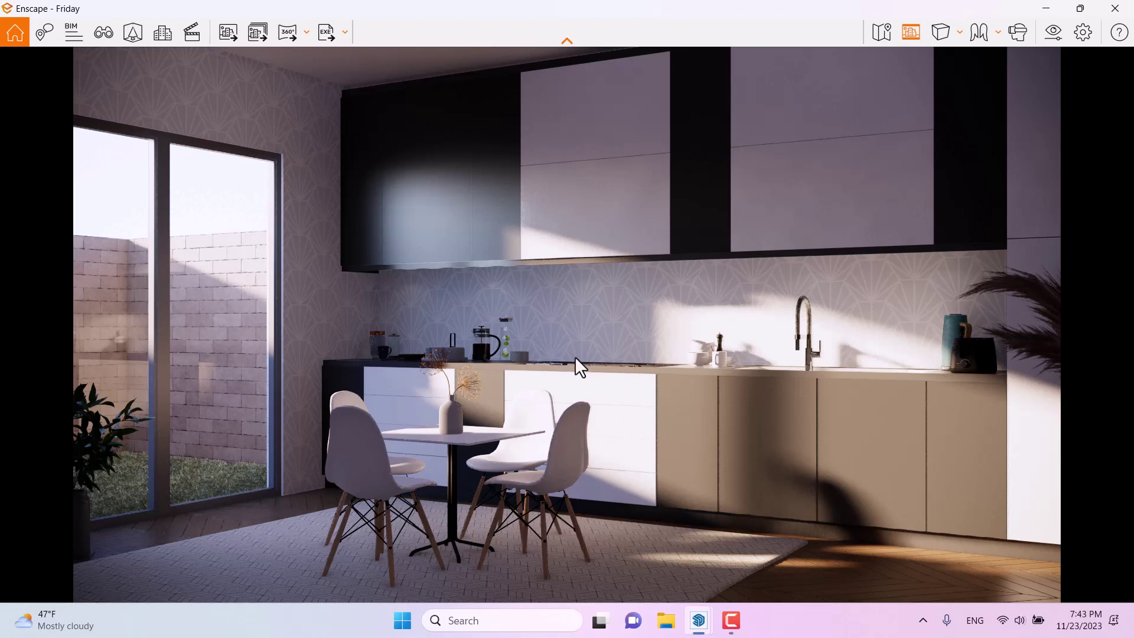
{"action": "left_click", "coordinate": [1044, 33]}
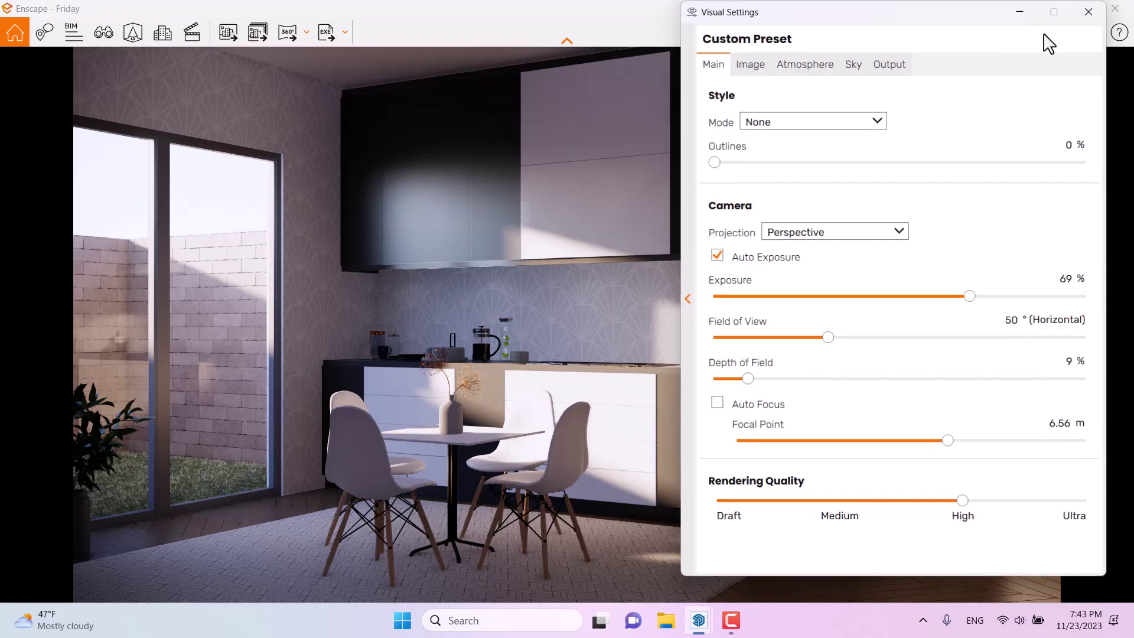
{"action": "left_click", "coordinate": [804, 66]}
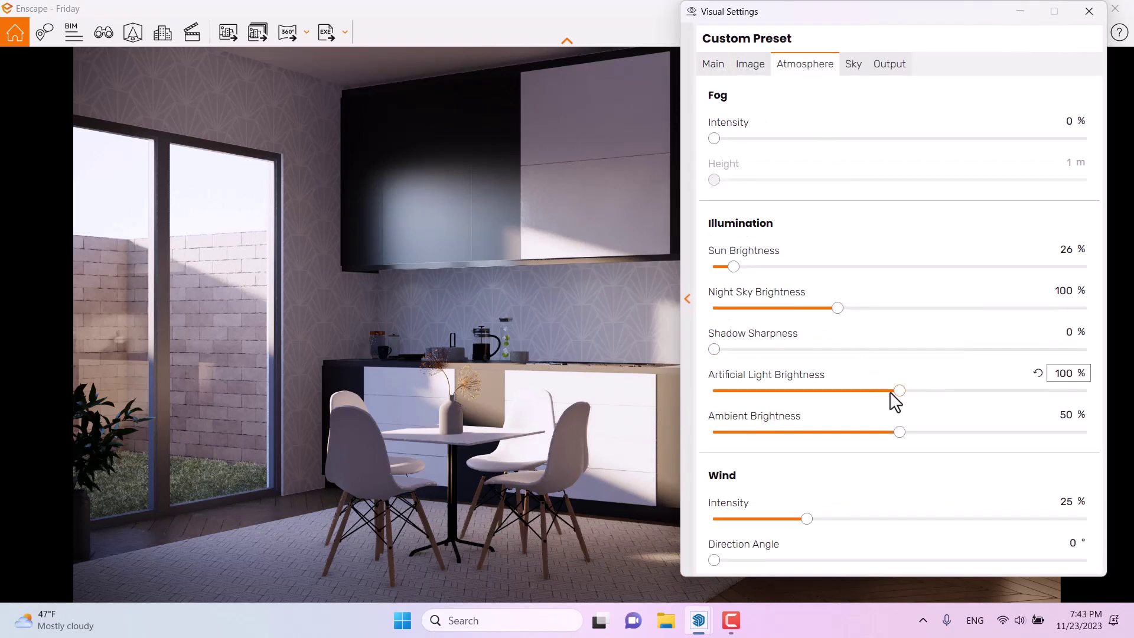
{"action": "left_click_drag", "start_coordinate": [899, 390], "coordinate": [1005, 391]}
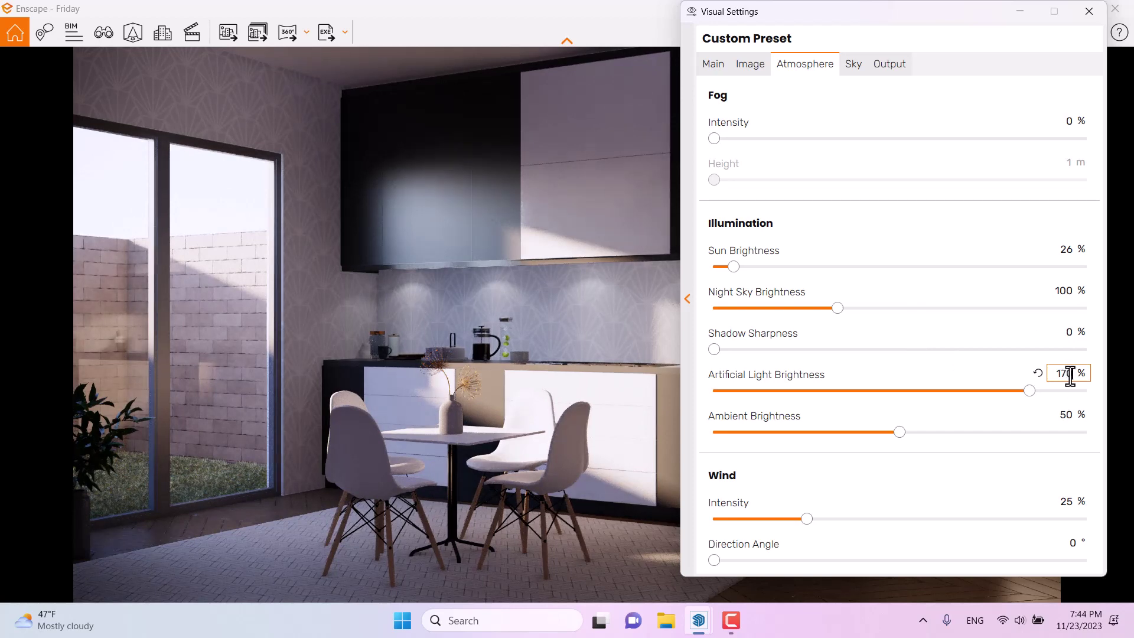
{"action": "left_click_drag", "start_coordinate": [901, 440], "coordinate": [733, 437]}
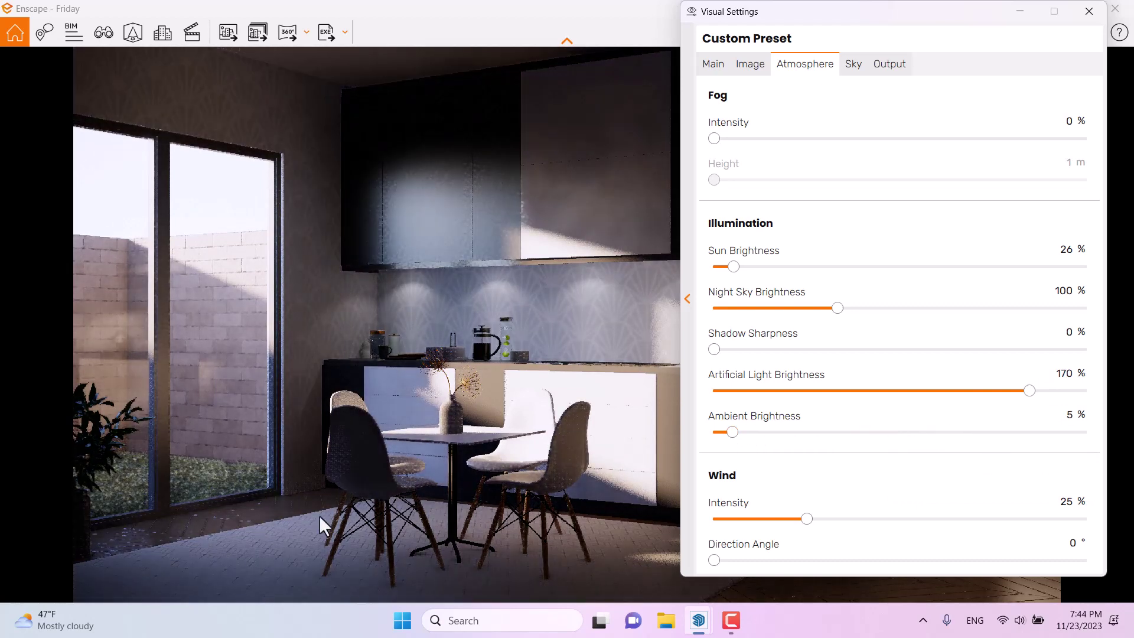
{"action": "left_click_drag", "start_coordinate": [735, 434], "coordinate": [1062, 434]}
{"action": "left_click", "coordinate": [1063, 415]}
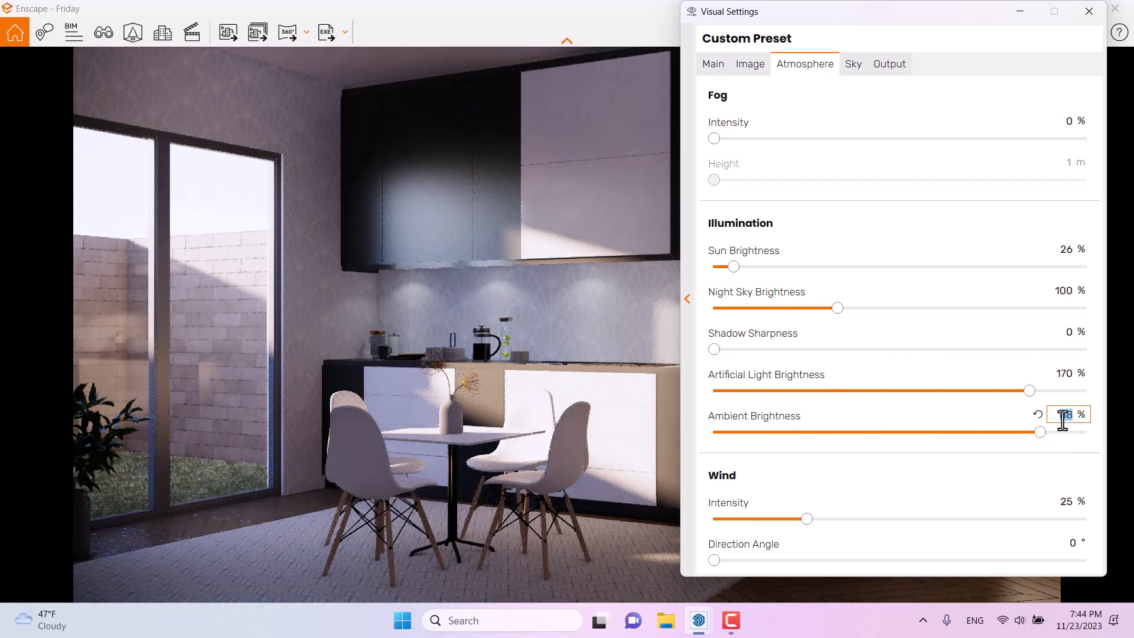
Enter 175% Artificial Light Brightness and 0% Wind Intensity, check the Sky tab, and close settings
{"action": "double_click", "coordinate": [1072, 379]}
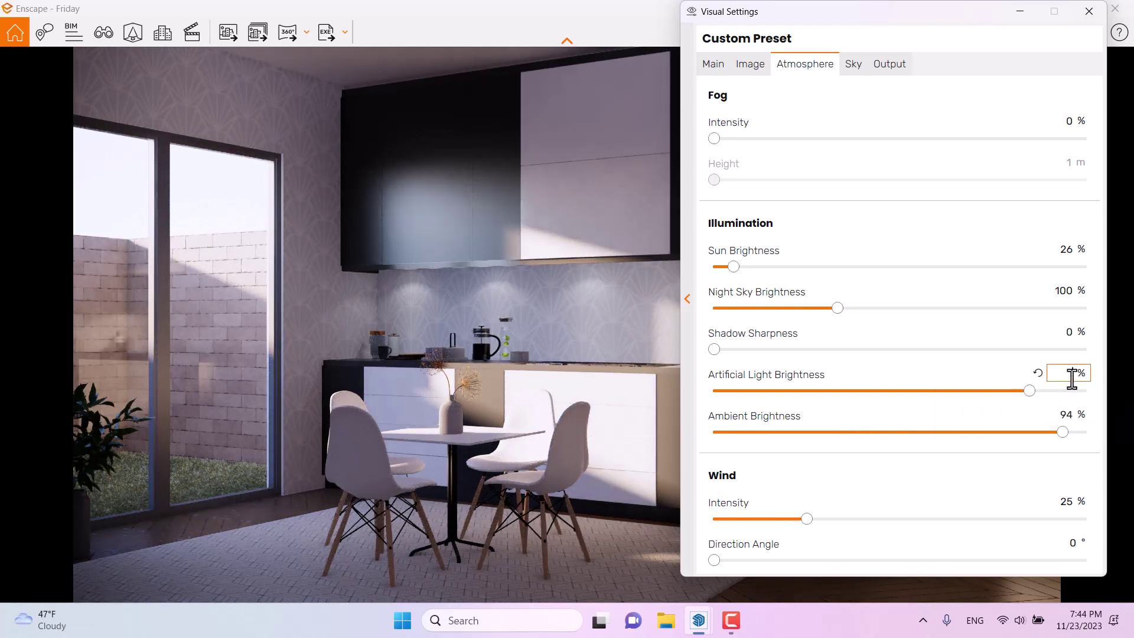
{"action": "type", "text": "175"}
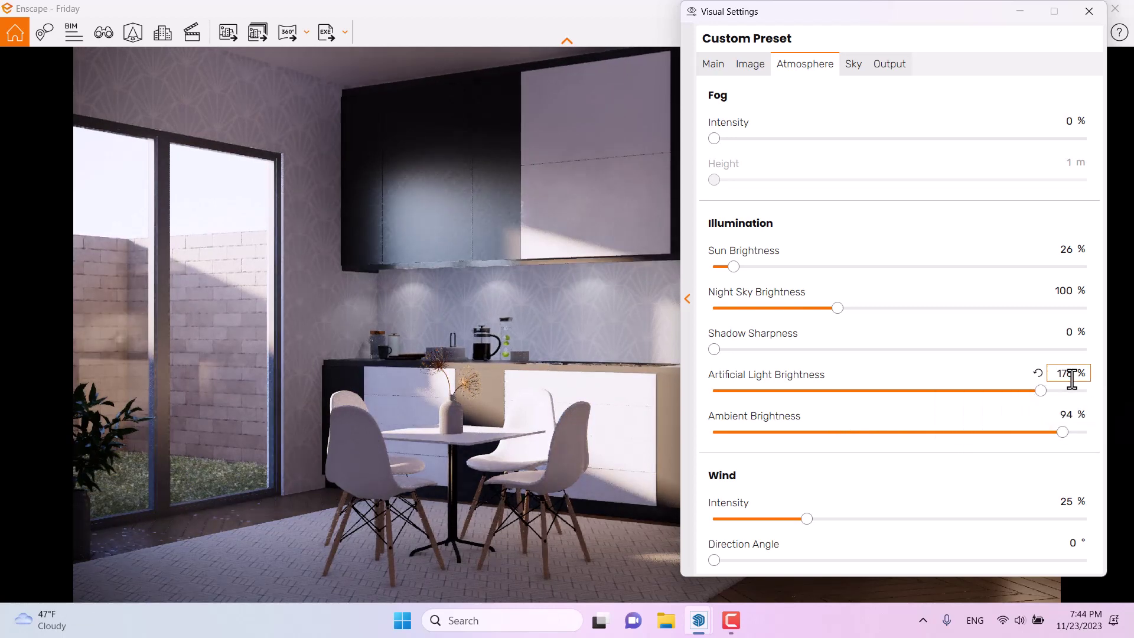
{"action": "double_click", "coordinate": [1065, 499]}
{"action": "type", "text": "0"}
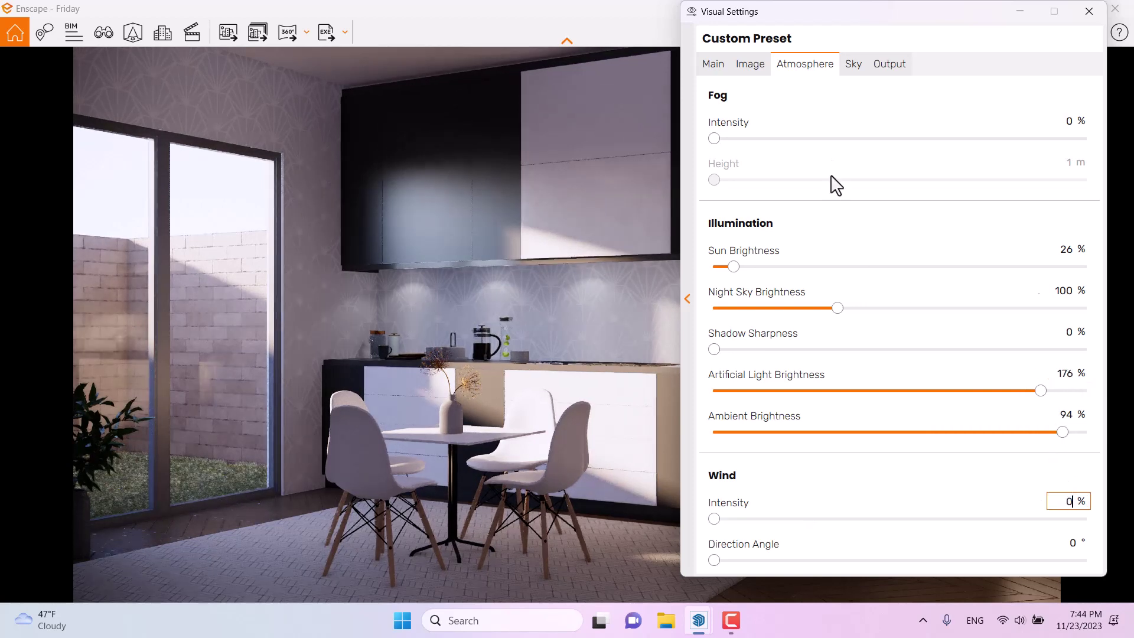
{"action": "left_click", "coordinate": [855, 68]}
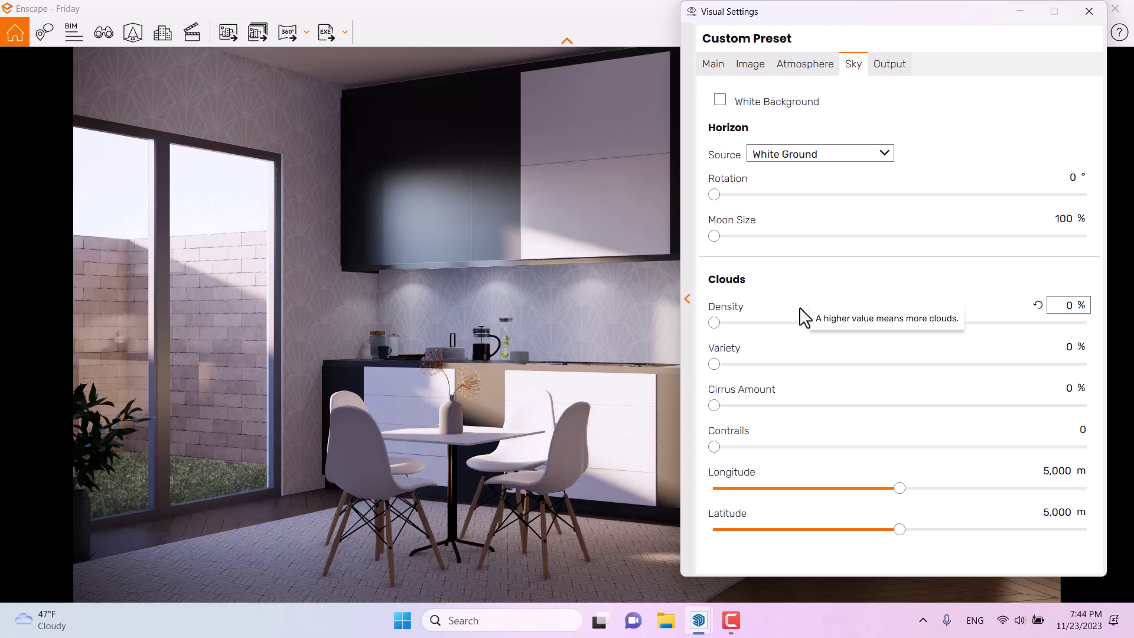
{"action": "left_click", "coordinate": [713, 66]}
{"action": "left_click", "coordinate": [1088, 12]}
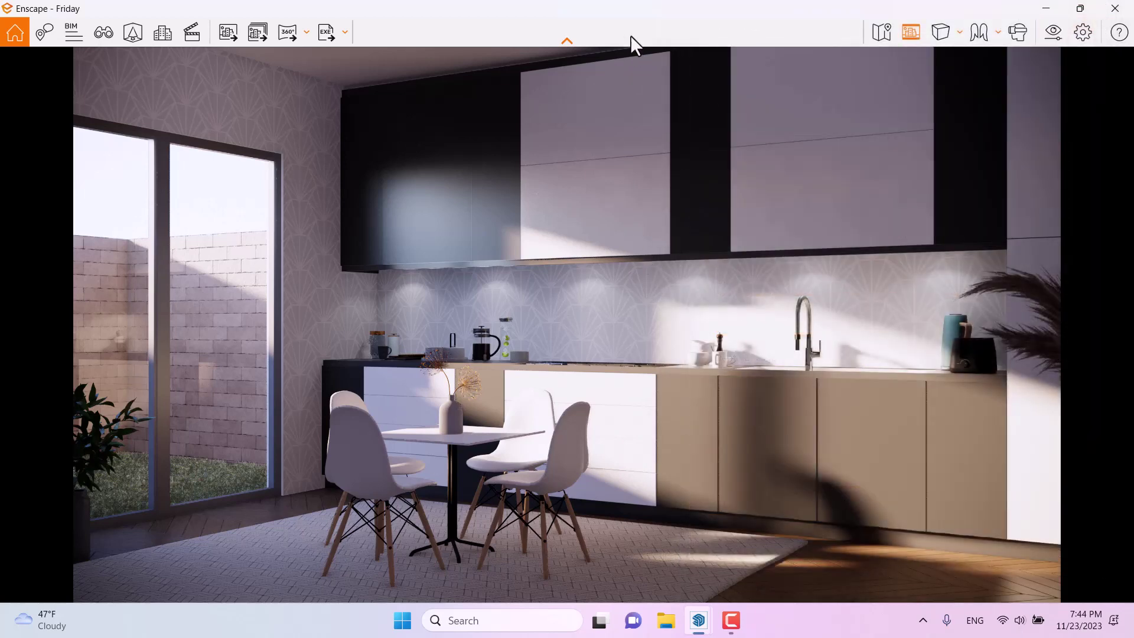
Push/pull the countertop's front edge face out by 3.2 cm
{"action": "left_click", "coordinate": [1050, 4]}
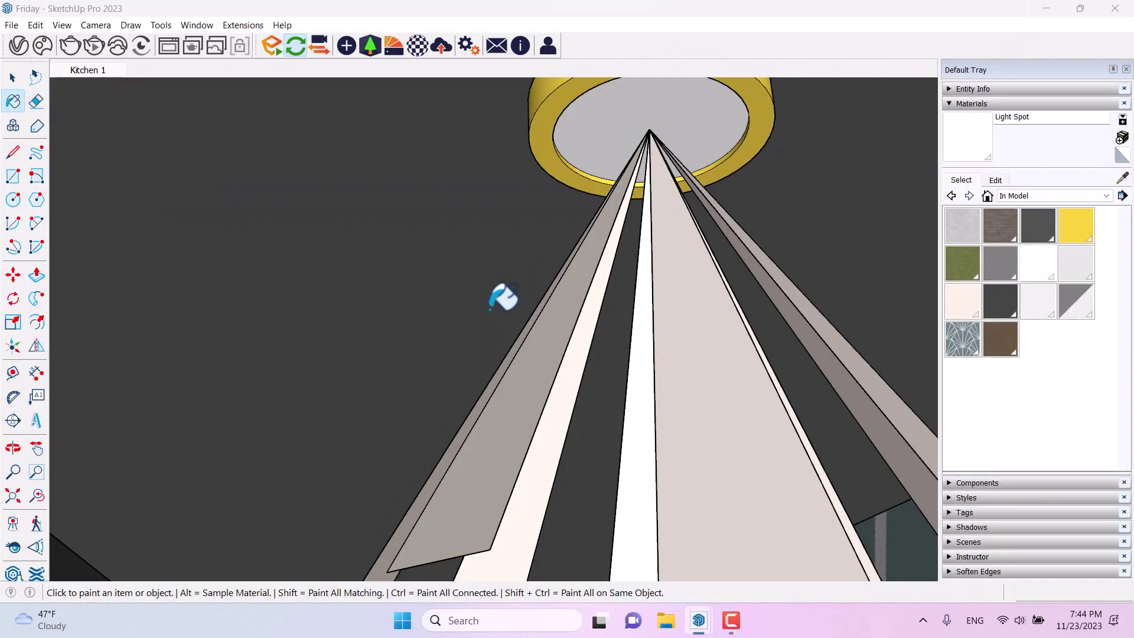
{"action": "scroll", "coordinate": [635, 307], "scroll_direction": "down", "scroll_amount": 5}
{"action": "mouse_move", "coordinate": [635, 301]}
{"action": "middle_mouse_down"}
{"action": "mouse_move", "coordinate": [653, 182]}
{"action": "mouse_move", "coordinate": [671, 331]}
{"action": "mouse_move", "coordinate": [673, 53]}
{"action": "mouse_move", "coordinate": [566, 338]}
{"action": "mouse_move", "coordinate": [513, 240]}
{"action": "mouse_move", "coordinate": [534, 296]}
{"action": "middle_mouse_up"}
{"action": "key", "text": "space"}
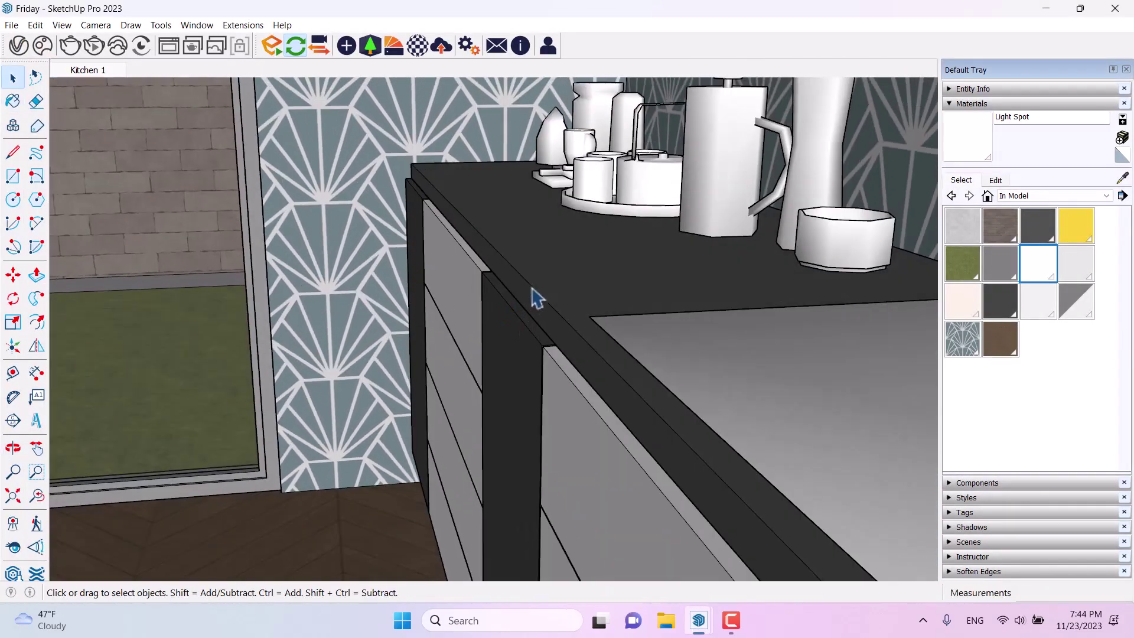
{"action": "key", "text": "ctrl+z"}
{"action": "left_click", "coordinate": [37, 274]}
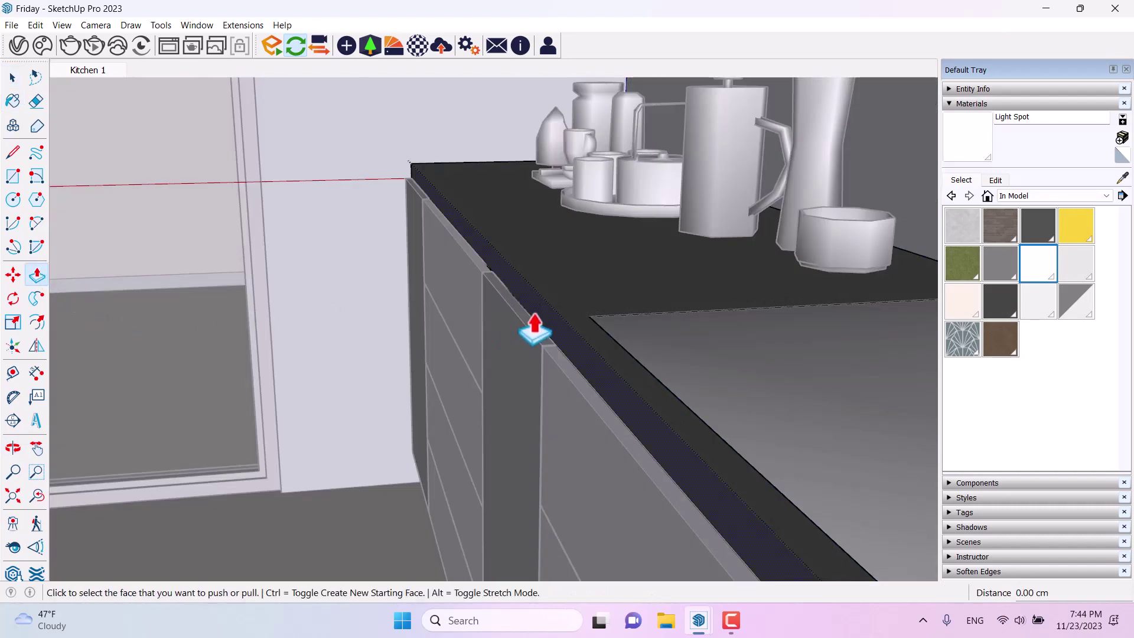
{"action": "left_click", "coordinate": [530, 324]}
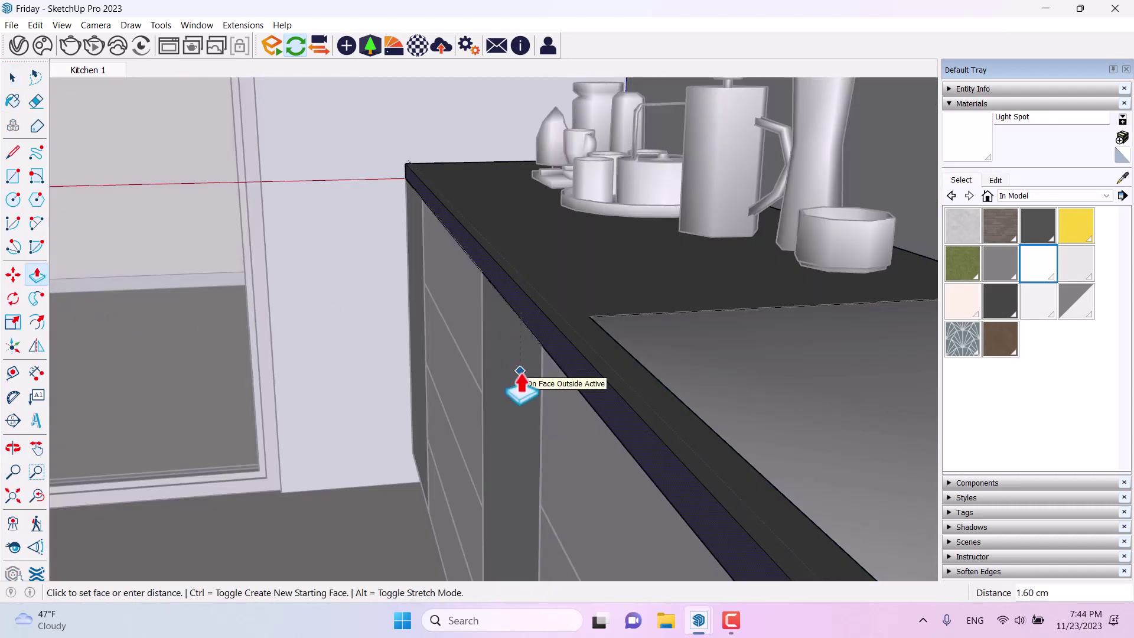
{"action": "type", "text": "3."}
{"action": "key", "text": "Return"}
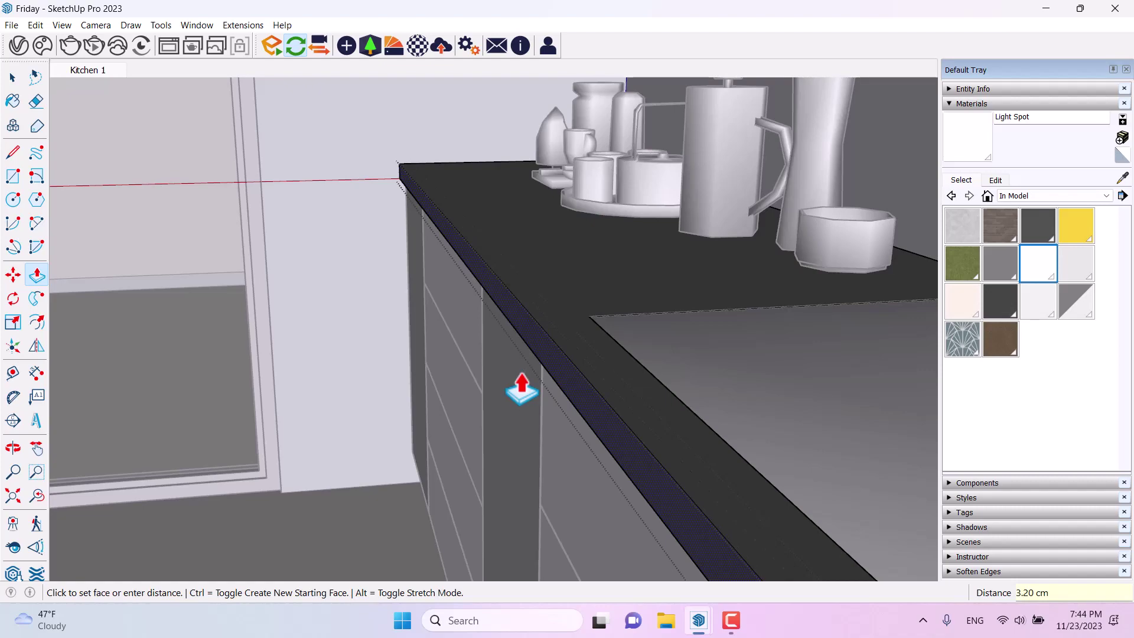
Return the model to the Kitchen 1 scene
{"action": "key", "text": "space"}
{"action": "right_click", "coordinate": [356, 243]}
{"action": "key", "text": "Escape"}
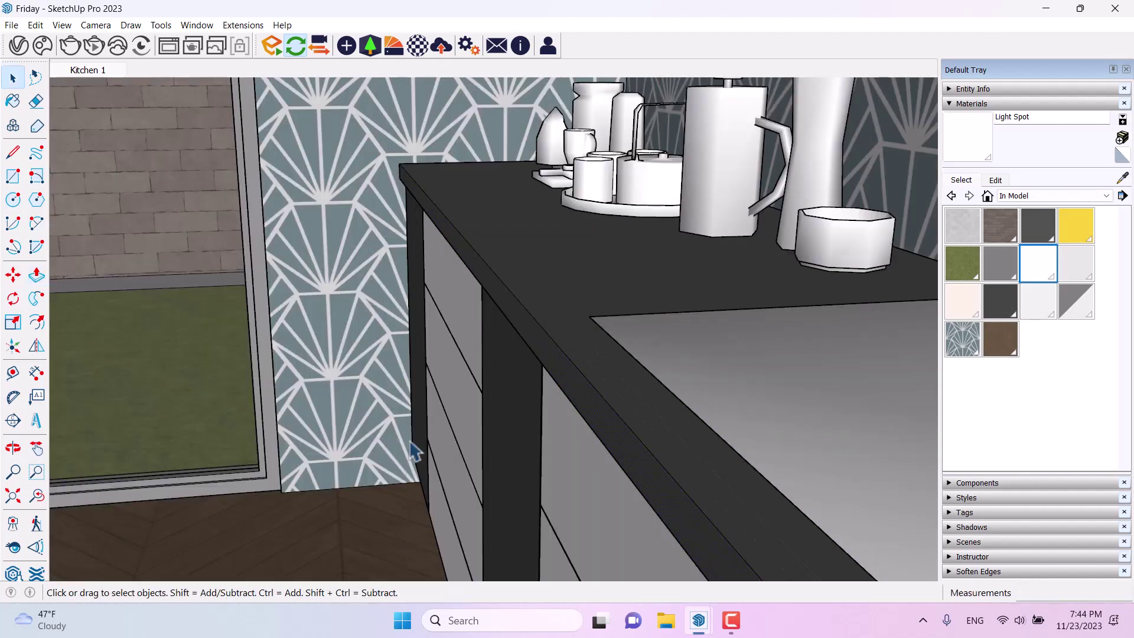
{"action": "left_click", "coordinate": [88, 69]}
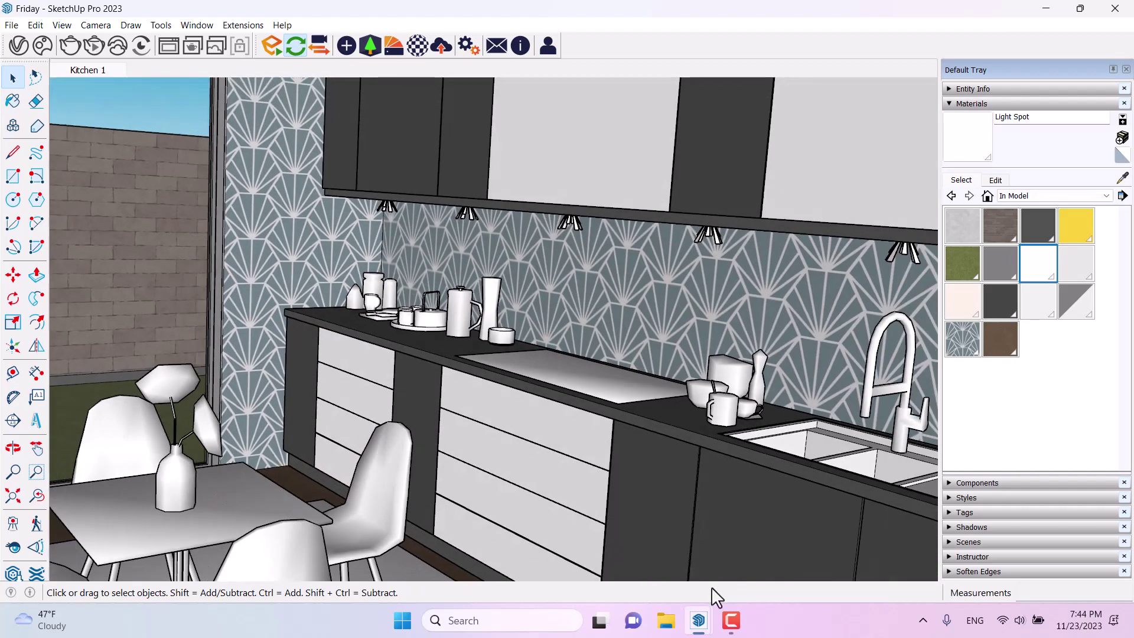
Bring the Enscape Kitchen 1 render window back in front to review the changes
{"action": "mouse_move", "coordinate": [704, 622]}
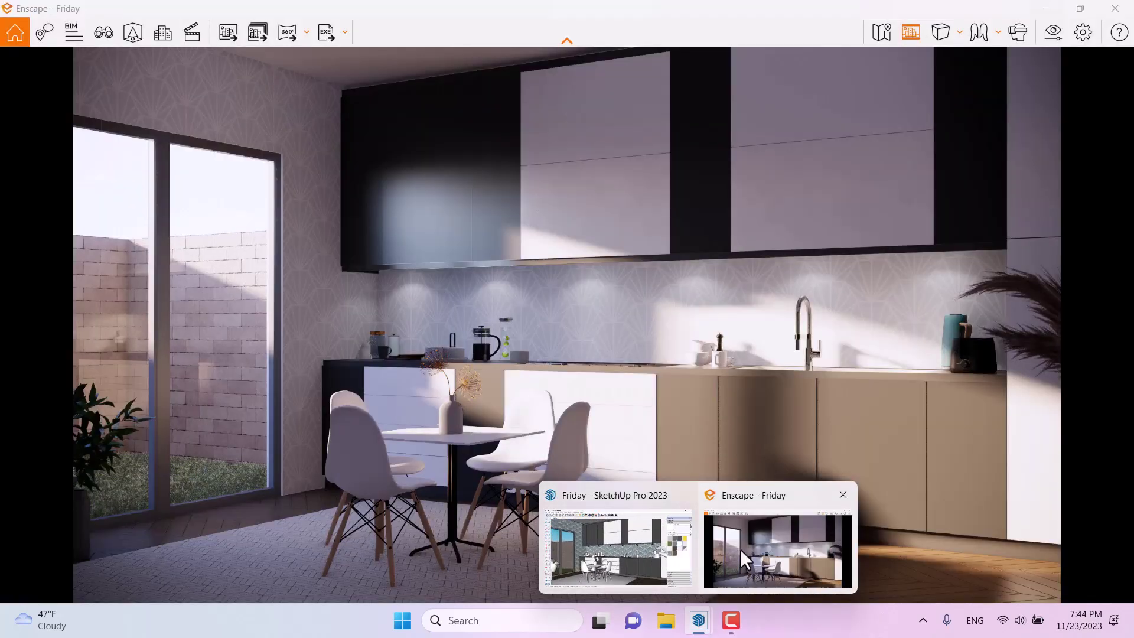
{"action": "left_click", "coordinate": [740, 548]}
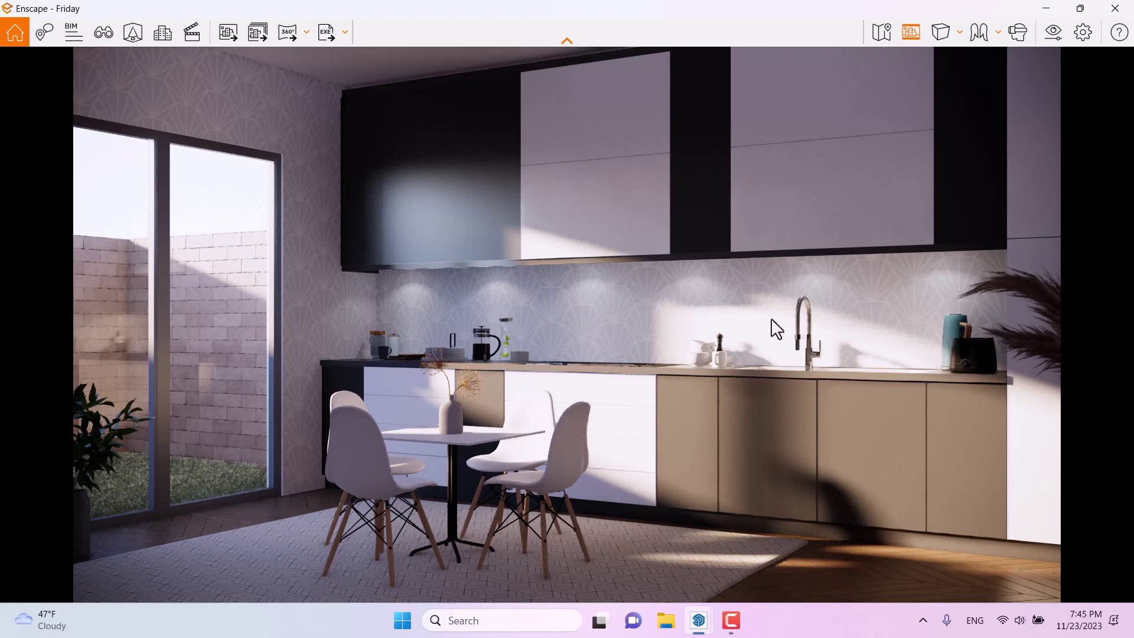
{"action": "left_click", "coordinate": [735, 632]}
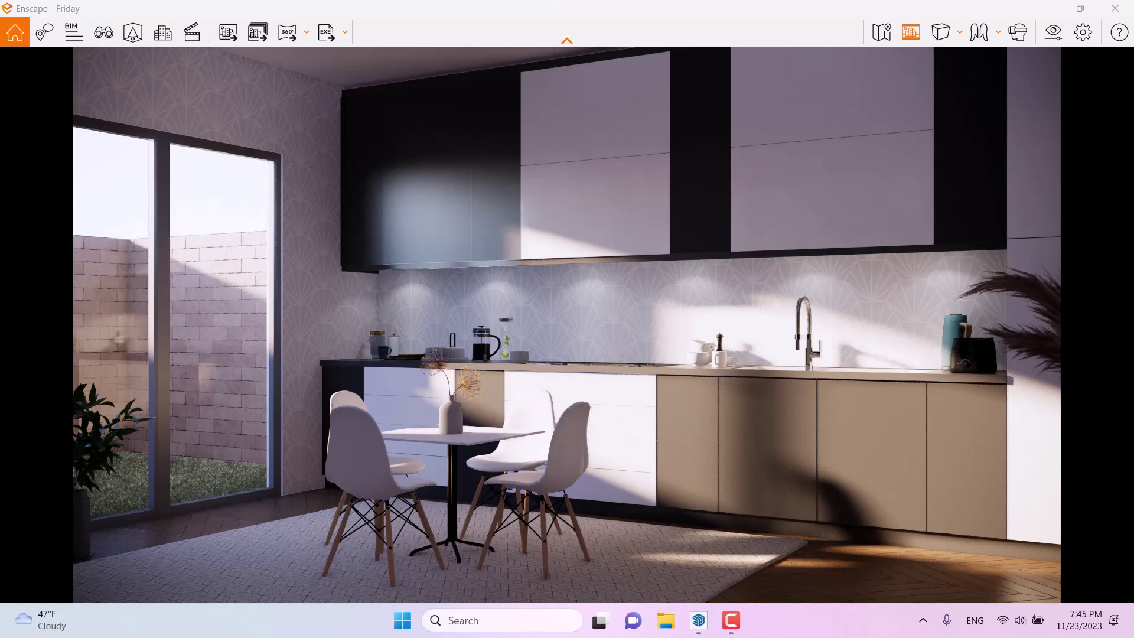
Dock the Enscape render on the right half with SketchUp beside it on the left
{"action": "mouse_move", "coordinate": [687, 15]}
{"action": "left_mouse_down"}
{"action": "mouse_move", "coordinate": [679, 115]}
{"action": "mouse_move", "coordinate": [572, 69]}
{"action": "left_mouse_up"}
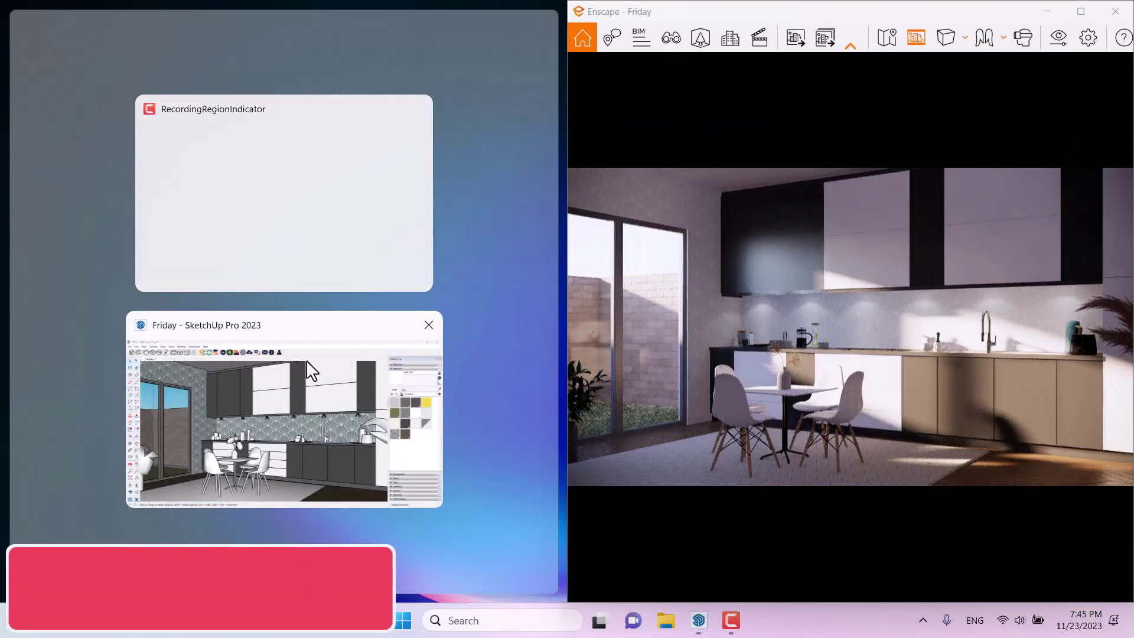
{"action": "left_click", "coordinate": [306, 360]}
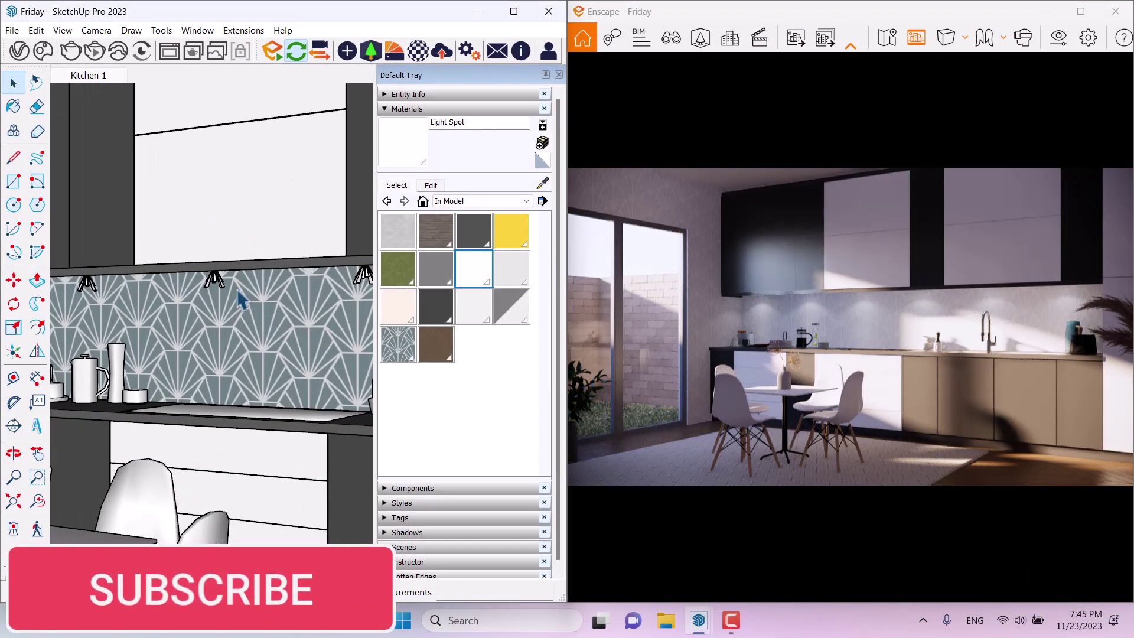
{"action": "scroll", "coordinate": [239, 300], "scroll_direction": "up", "scroll_amount": 5}
Set the light spot above the backsplash to 30 cd luminous intensity
{"action": "left_click", "coordinate": [212, 287]}
{"action": "scroll", "coordinate": [204, 290], "scroll_direction": "up", "scroll_amount": 2}
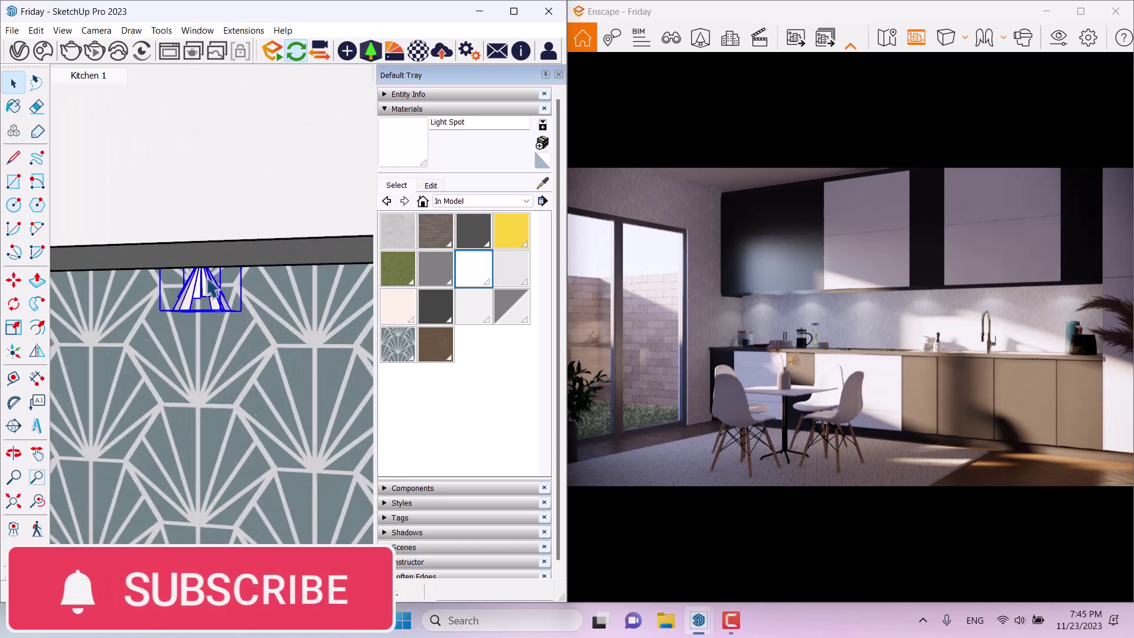
{"action": "left_click", "coordinate": [347, 51]}
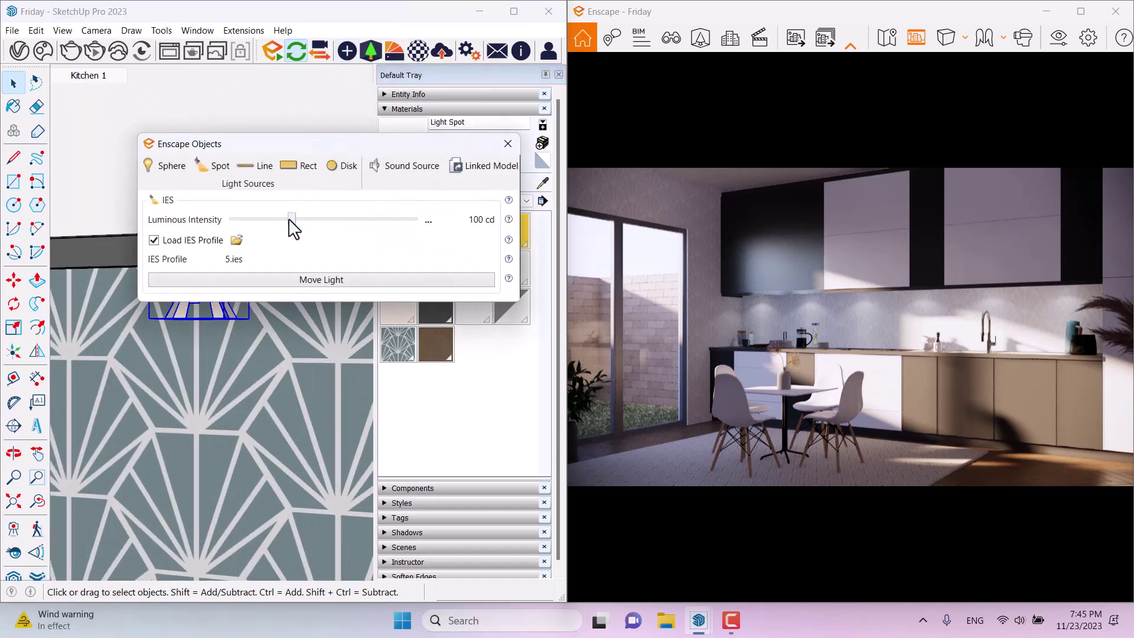
{"action": "left_click_drag", "start_coordinate": [291, 221], "coordinate": [263, 223]}
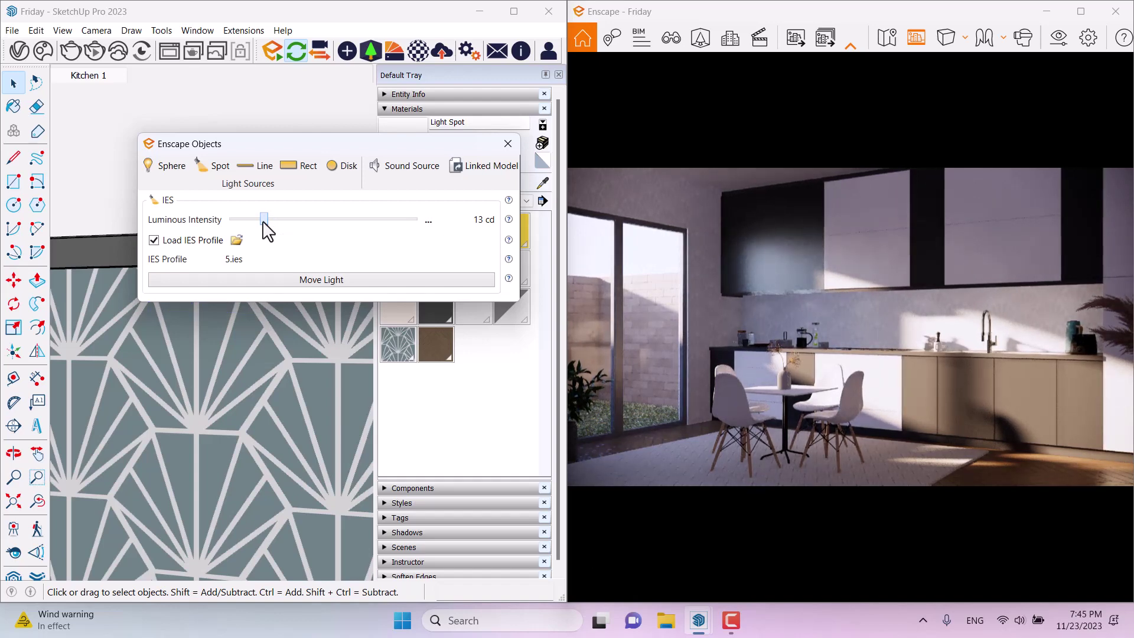
{"action": "left_click", "coordinate": [427, 222]}
{"action": "left_click", "coordinate": [444, 248]}
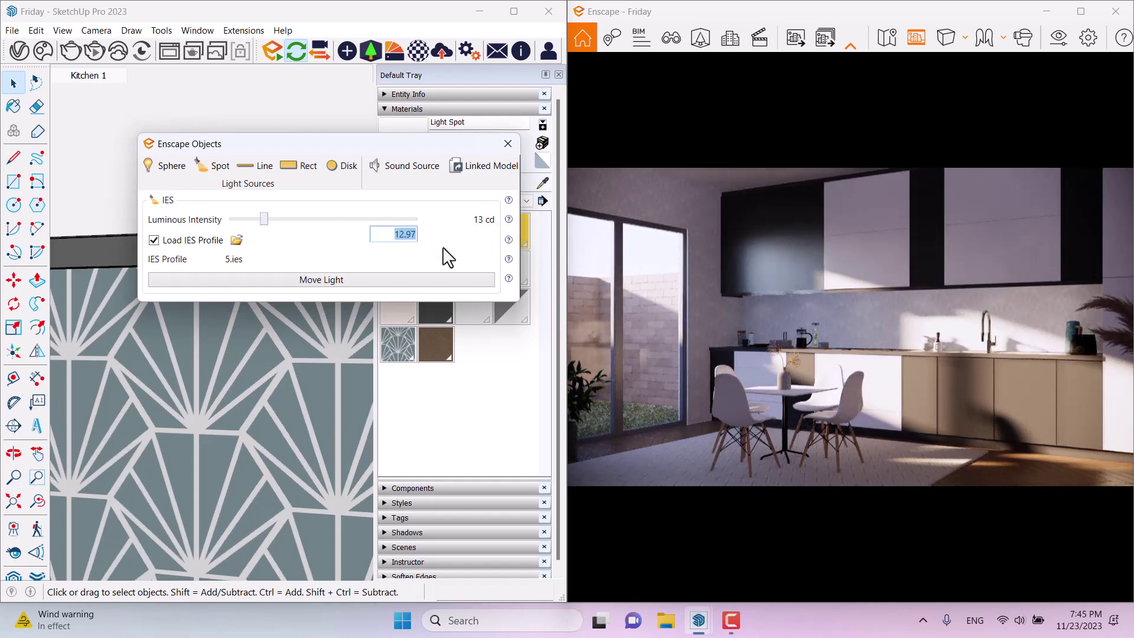
{"action": "type", "text": "30"}
{"action": "key", "text": "Return"}
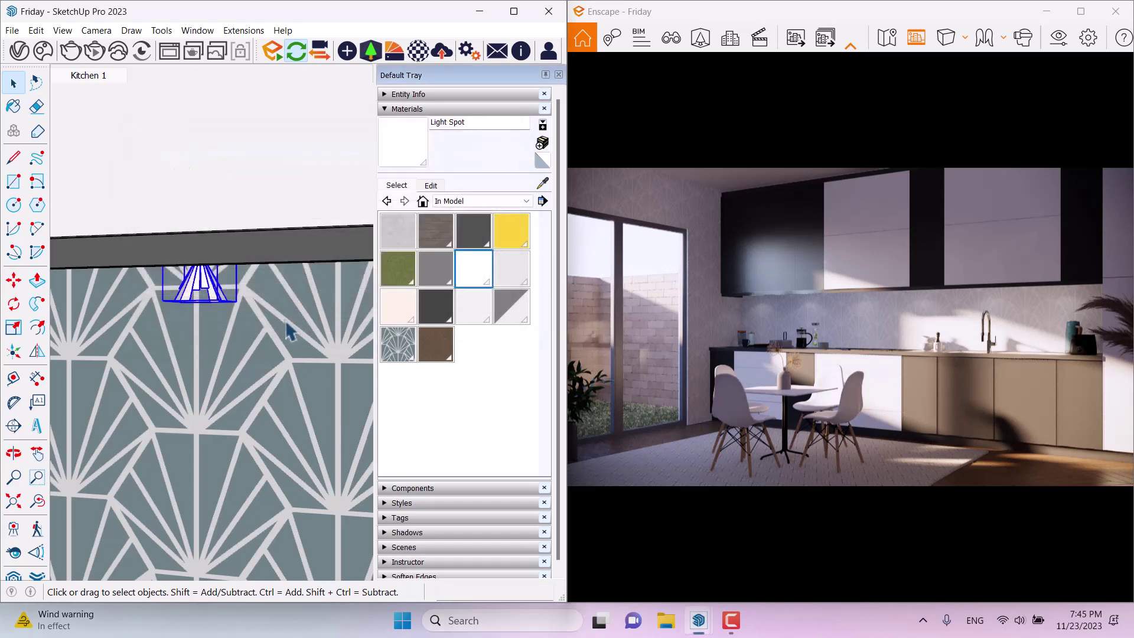
Deselect the light spot and zoom out to show the backsplash, counter and chair
{"action": "left_click", "coordinate": [242, 298]}
{"action": "scroll", "coordinate": [293, 301], "scroll_direction": "down", "scroll_amount": 1}
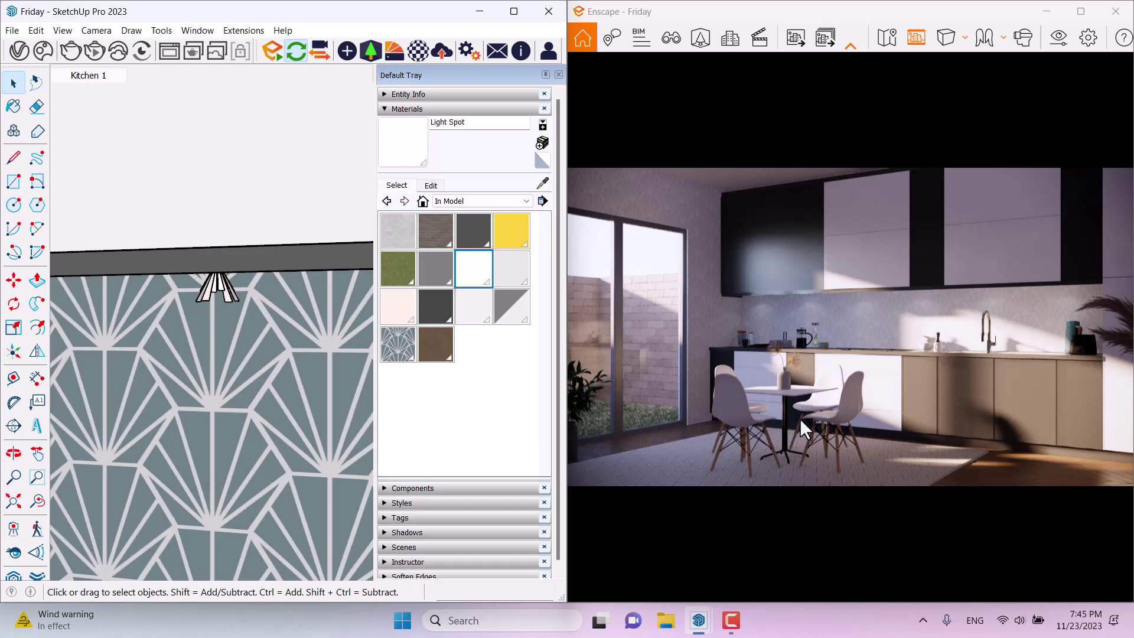
{"action": "scroll", "coordinate": [211, 307], "scroll_direction": "down", "scroll_amount": 5}
{"action": "middle_click_drag", "start_coordinate": [189, 307], "coordinate": [277, 260]}
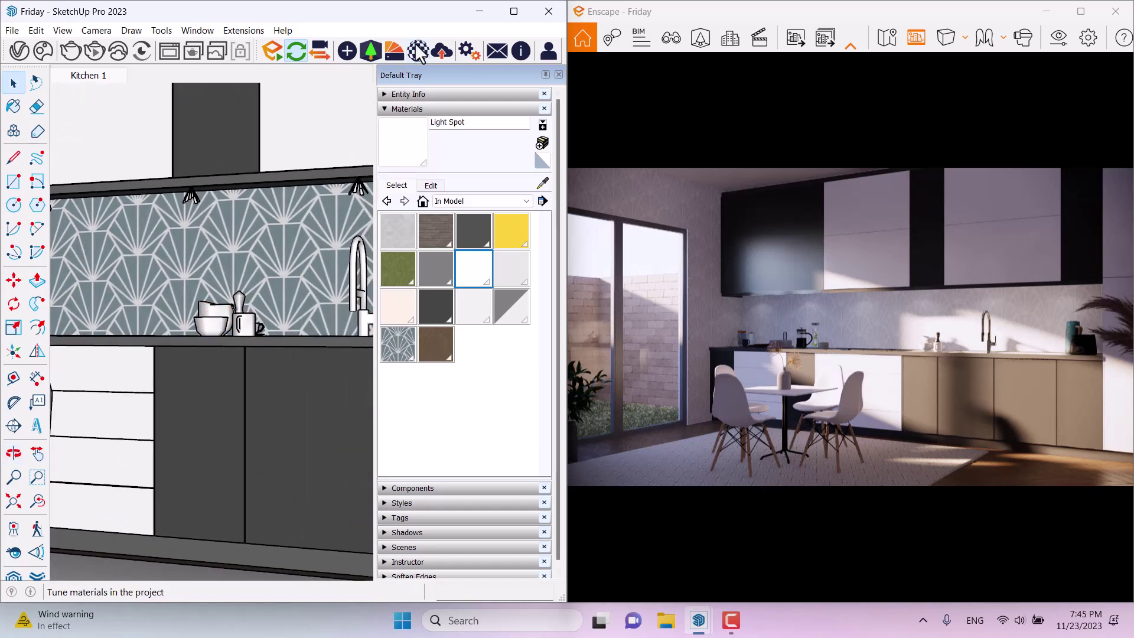
Open the Enscape Material Editor and sample the cabinet door's Plastic 03 material
{"action": "left_click", "coordinate": [419, 52]}
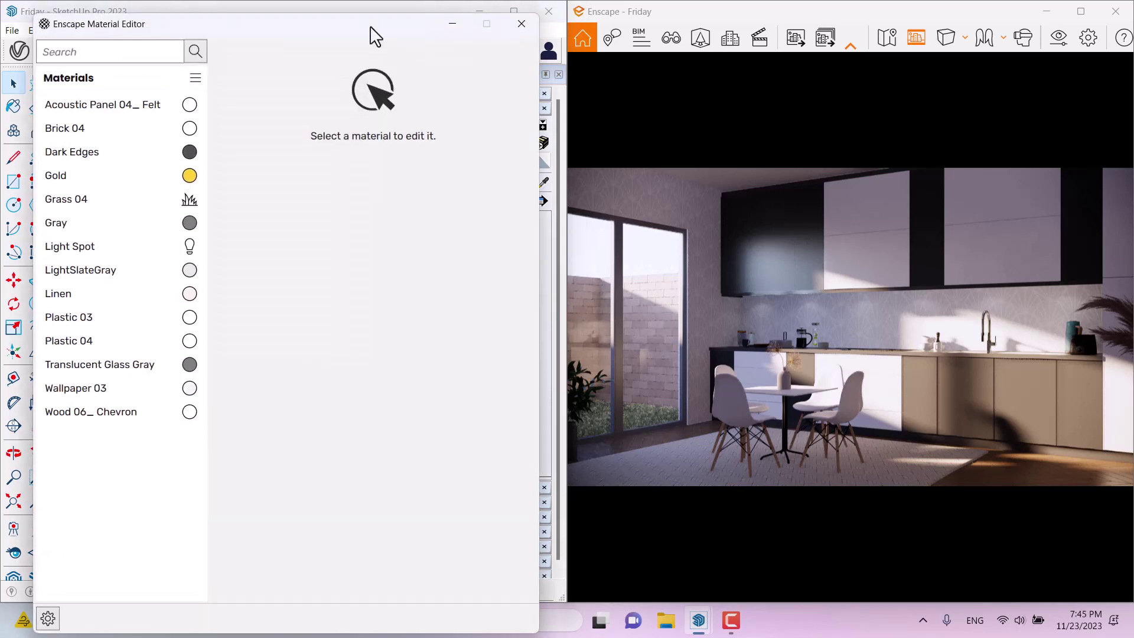
{"action": "left_click_drag", "start_coordinate": [372, 33], "coordinate": [327, 372]}
{"action": "left_click", "coordinate": [542, 184]}
{"action": "middle_click_drag", "start_coordinate": [331, 211], "coordinate": [286, 233]}
{"action": "left_click", "coordinate": [234, 248]}
{"action": "left_click_drag", "start_coordinate": [280, 362], "coordinate": [301, 45]}
Set Plastic 03 roughness to 34%, close the editor, and maximize the Enscape window
{"action": "left_click_drag", "start_coordinate": [293, 486], "coordinate": [226, 485]}
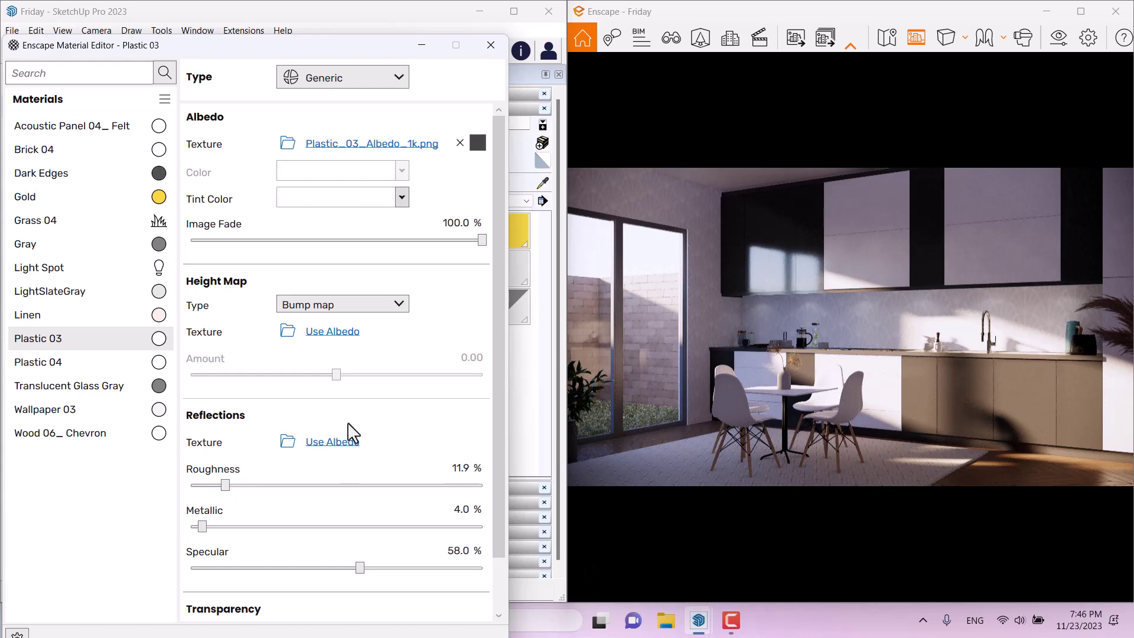
{"action": "left_click", "coordinate": [466, 468]}
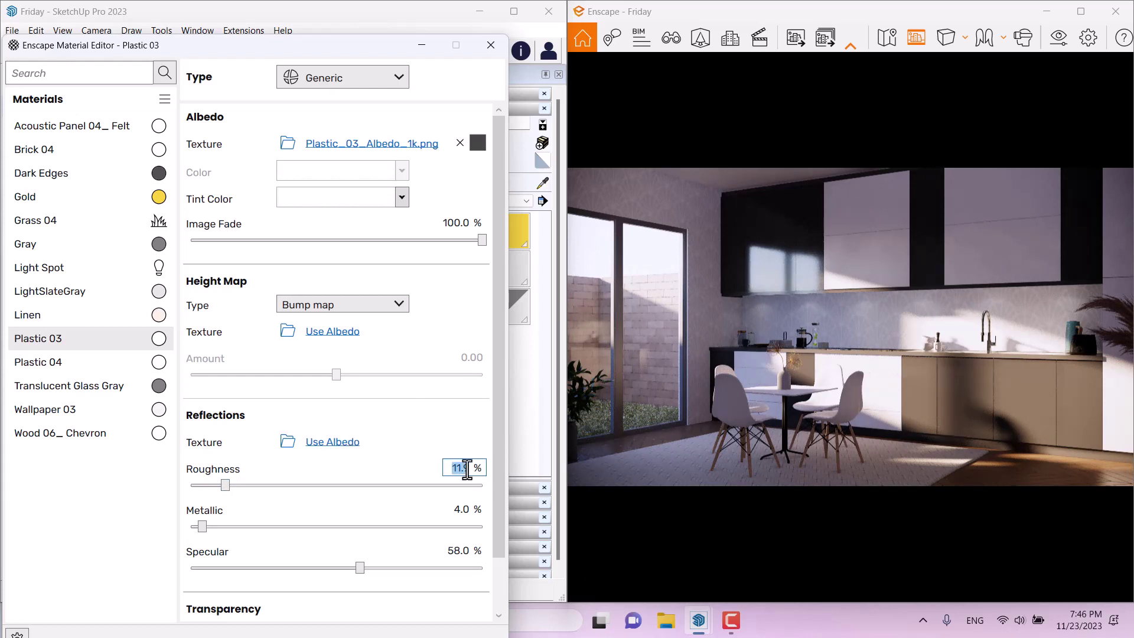
{"action": "type", "text": "29.0"}
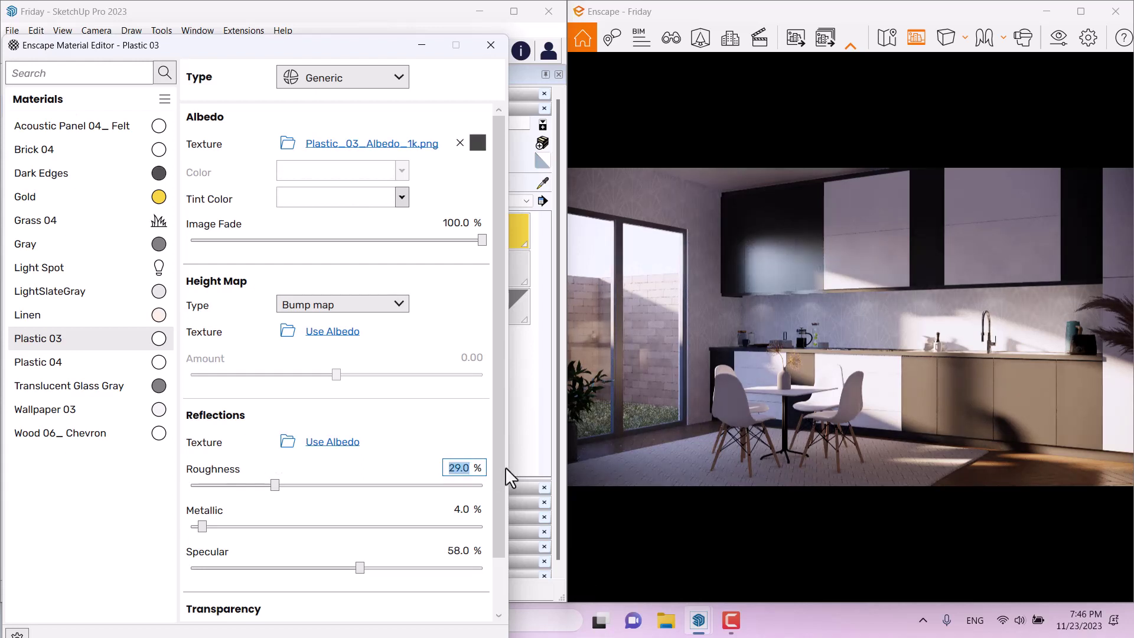
{"action": "type", "text": "34"}
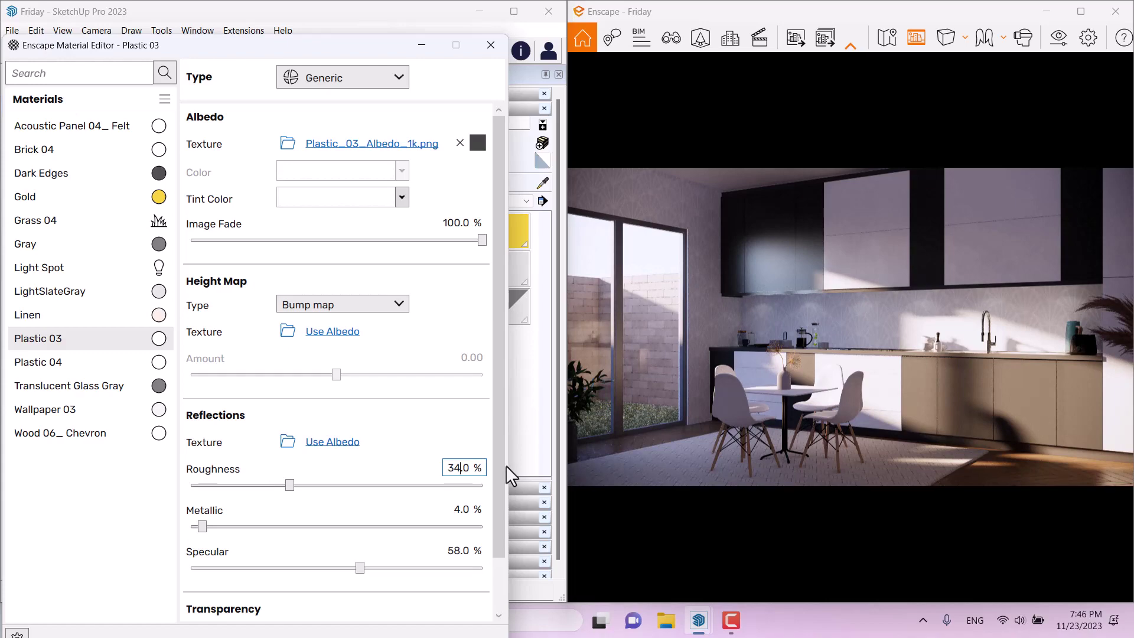
{"action": "left_click", "coordinate": [490, 44]}
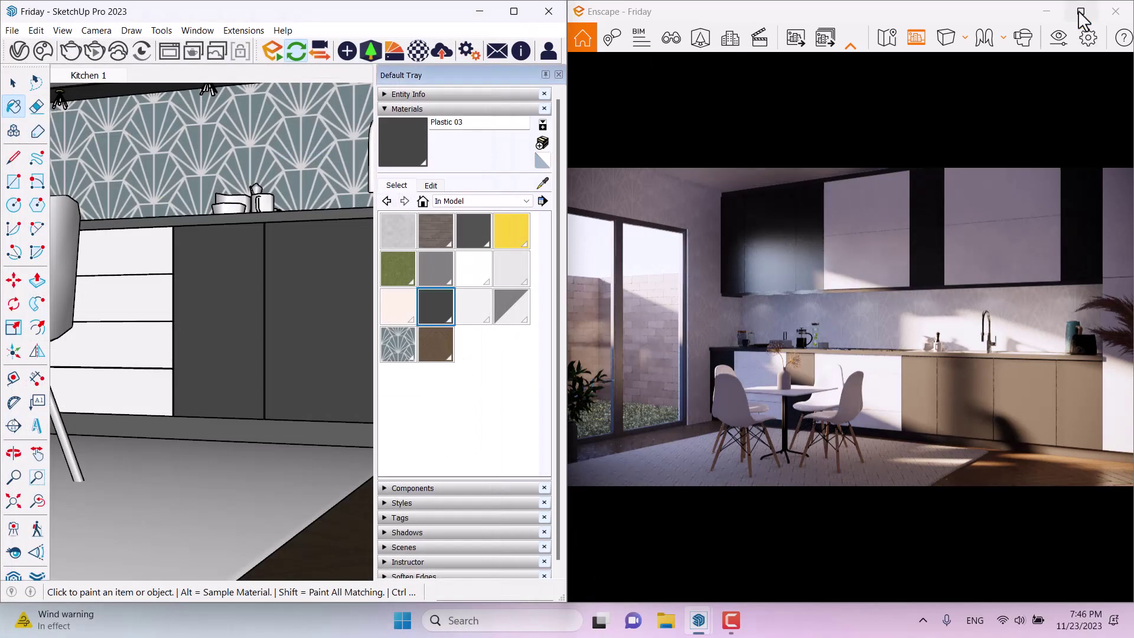
{"action": "left_click", "coordinate": [1080, 12]}
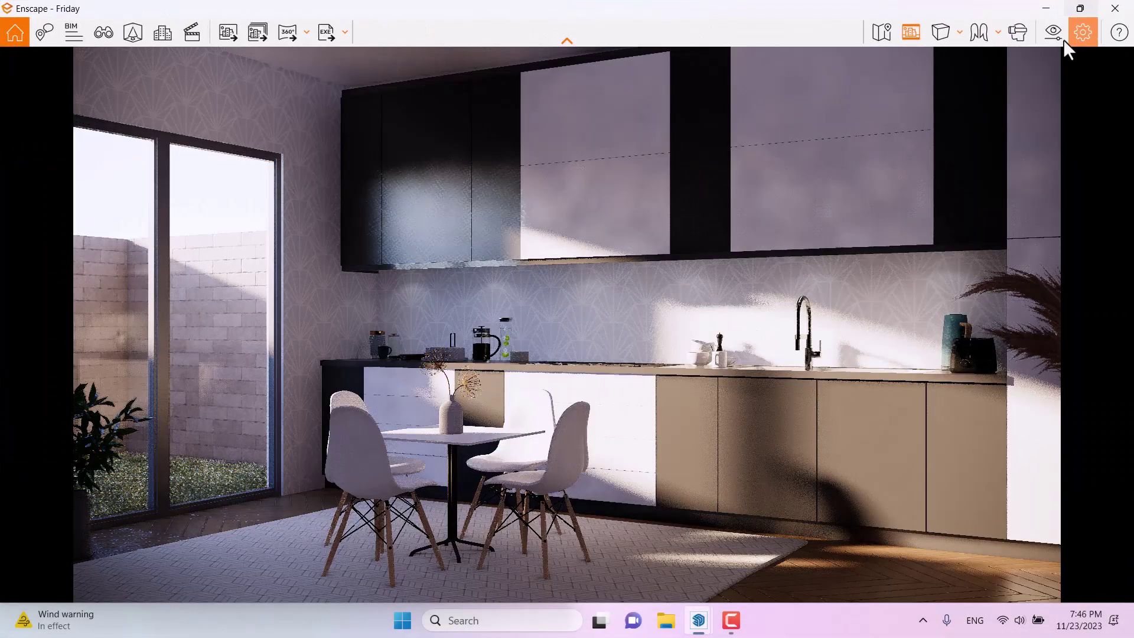
Turn off Safe Frame and open the Asset Library filtered to the Lighting category
{"action": "left_click", "coordinate": [911, 42]}
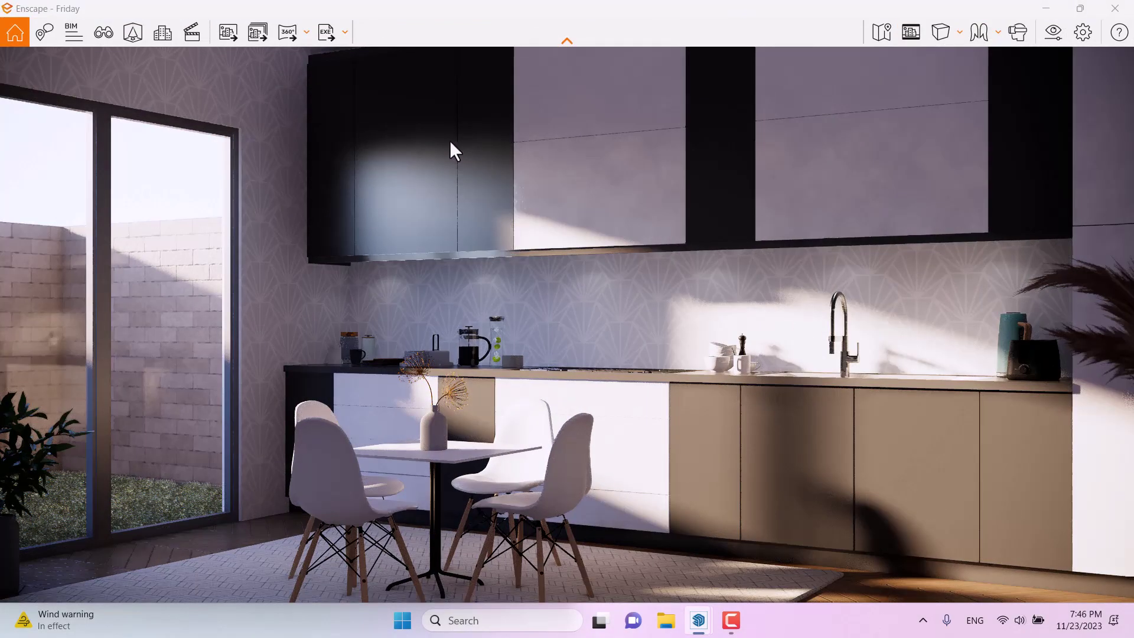
{"action": "left_click", "coordinate": [126, 33]}
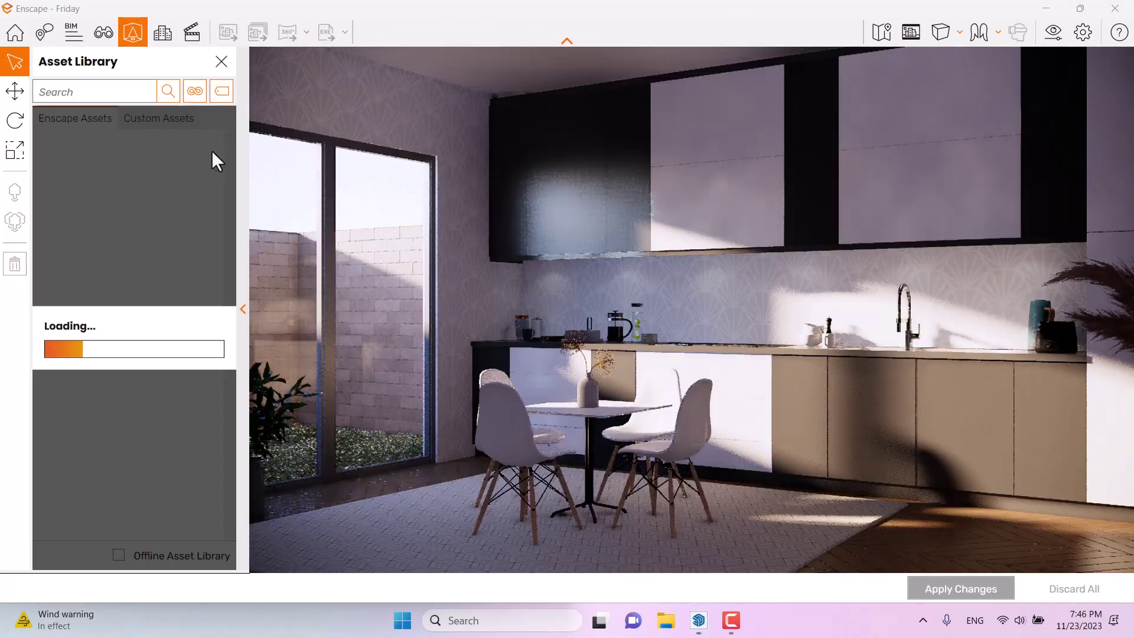
{"action": "left_click", "coordinate": [198, 97]}
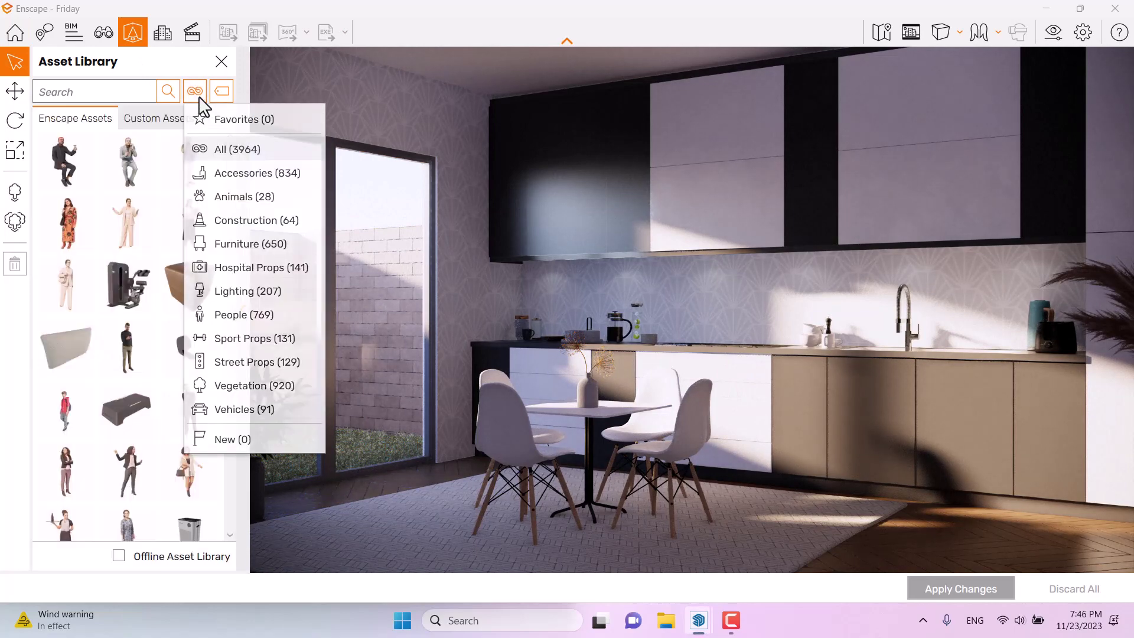
{"action": "left_click", "coordinate": [233, 292]}
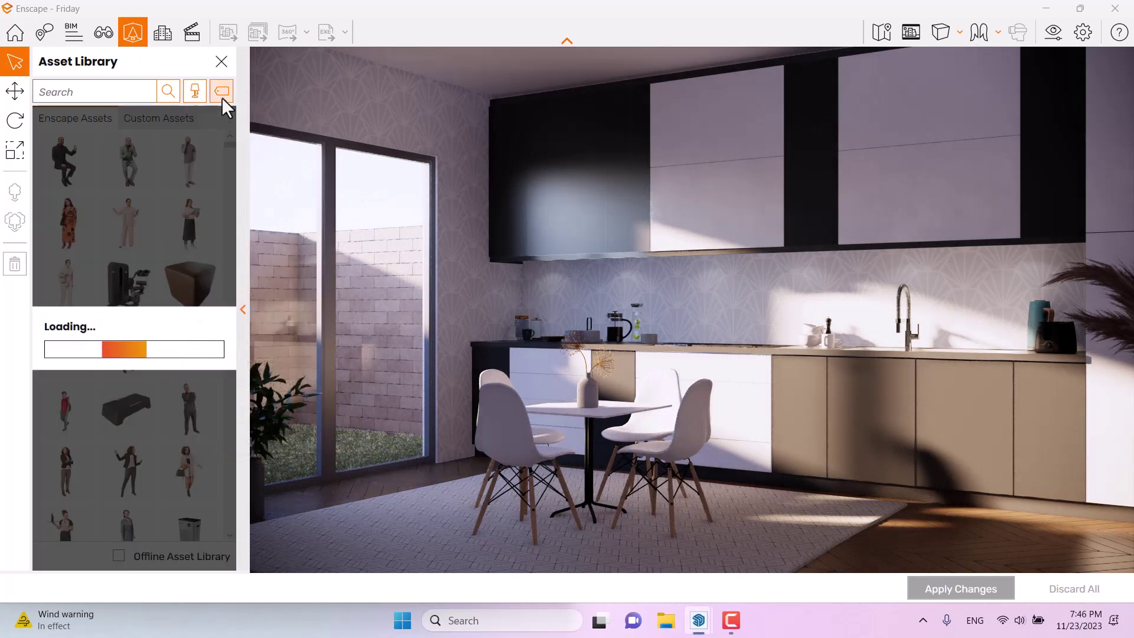
Tilt the view up toward the ceiling and scroll the lighting assets to the pendant lamps
{"action": "left_click_drag", "start_coordinate": [722, 263], "coordinate": [730, 307]}
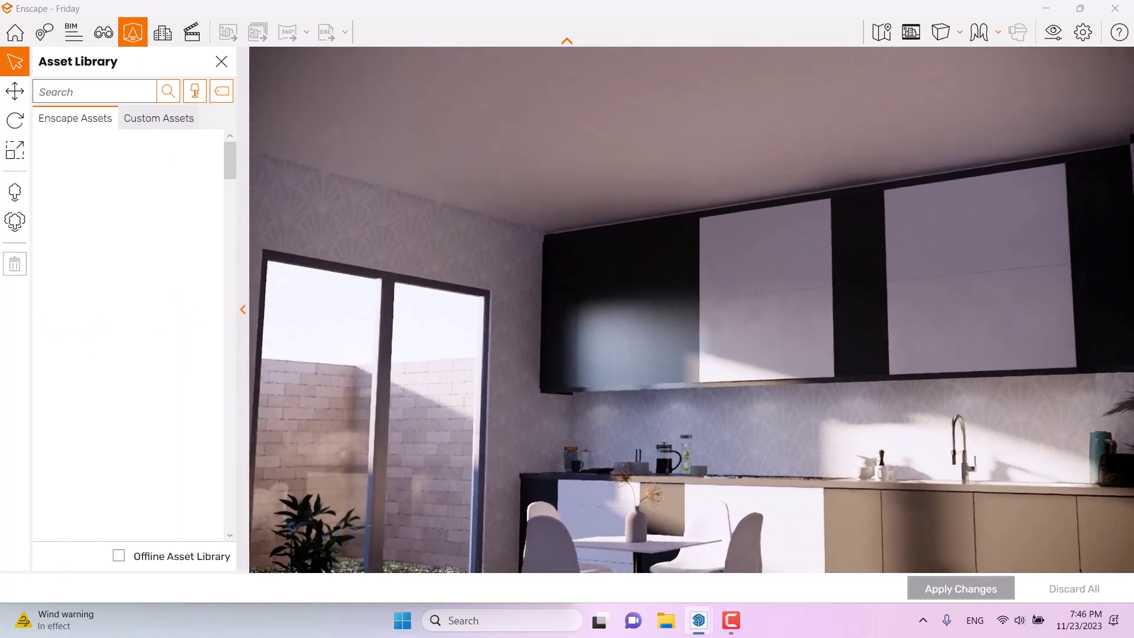
{"action": "scroll", "coordinate": [118, 248], "scroll_direction": "down", "scroll_amount": 5}
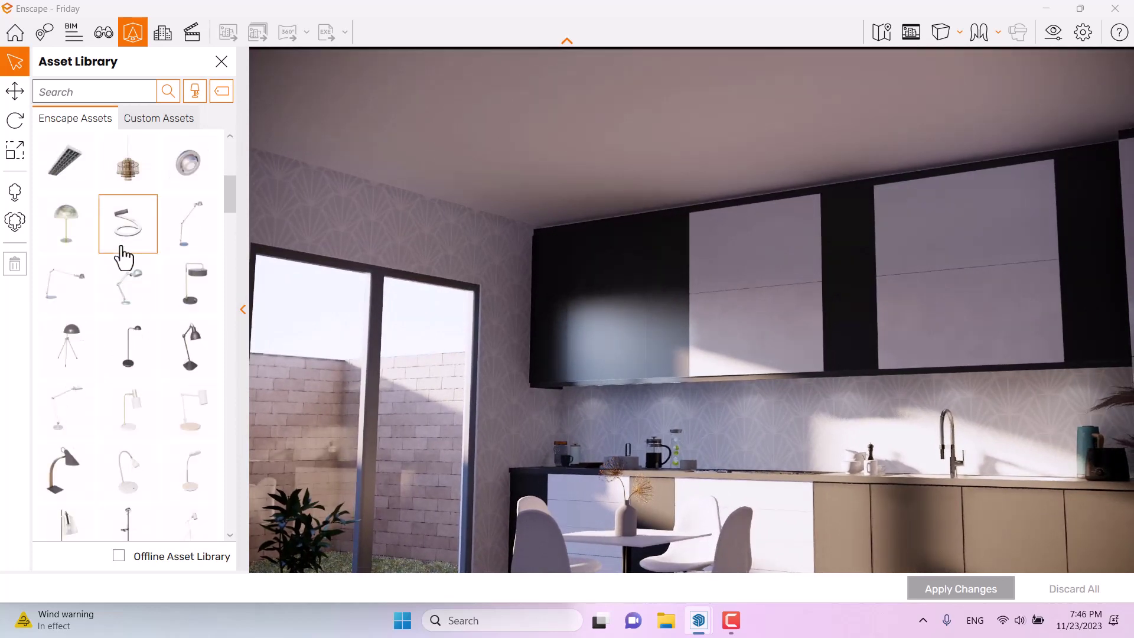
{"action": "scroll", "coordinate": [124, 258], "scroll_direction": "down", "scroll_amount": 10}
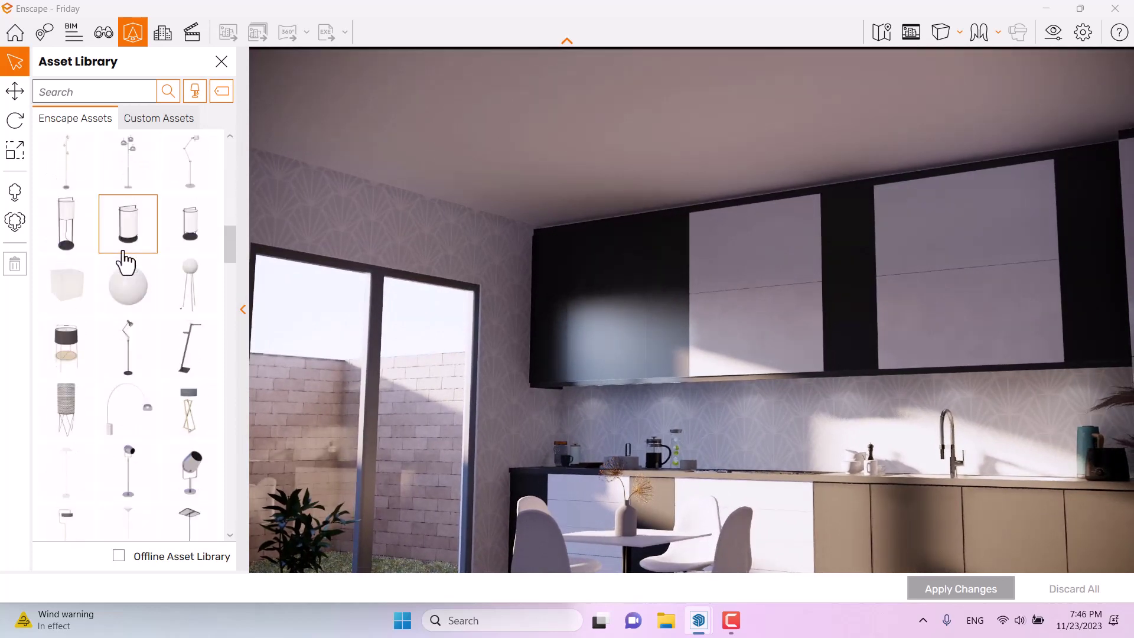
{"action": "scroll", "coordinate": [125, 260], "scroll_direction": "down", "scroll_amount": 10}
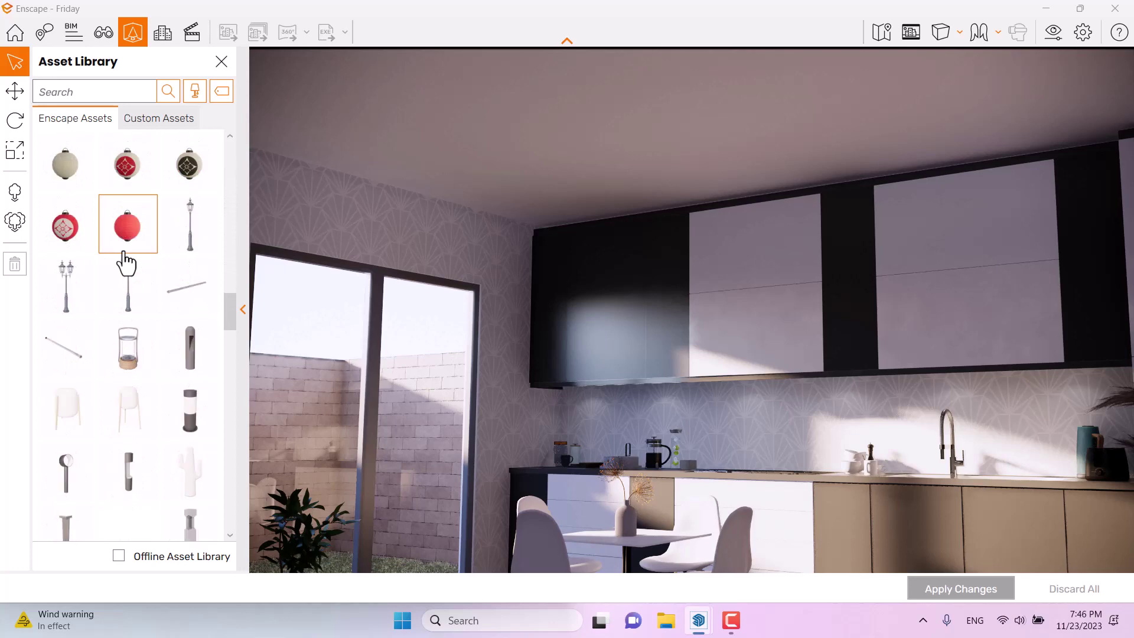
{"action": "scroll", "coordinate": [125, 260], "scroll_direction": "down", "scroll_amount": 10}
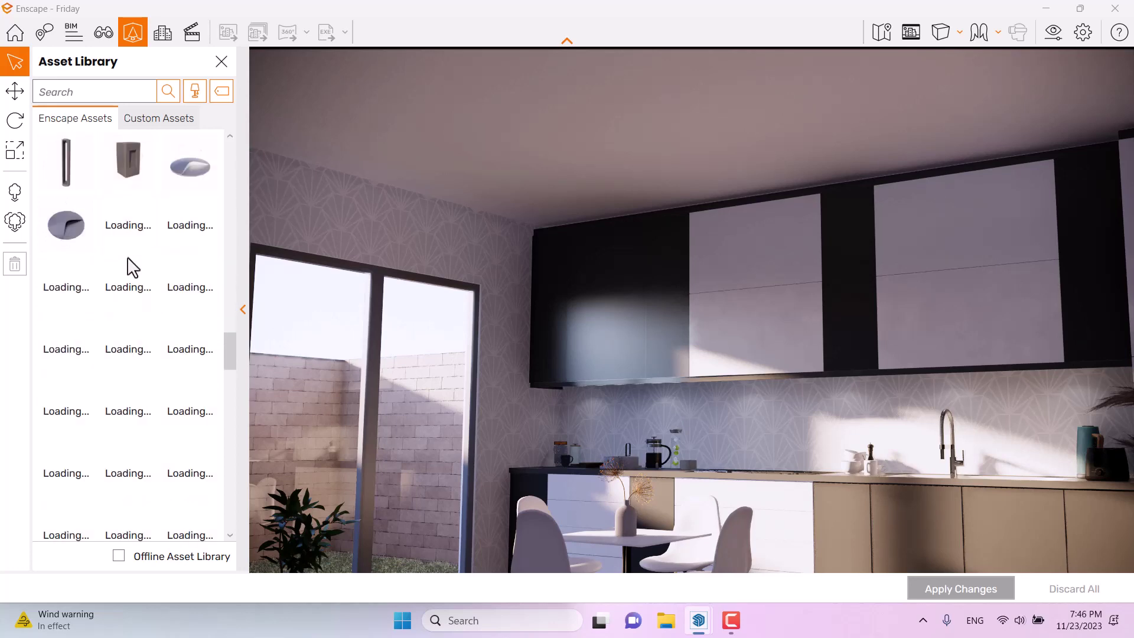
{"action": "scroll", "coordinate": [106, 342], "scroll_direction": "down", "scroll_amount": 2}
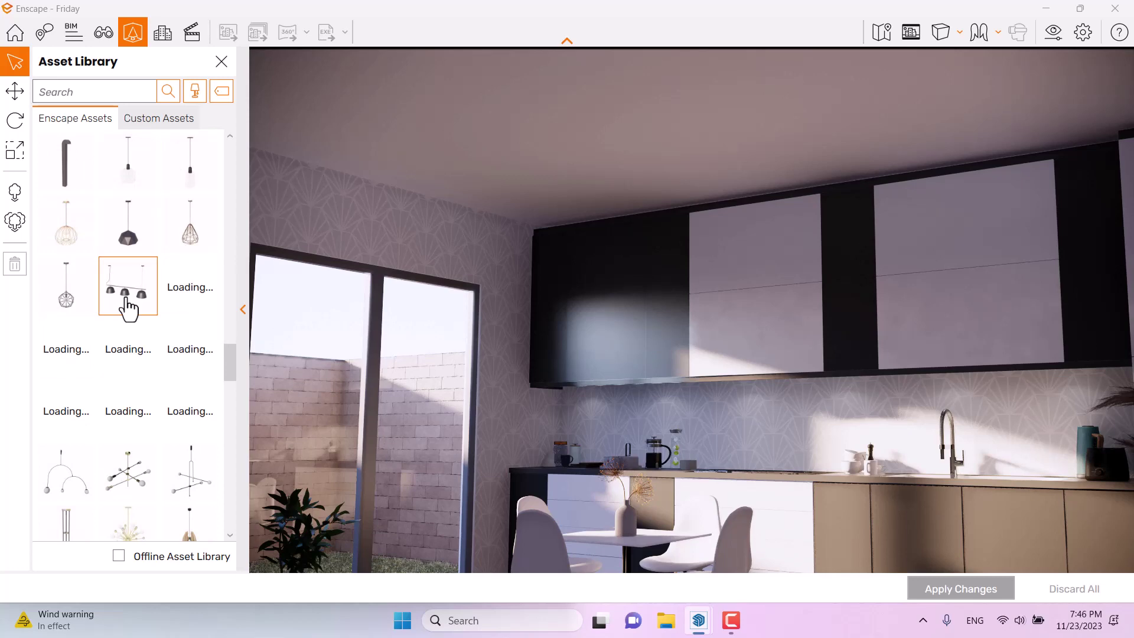
{"action": "scroll", "coordinate": [127, 307], "scroll_direction": "down", "scroll_amount": 1}
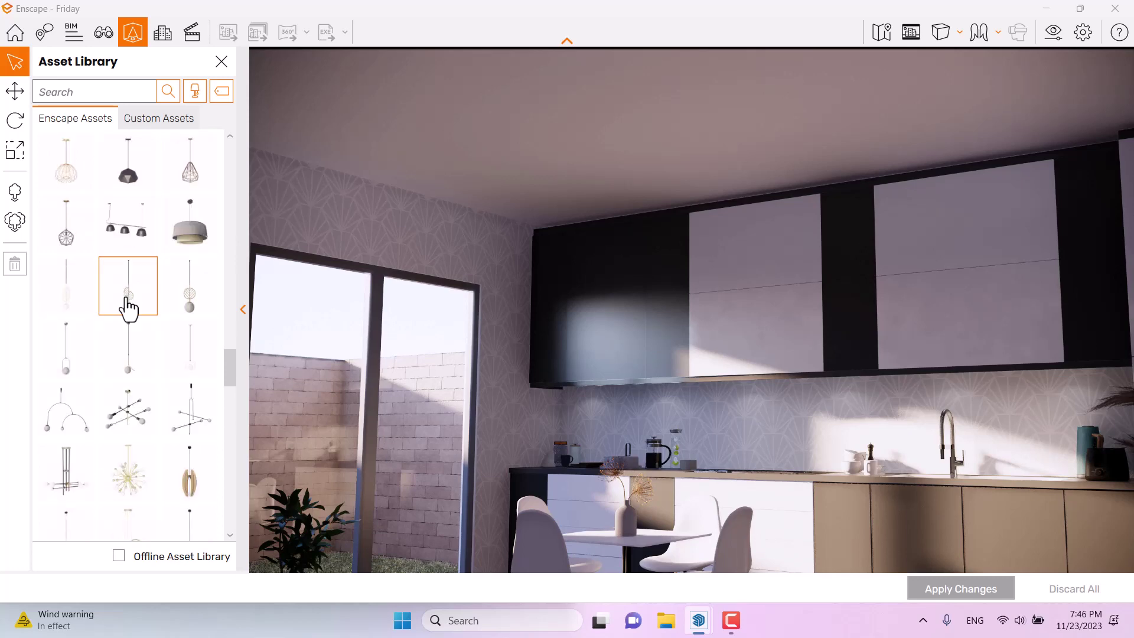
{"action": "scroll", "coordinate": [127, 307], "scroll_direction": "down", "scroll_amount": 4}
{"action": "scroll", "coordinate": [127, 307], "scroll_direction": "down", "scroll_amount": 3}
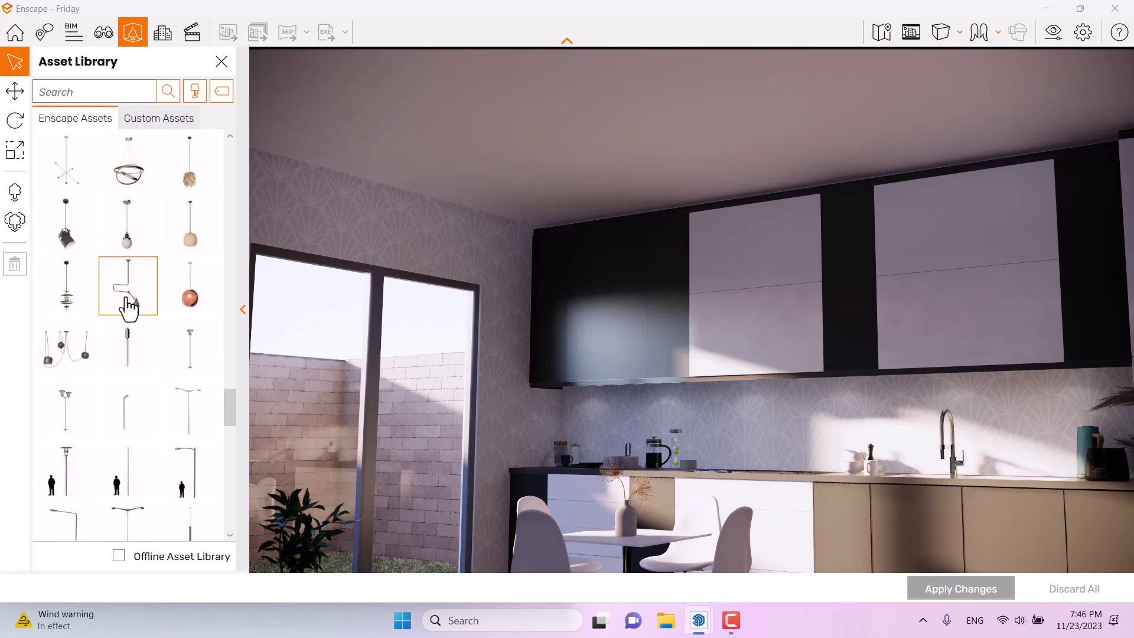
{"action": "scroll", "coordinate": [129, 307], "scroll_direction": "down", "scroll_amount": 10}
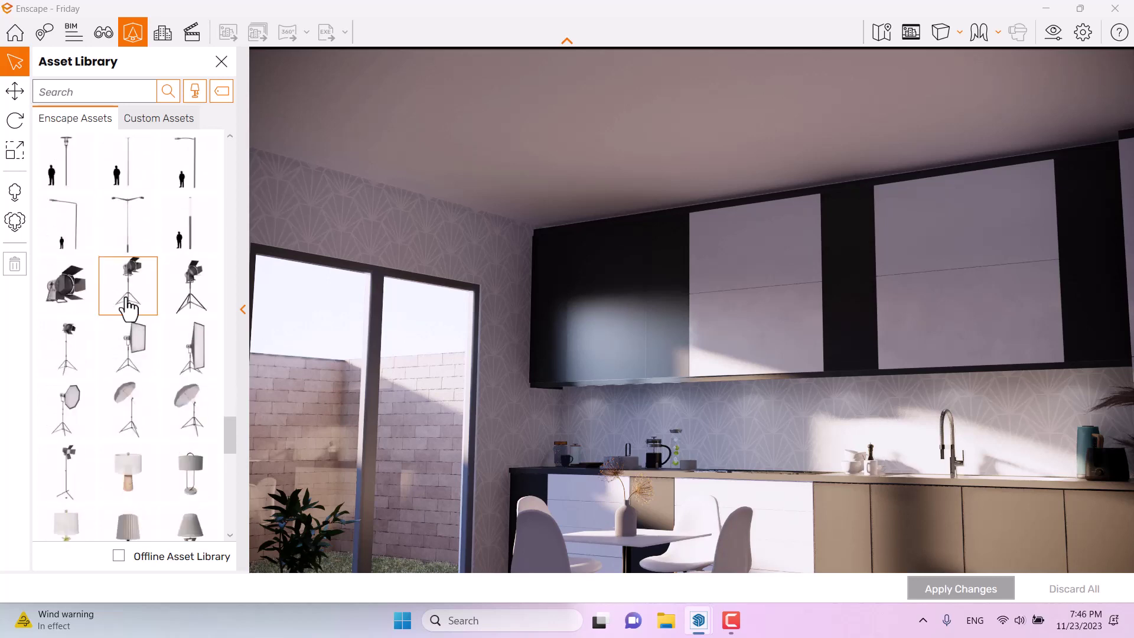
{"action": "scroll", "coordinate": [127, 307], "scroll_direction": "down", "scroll_amount": 3}
{"action": "scroll", "coordinate": [127, 307], "scroll_direction": "up", "scroll_amount": 4}
{"action": "scroll", "coordinate": [126, 303], "scroll_direction": "up", "scroll_amount": 6}
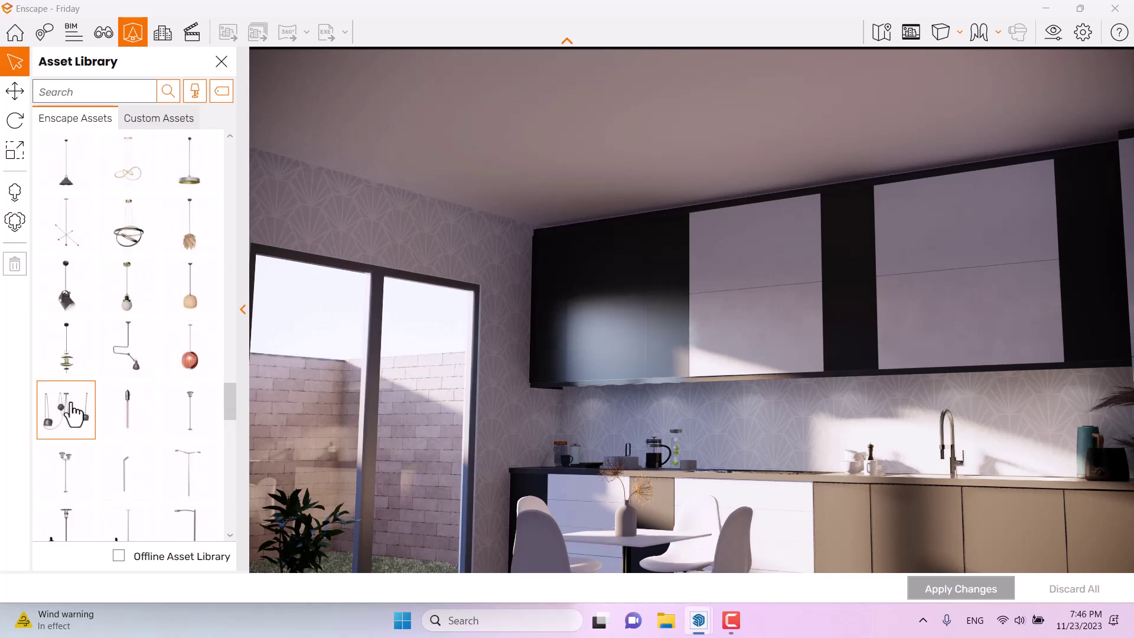
Place the black multi-pendant lamp cluster on the kitchen ceiling and apply the changes
{"action": "left_click", "coordinate": [74, 413]}
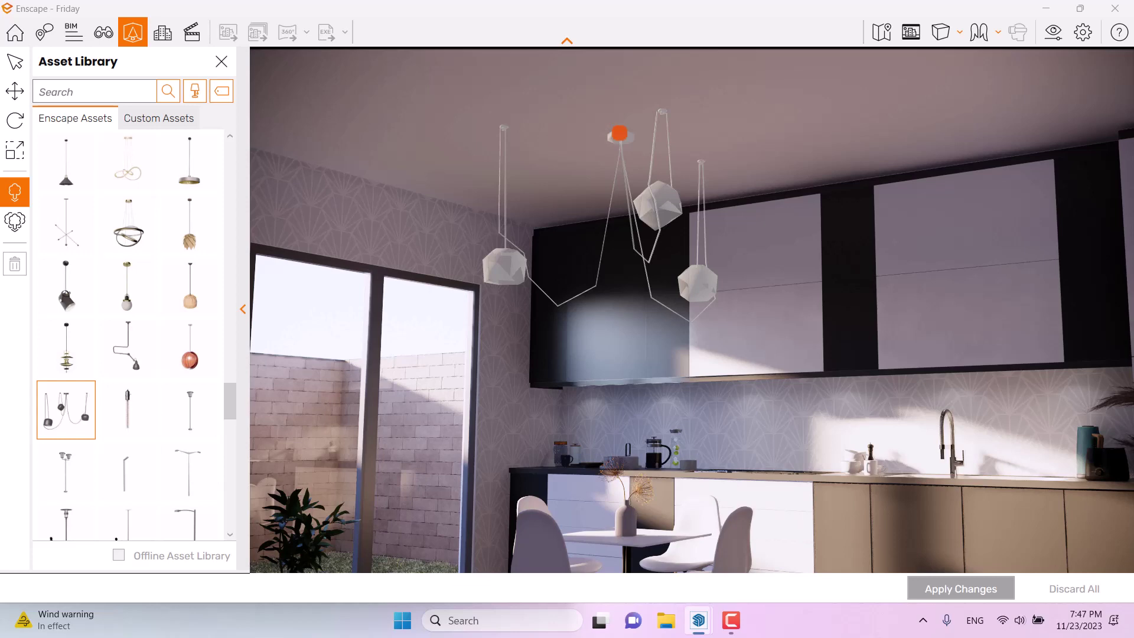
{"action": "left_click", "coordinate": [619, 133]}
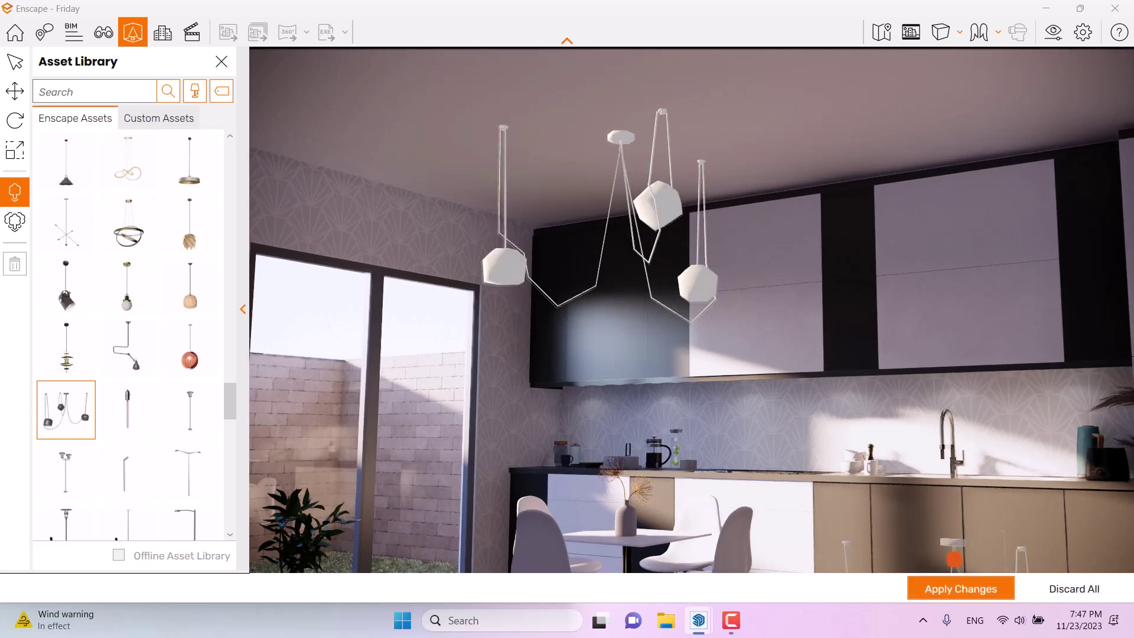
{"action": "left_click", "coordinate": [960, 587]}
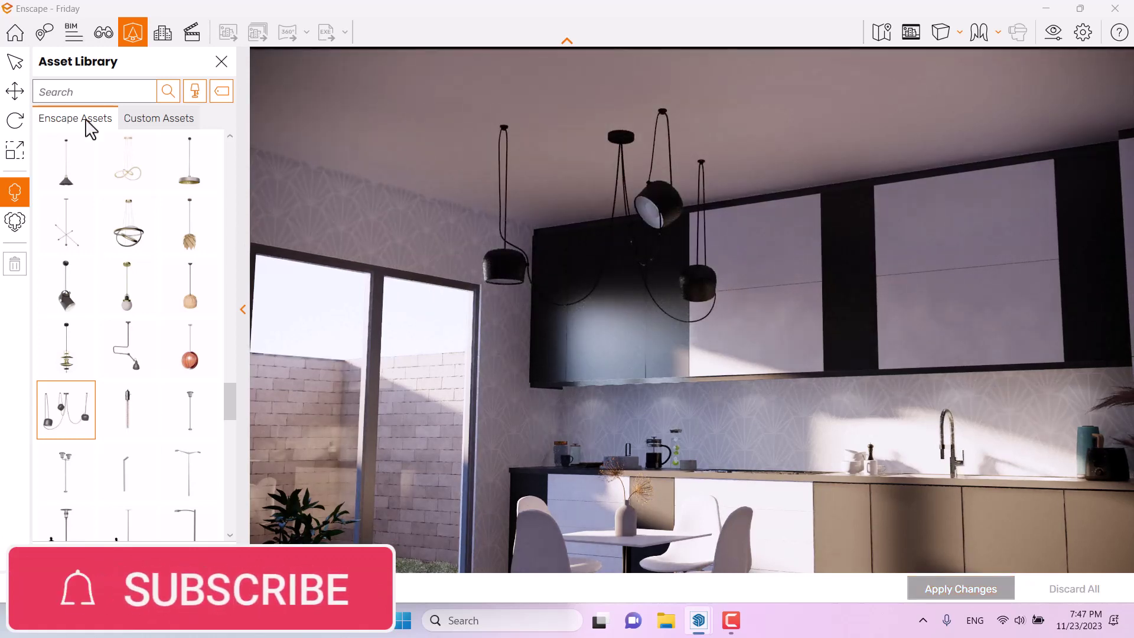
{"action": "left_click", "coordinate": [221, 62]}
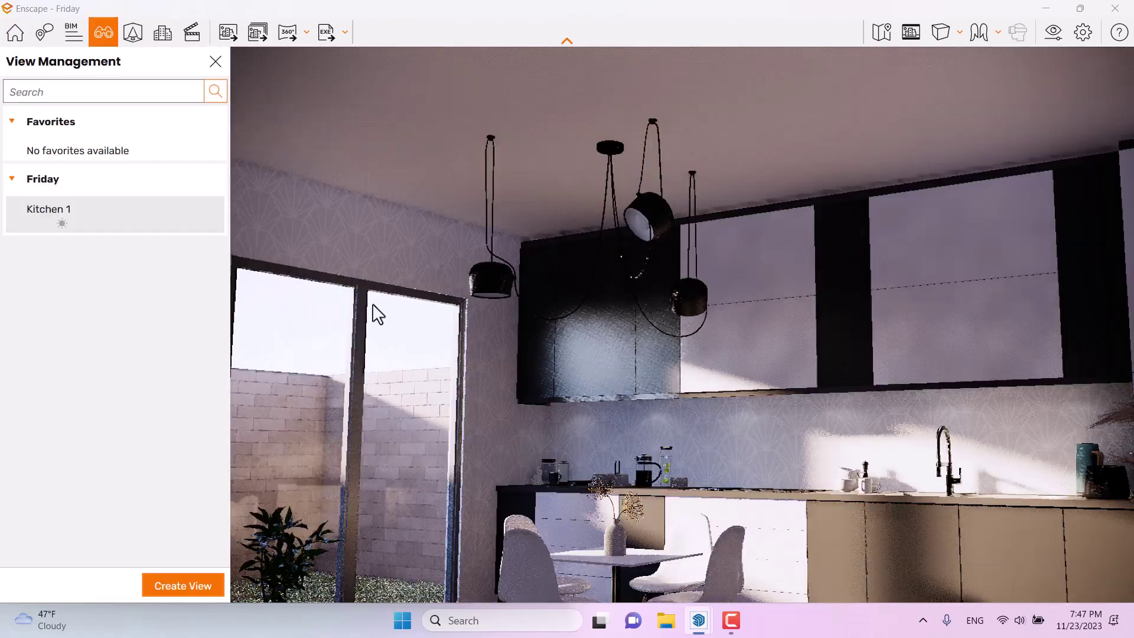
Return to the saved Kitchen 1 view and turn Safe Frame back on
{"action": "left_click", "coordinate": [105, 212]}
{"action": "left_click", "coordinate": [215, 61]}
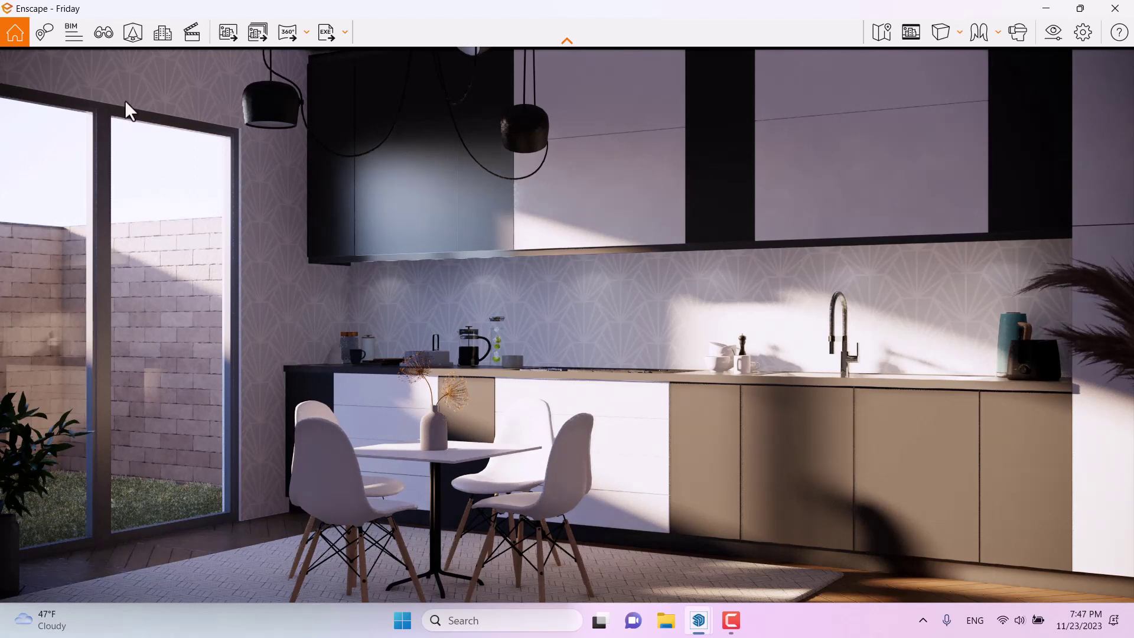
{"action": "left_click", "coordinate": [909, 38]}
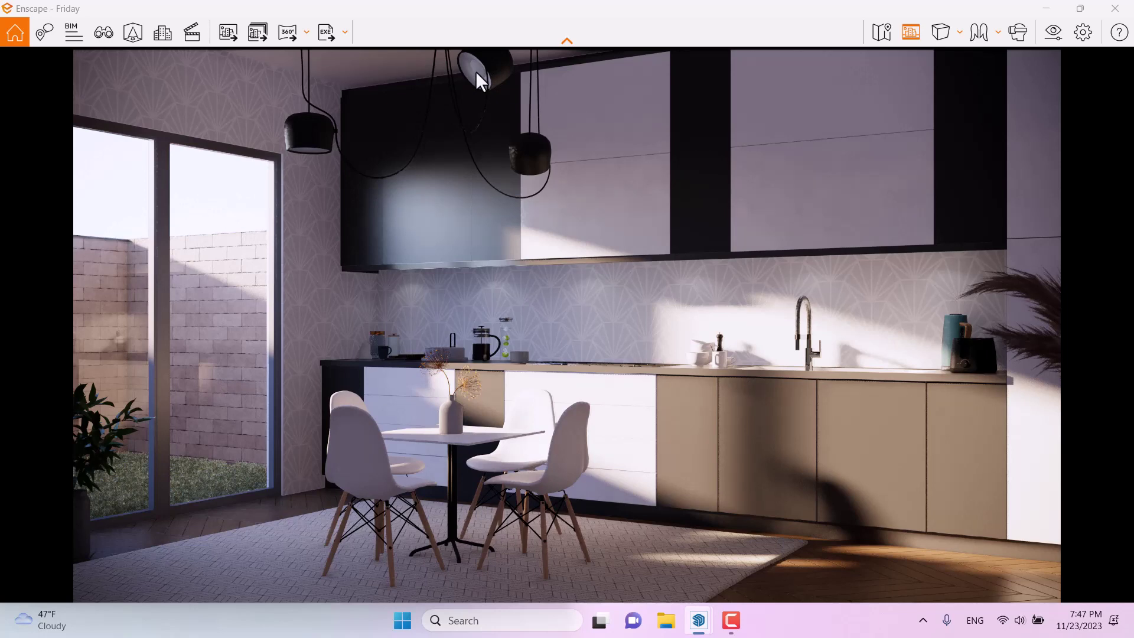
Raise Exposure to 84% in Visual Settings
{"action": "left_click", "coordinate": [1054, 31]}
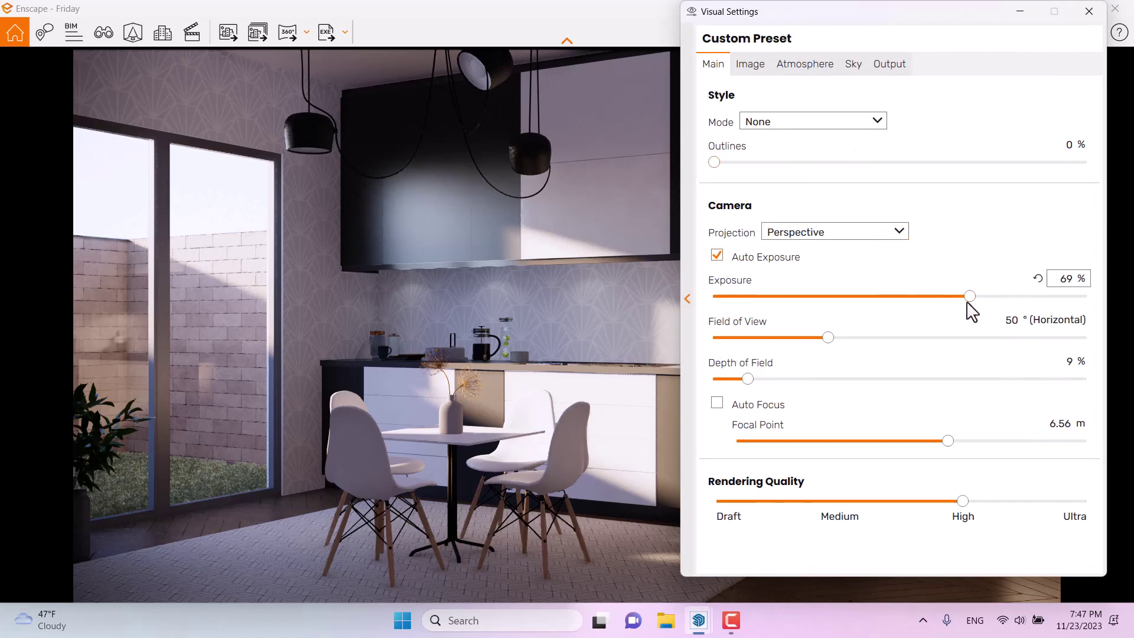
{"action": "left_click_drag", "start_coordinate": [970, 301], "coordinate": [1021, 303]}
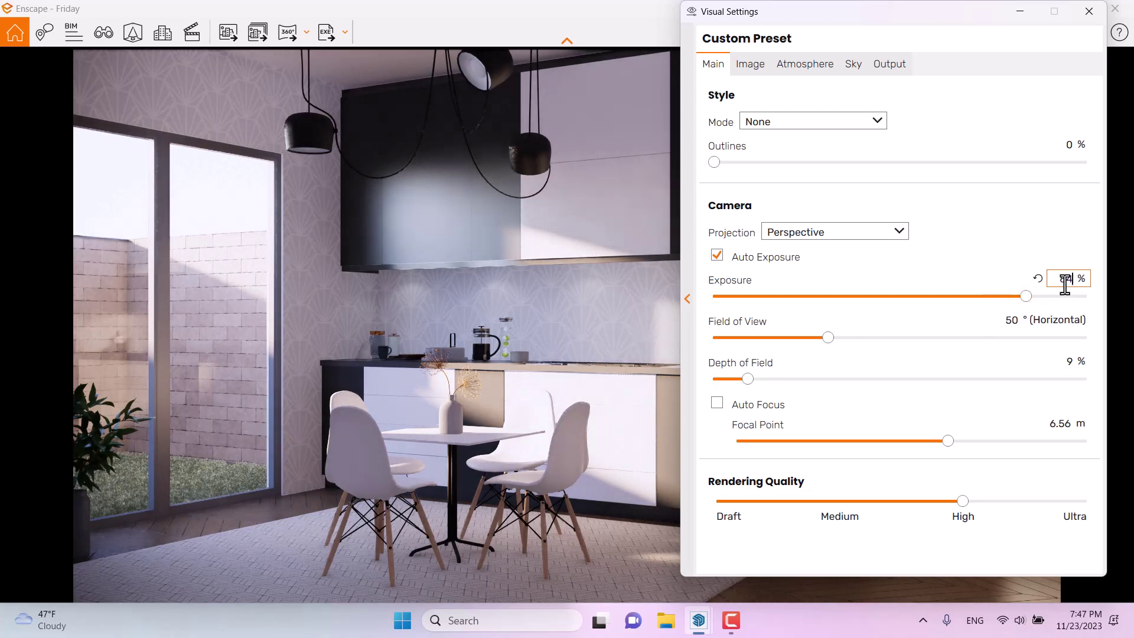
{"action": "left_click", "coordinate": [1088, 11]}
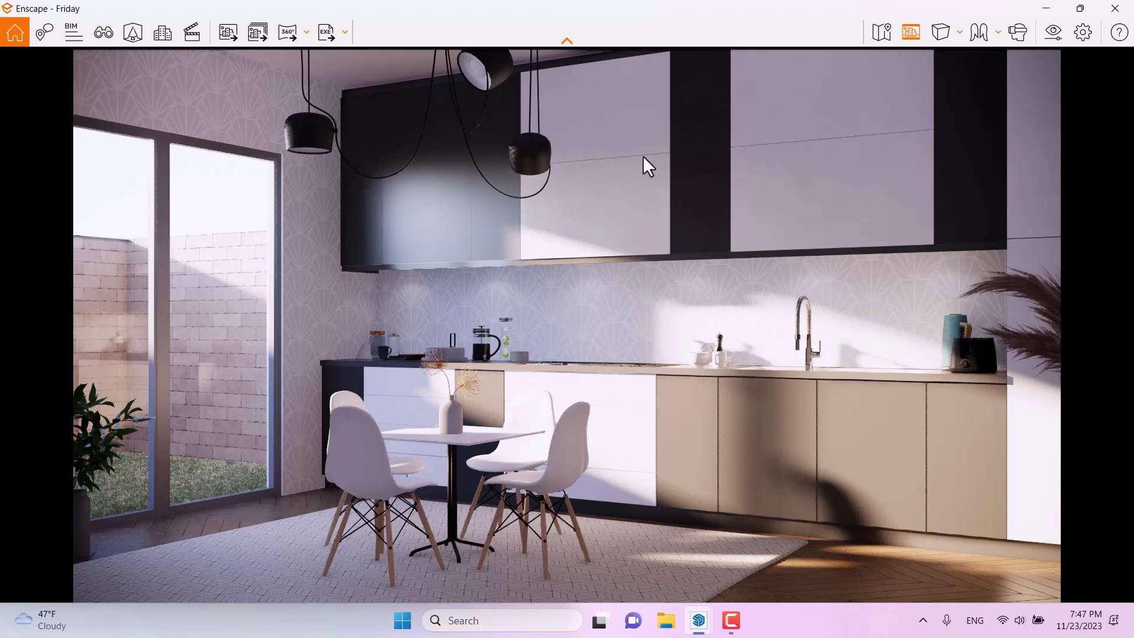
Set Outlines to about 5% in Visual Settings
{"action": "left_click", "coordinate": [1054, 30]}
{"action": "left_click_drag", "start_coordinate": [714, 162], "coordinate": [732, 162]}
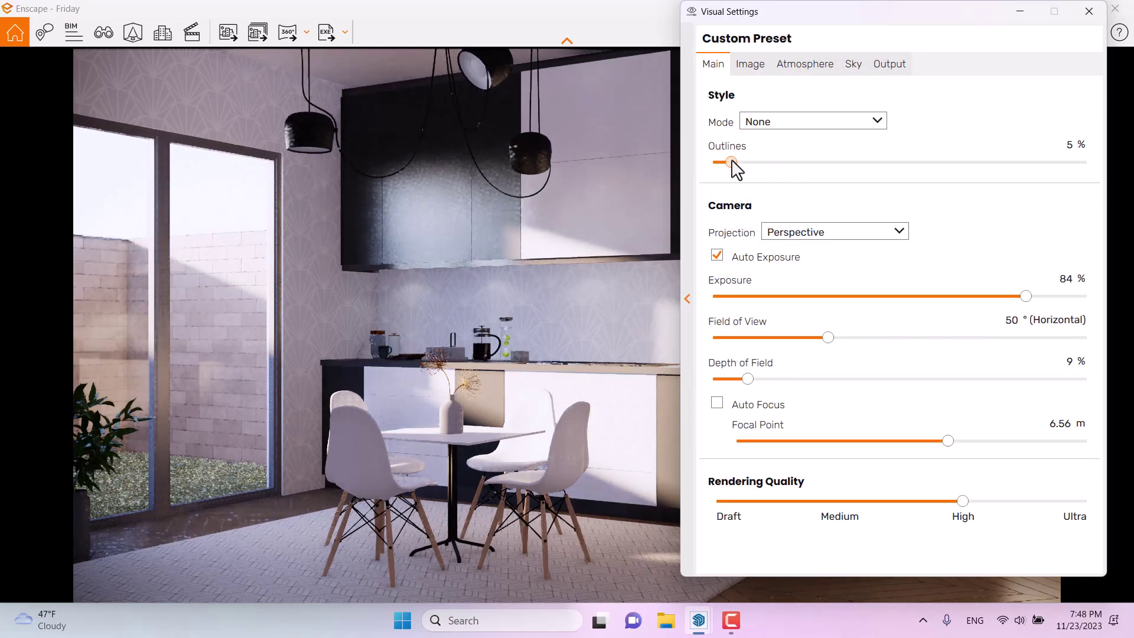
{"action": "double_click", "coordinate": [1068, 146]}
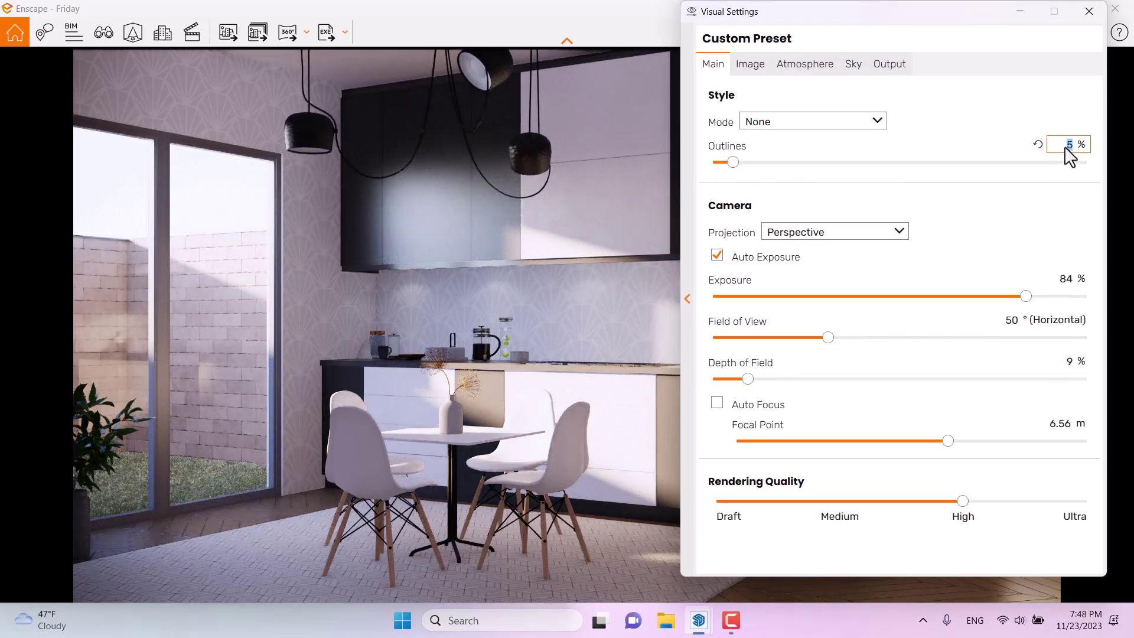
{"action": "left_click", "coordinate": [1088, 11]}
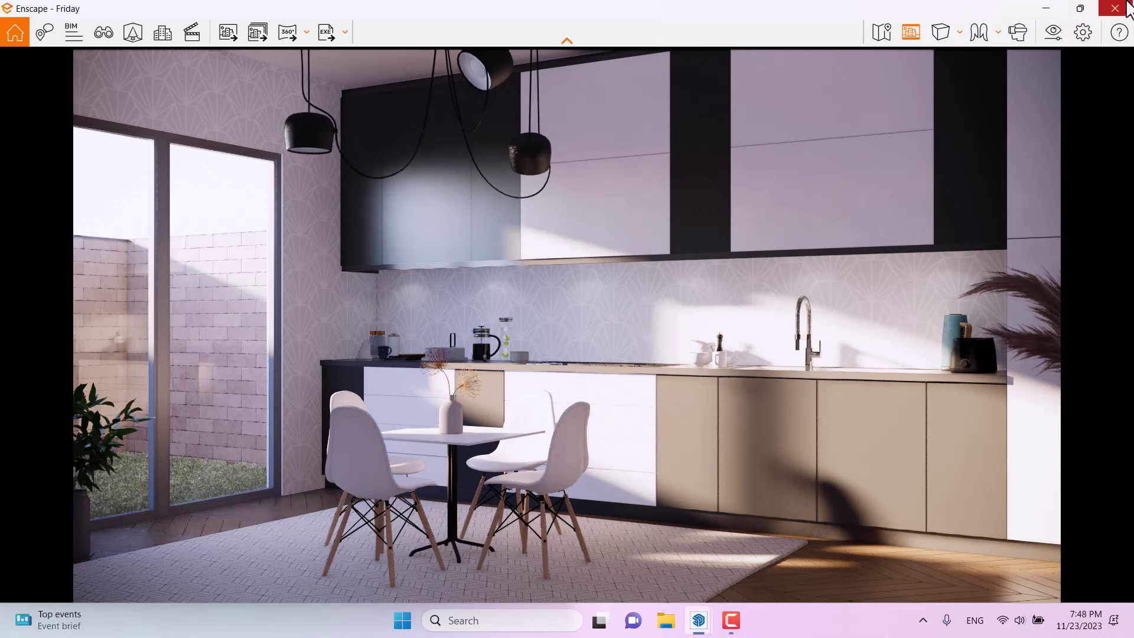
Fly the camera out and up to look down into the backyard courtyard
{"action": "left_click_drag", "start_coordinate": [724, 192], "coordinate": [413, 198]}
{"action": "key", "text": "w"}
{"action": "key", "text": "w"}
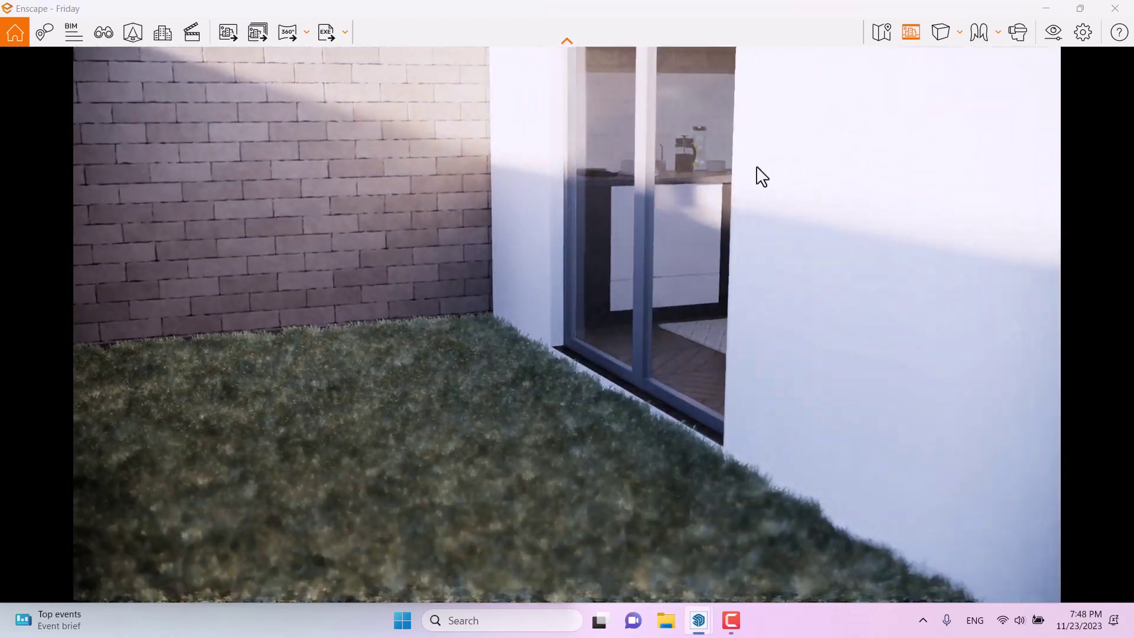
{"action": "left_click_drag", "start_coordinate": [754, 175], "coordinate": [649, 177]}
{"action": "key", "text": "s"}
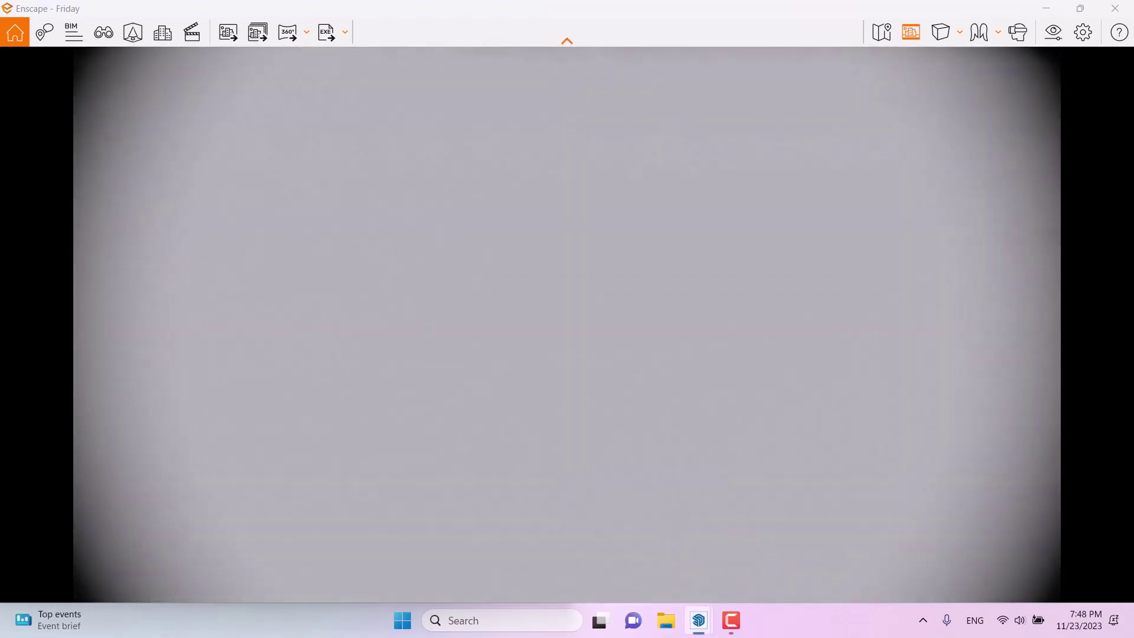
{"action": "key", "text": "e"}
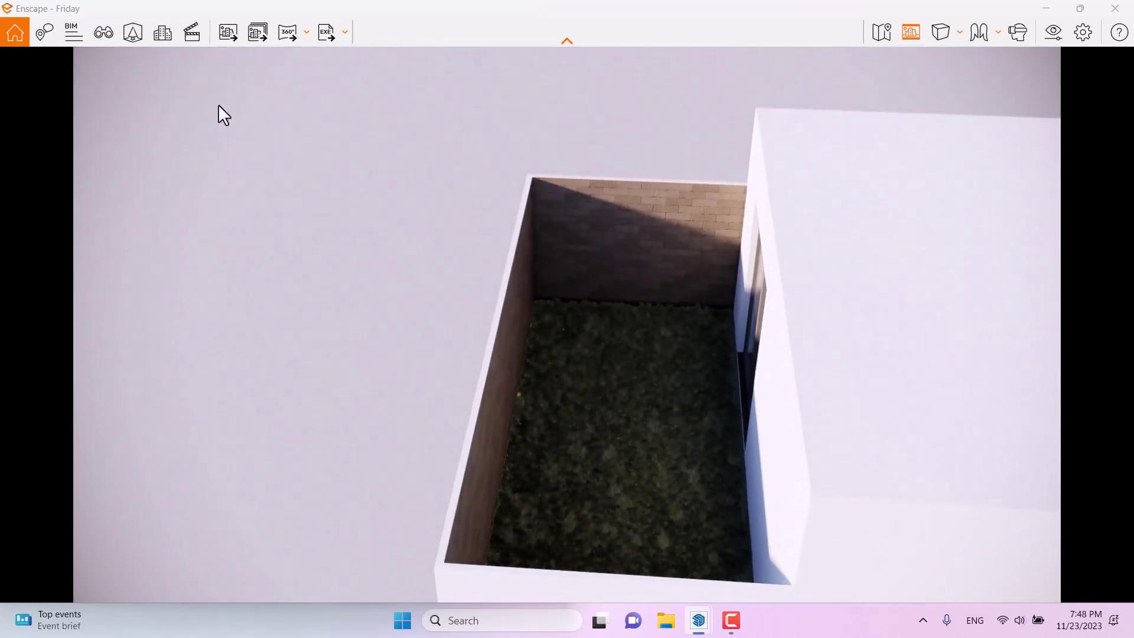
Place four Bamboo 001: Cane Group clumps from the Vegetation assets in the courtyard
{"action": "left_click", "coordinate": [124, 33]}
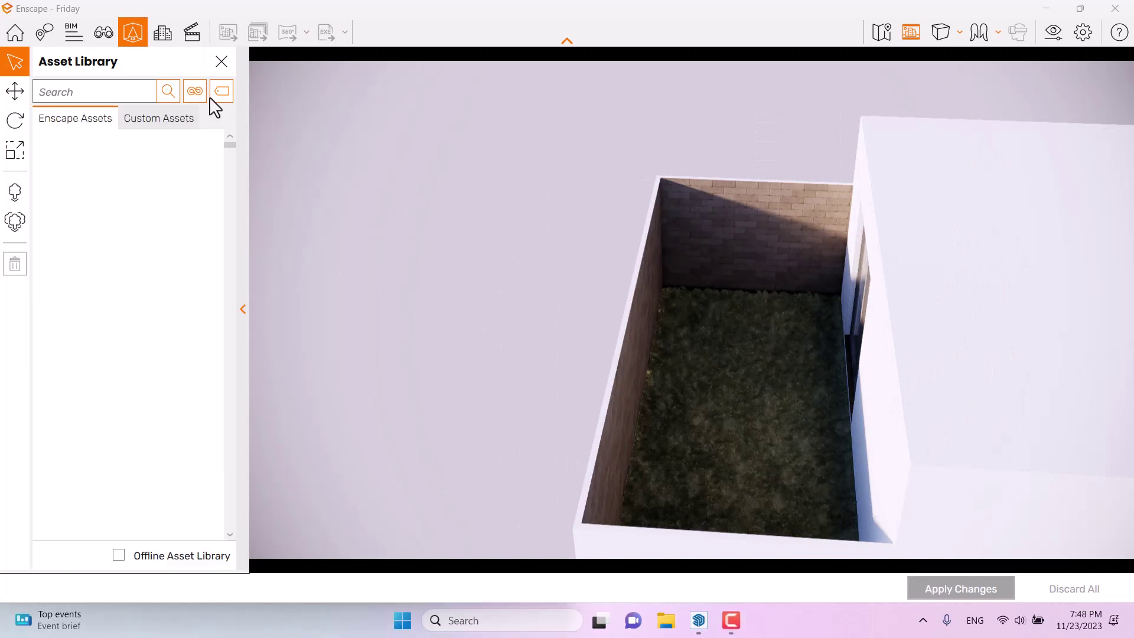
{"action": "left_click", "coordinate": [199, 91]}
{"action": "left_click", "coordinate": [254, 385]}
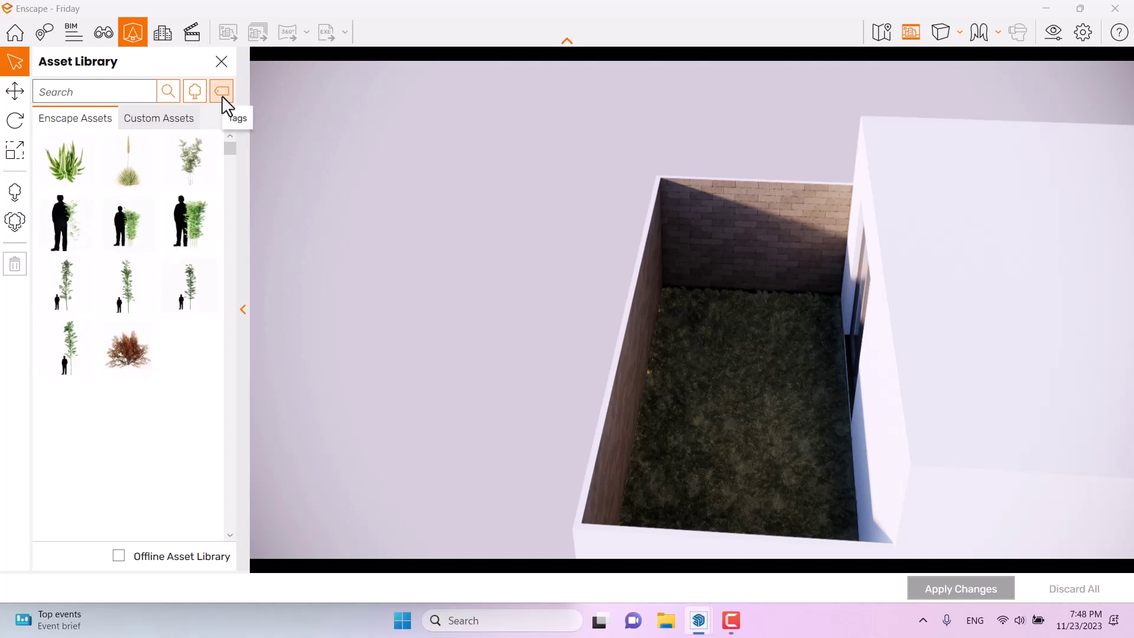
{"action": "left_click", "coordinate": [191, 166]}
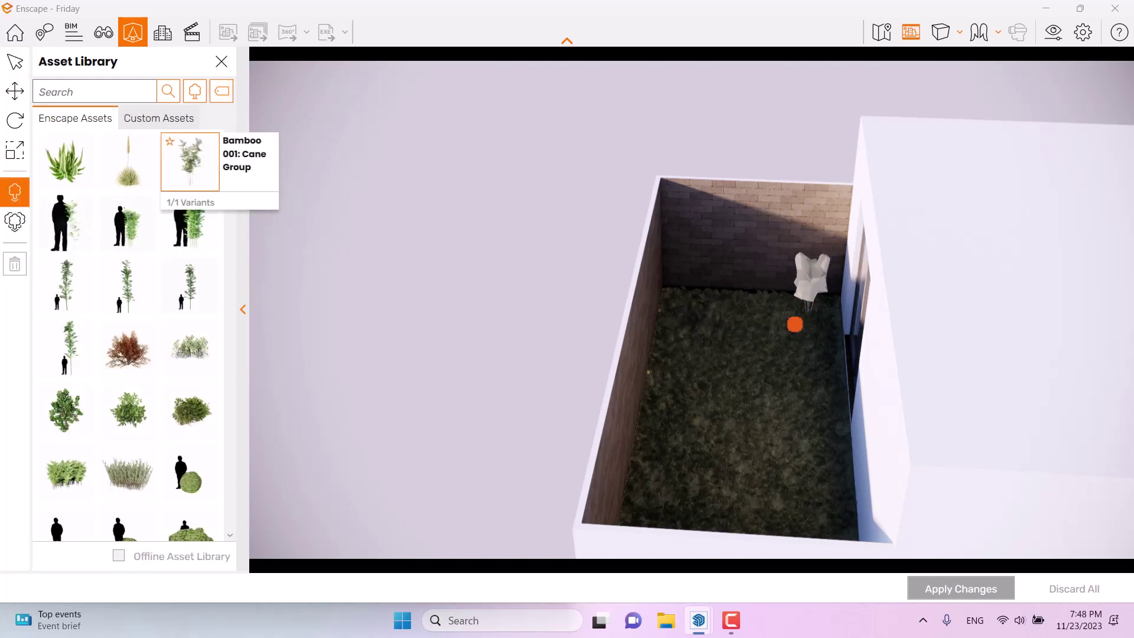
{"action": "left_click", "coordinate": [794, 324]}
{"action": "left_click", "coordinate": [775, 333]}
{"action": "left_click", "coordinate": [742, 312]}
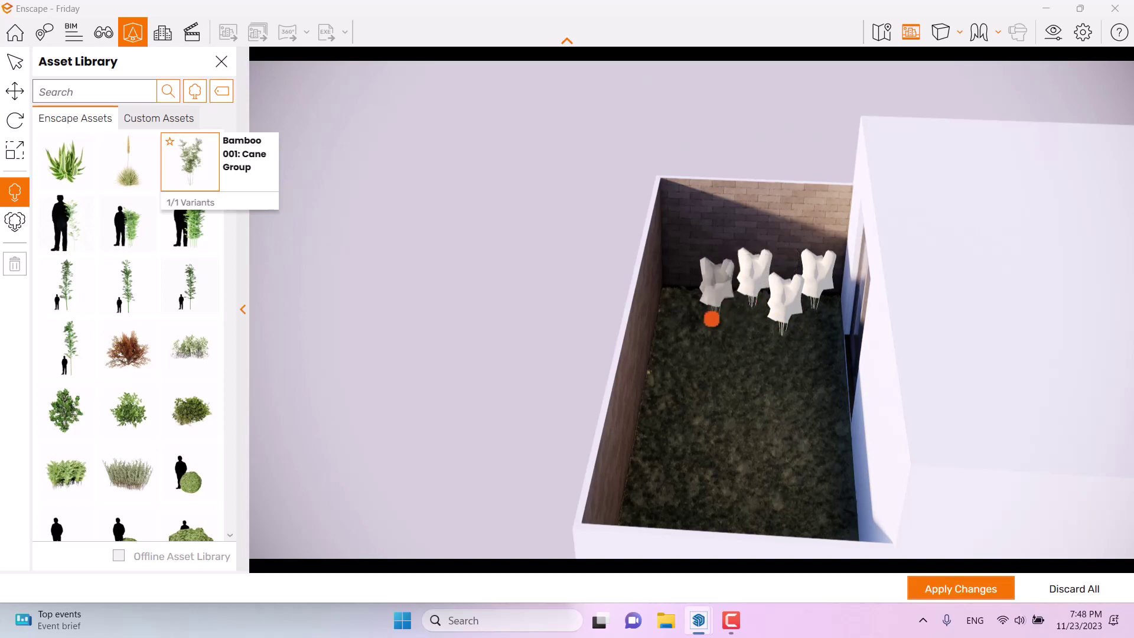
{"action": "left_click", "coordinate": [698, 325]}
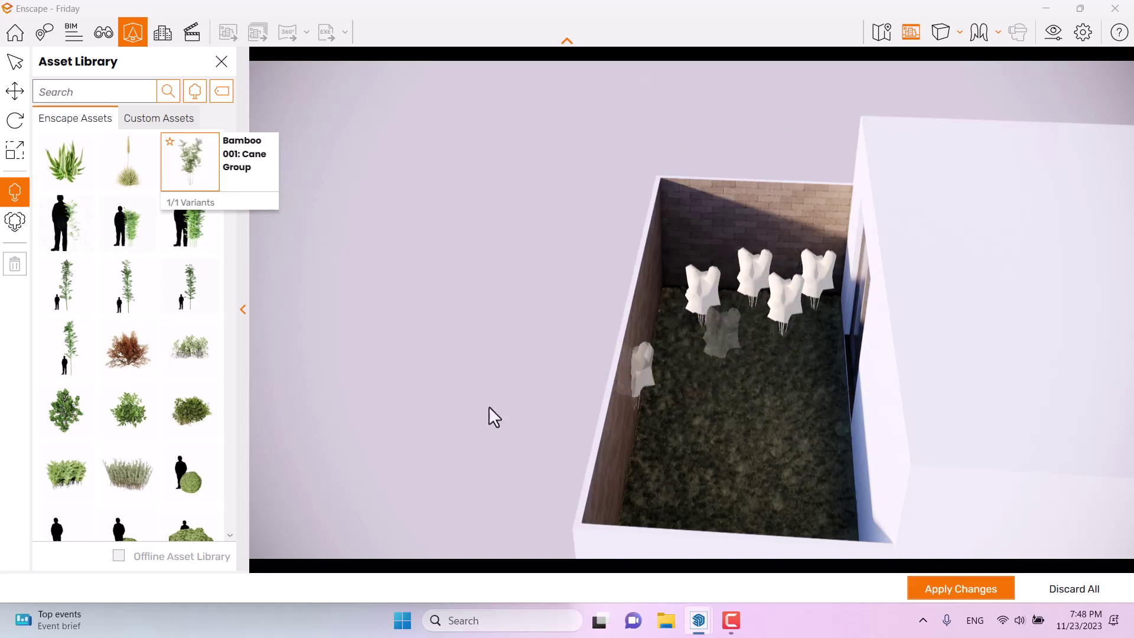
Pick another shrub, apply the placed plants to the model, and close the Asset Library
{"action": "left_click", "coordinate": [201, 359]}
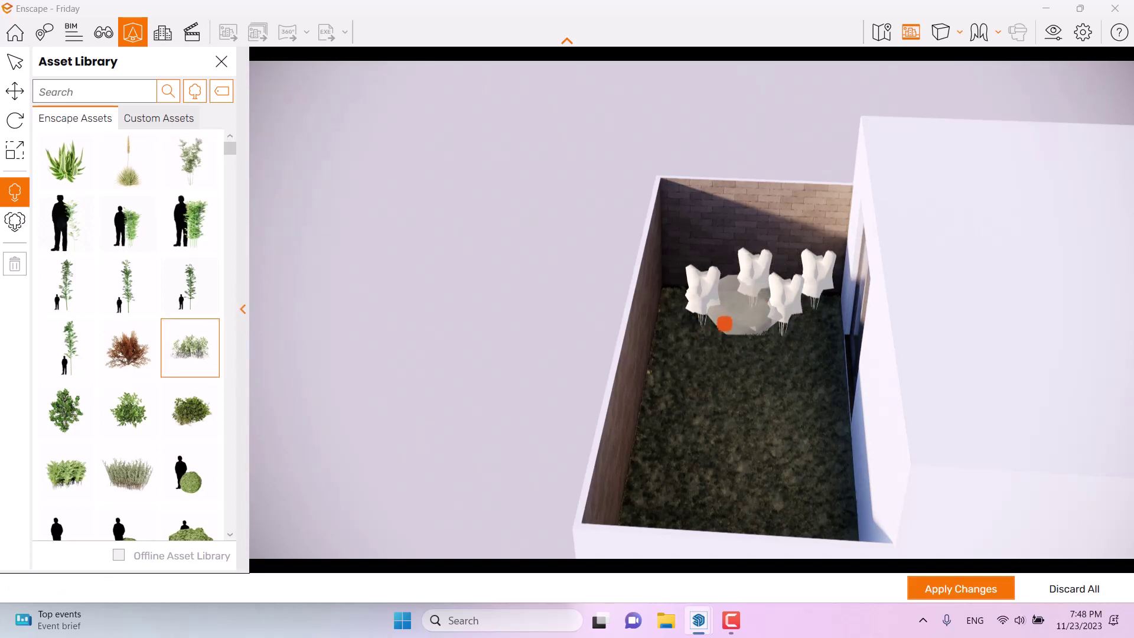
{"action": "left_click", "coordinate": [947, 599]}
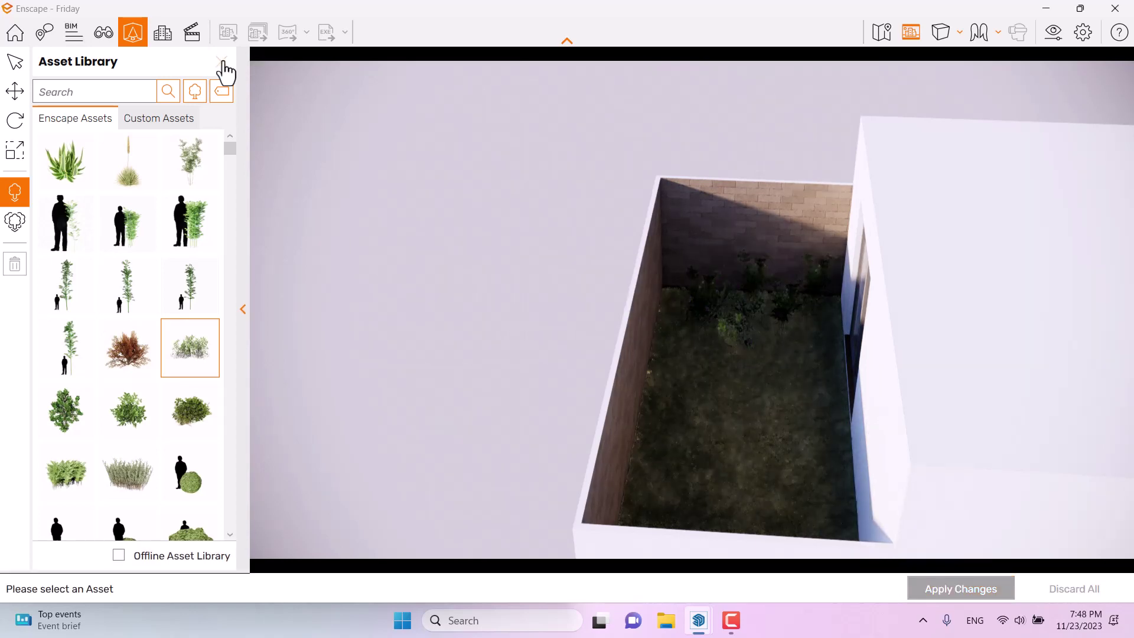
{"action": "left_click", "coordinate": [222, 62]}
{"action": "left_click", "coordinate": [104, 32]}
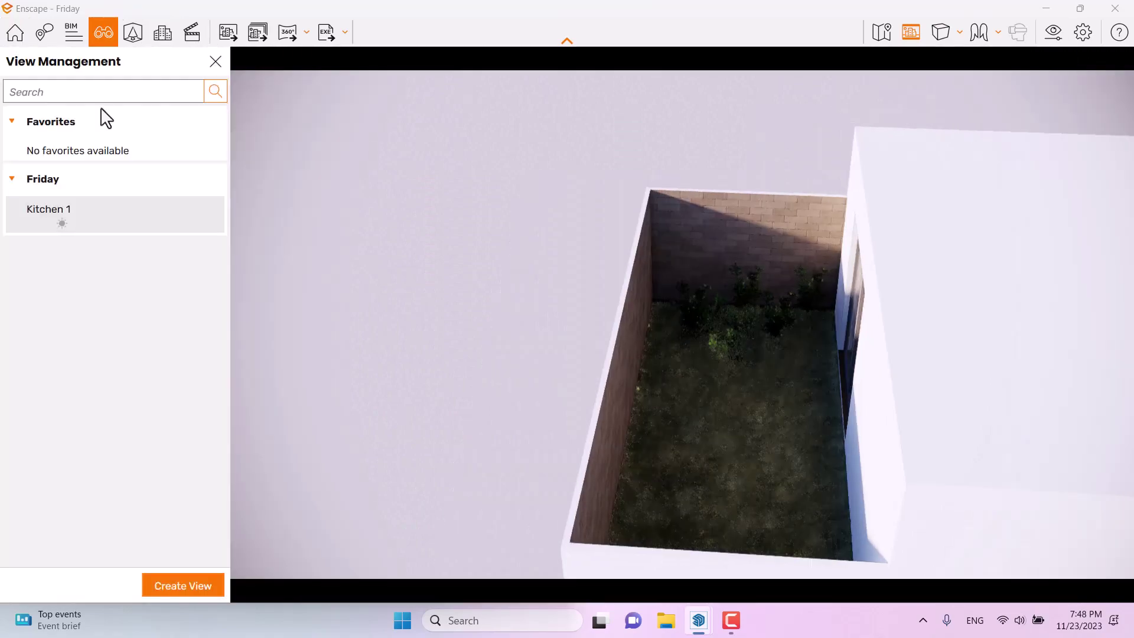
Switch to the Kitchen 1 view and close View Management
{"action": "left_click", "coordinate": [61, 214]}
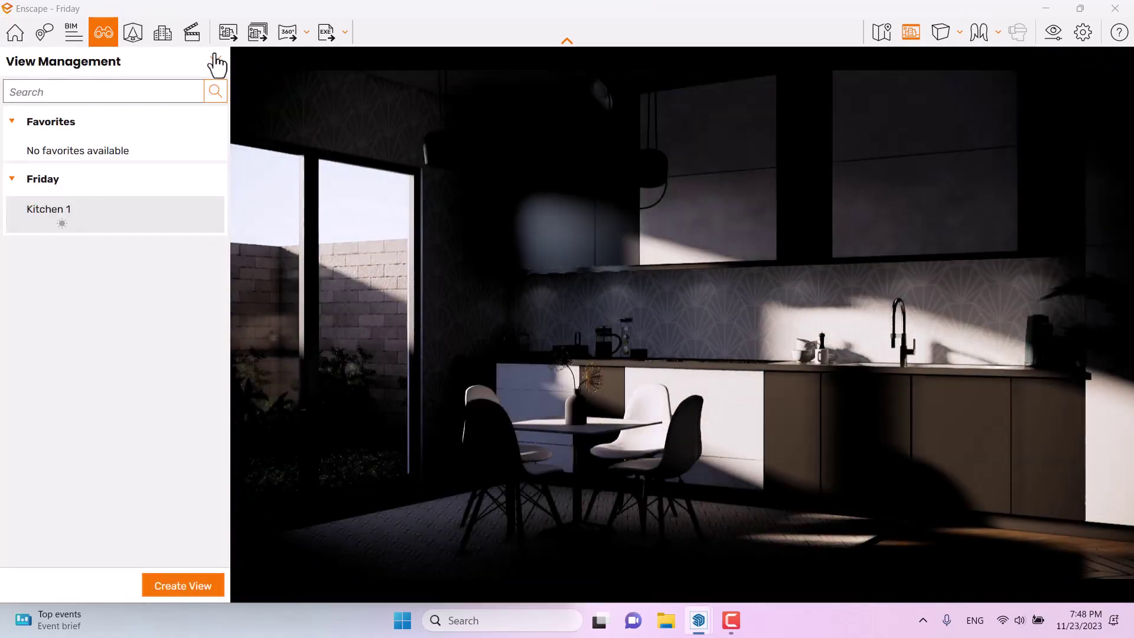
{"action": "left_click", "coordinate": [217, 61]}
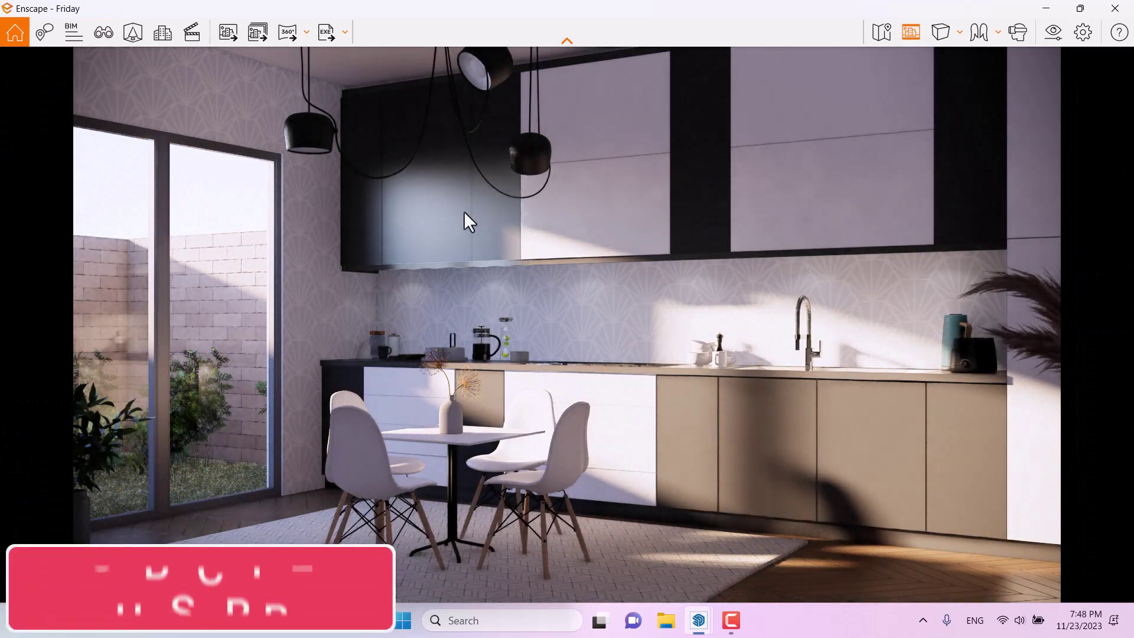
Save a PNG screenshot of the Kitchen 1 render to the Desktop
{"action": "left_click", "coordinate": [227, 37]}
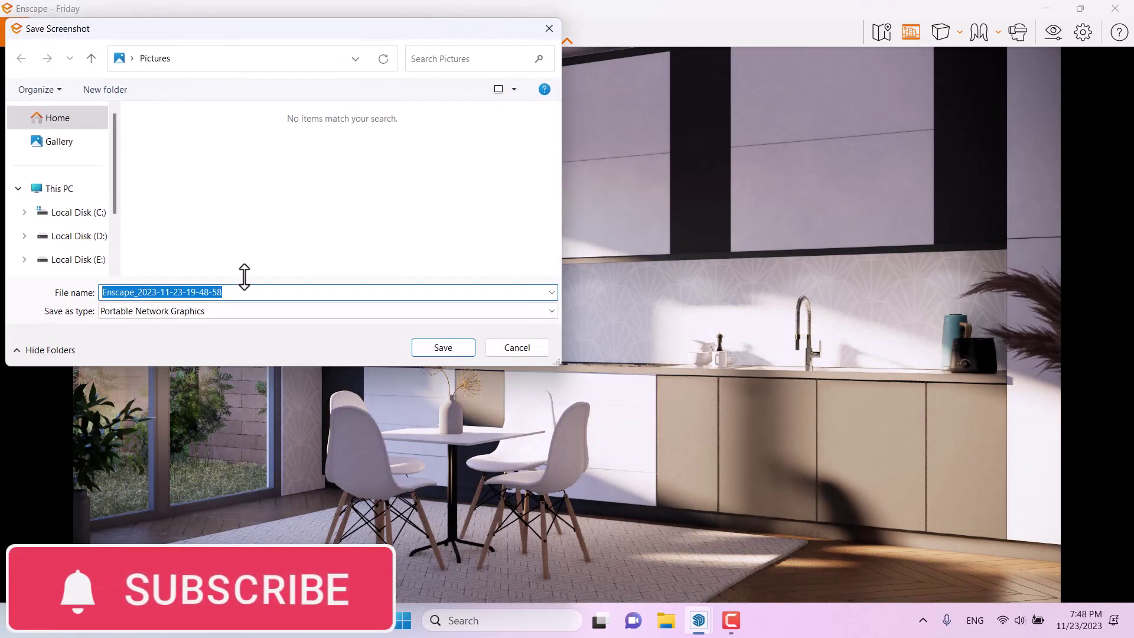
{"action": "left_click", "coordinate": [132, 58]}
{"action": "left_click", "coordinate": [135, 79]}
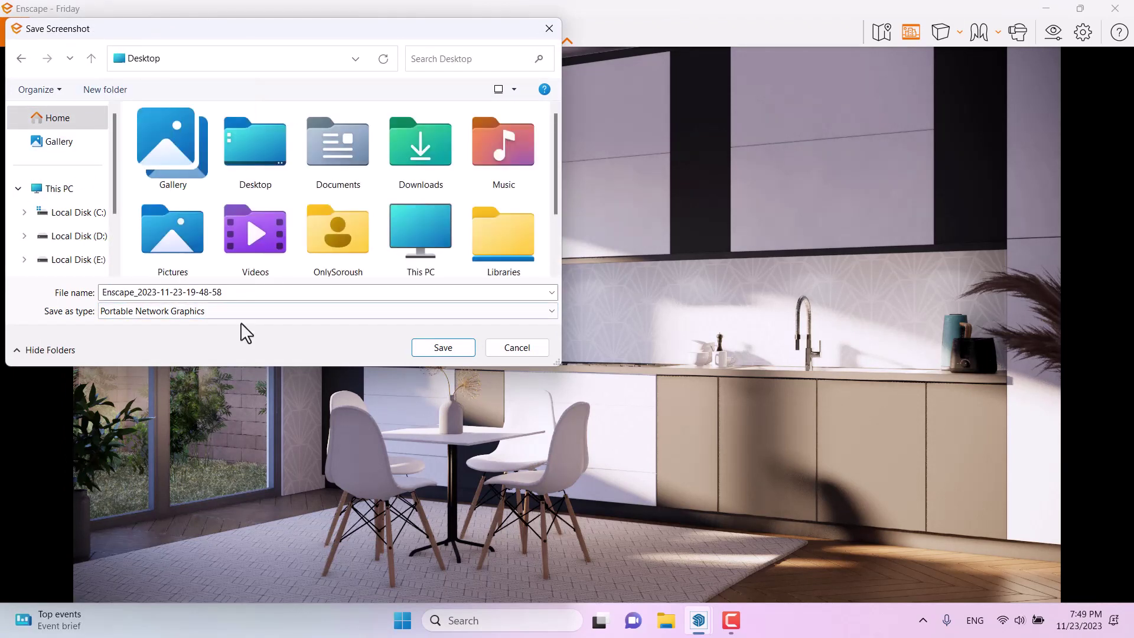
{"action": "left_click", "coordinate": [435, 349]}
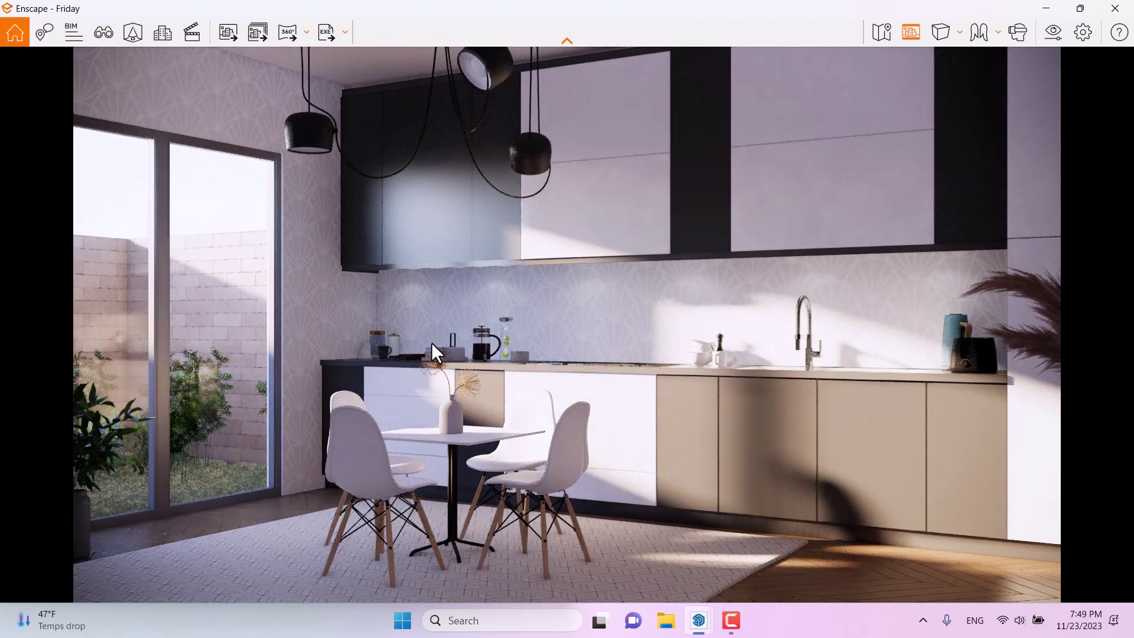
{"action": "left_click", "coordinate": [731, 620]}
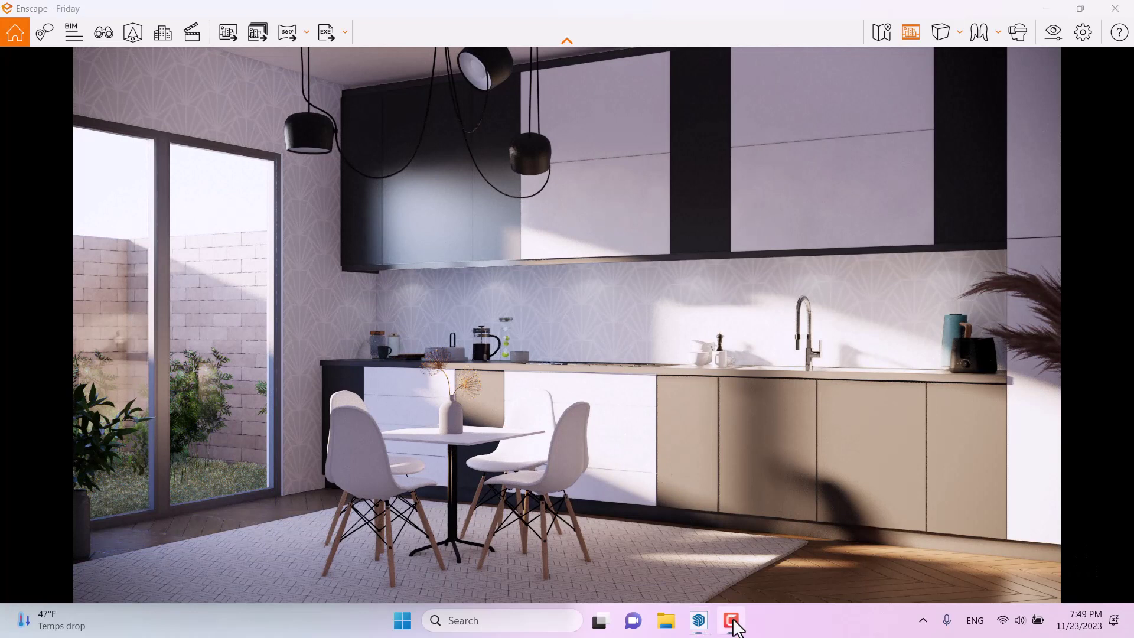